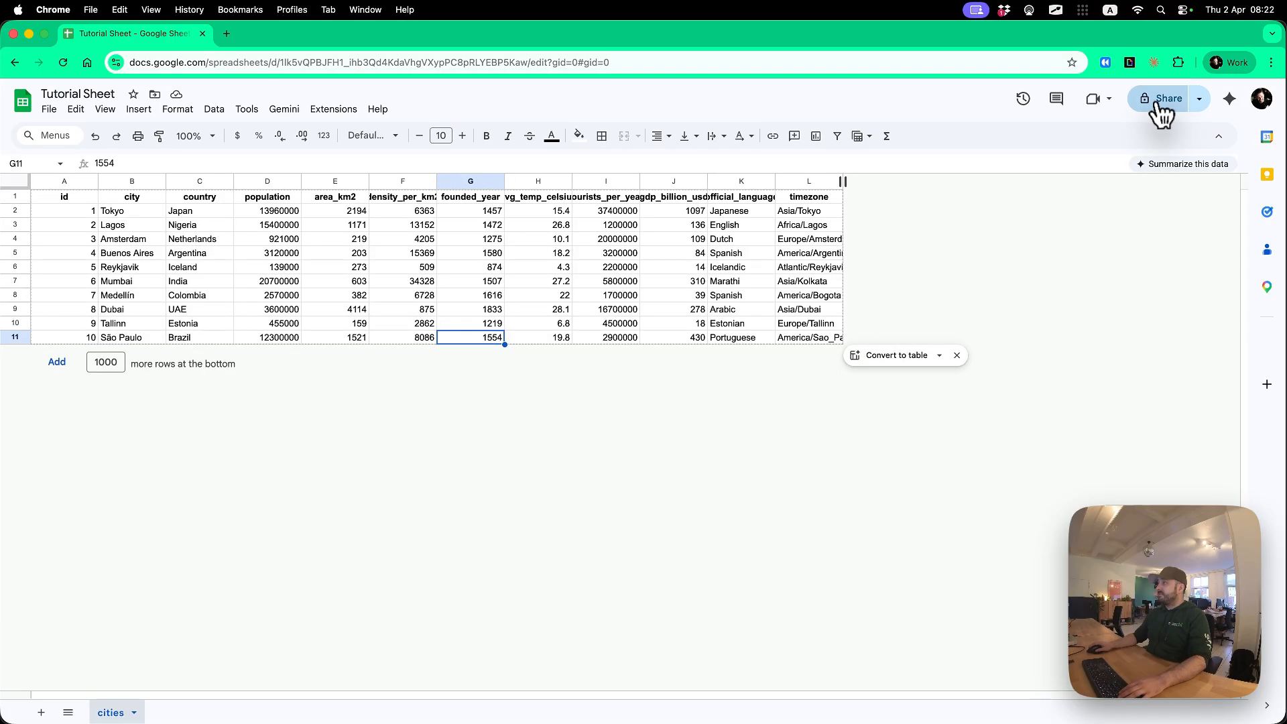
# Share the Tutorial Sheet with anyone who has the link as Viewer, and copy its share link
pyautogui.click(1159, 105)
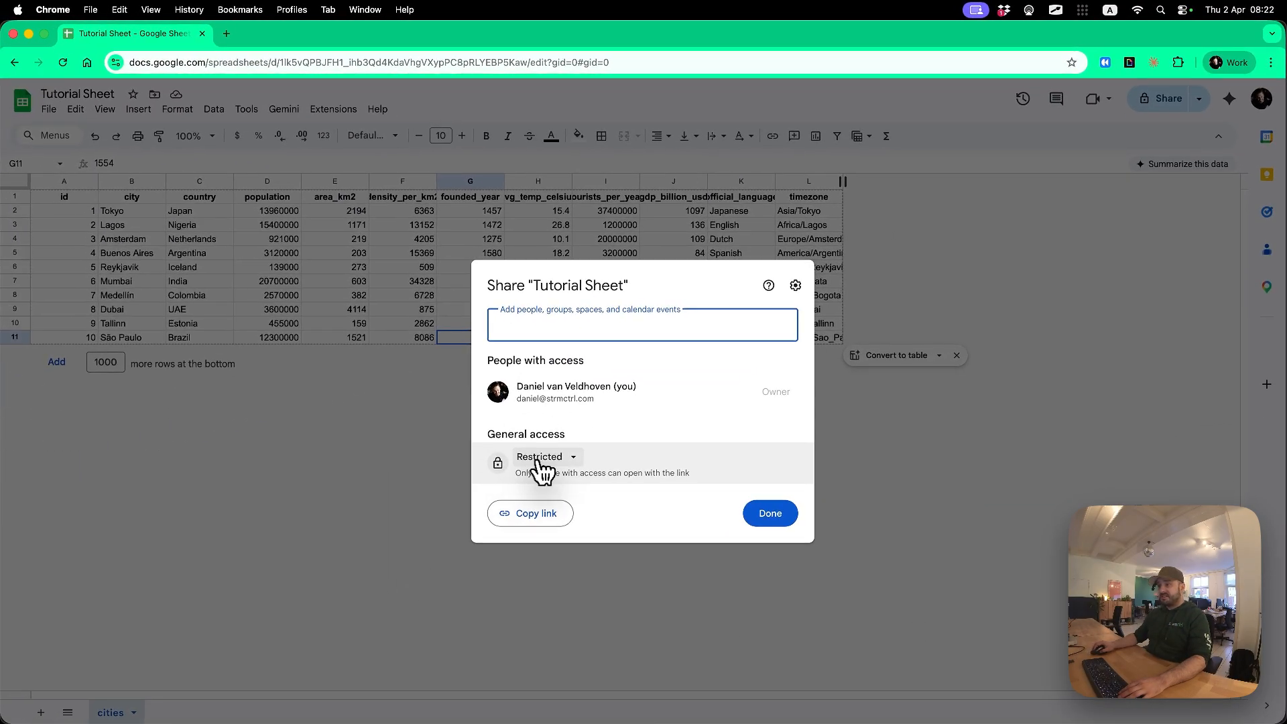
pyautogui.click(529, 459)
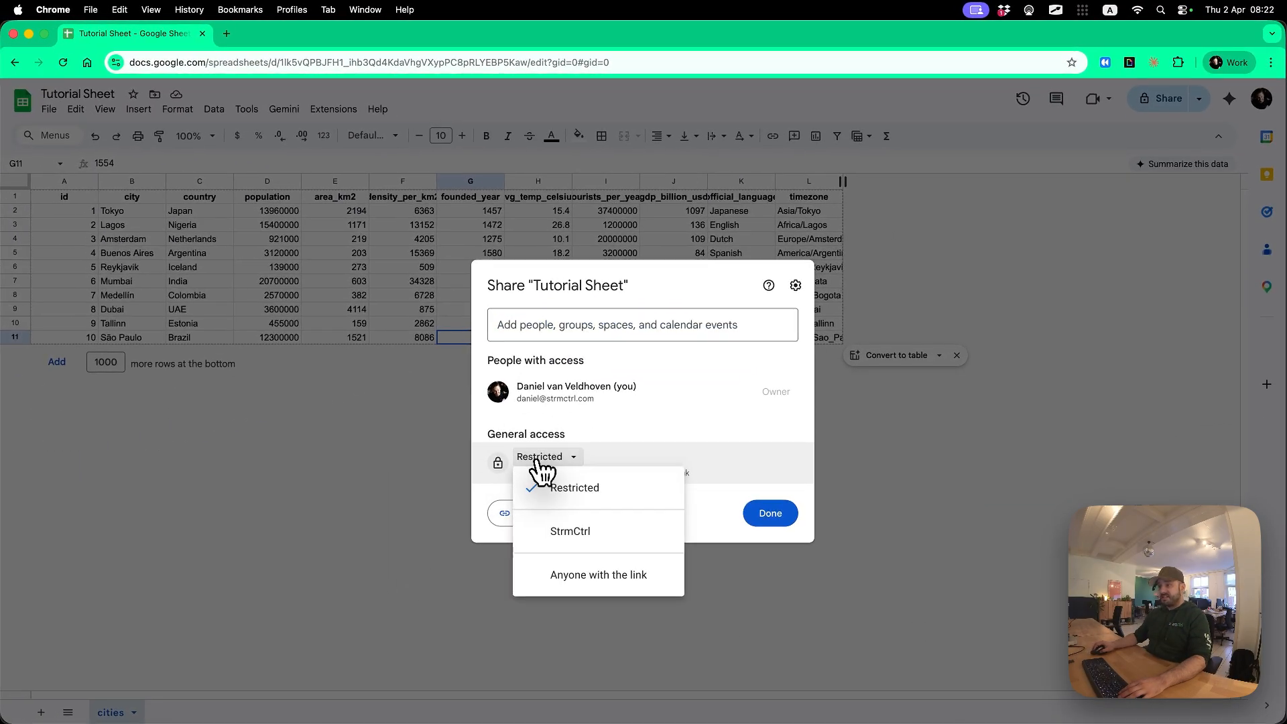
pyautogui.click(570, 576)
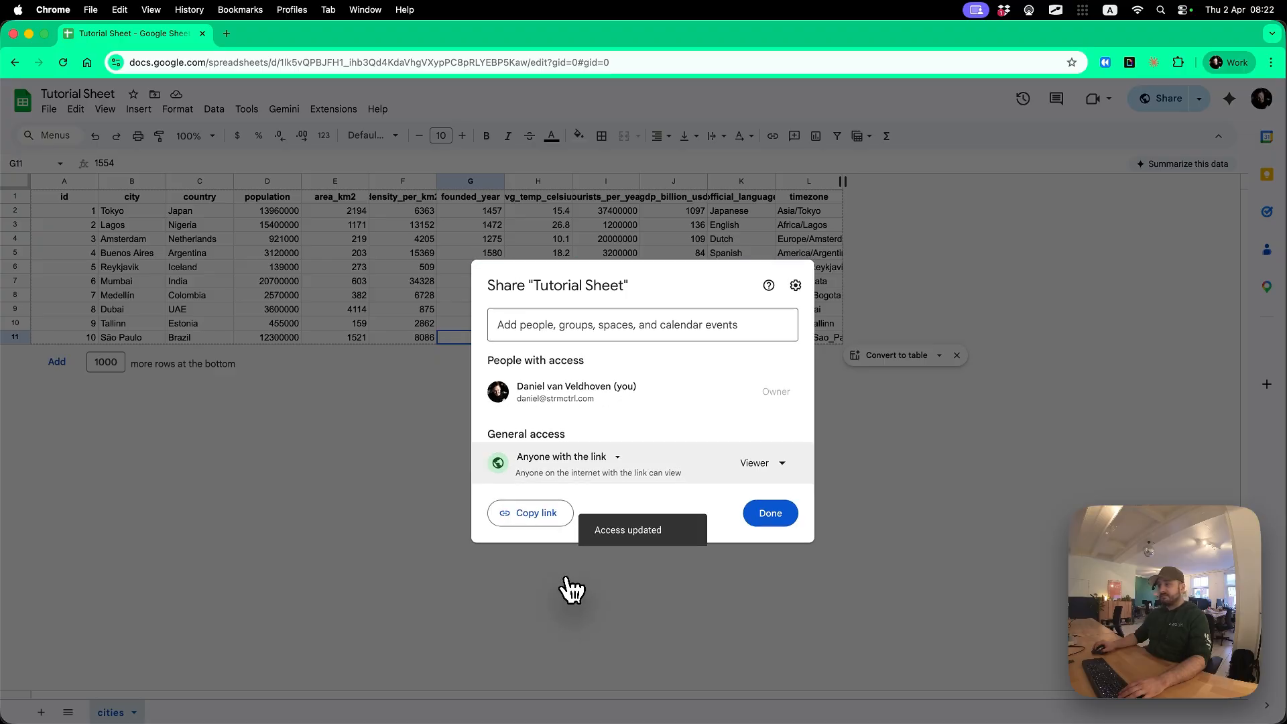
pyautogui.click(539, 513)
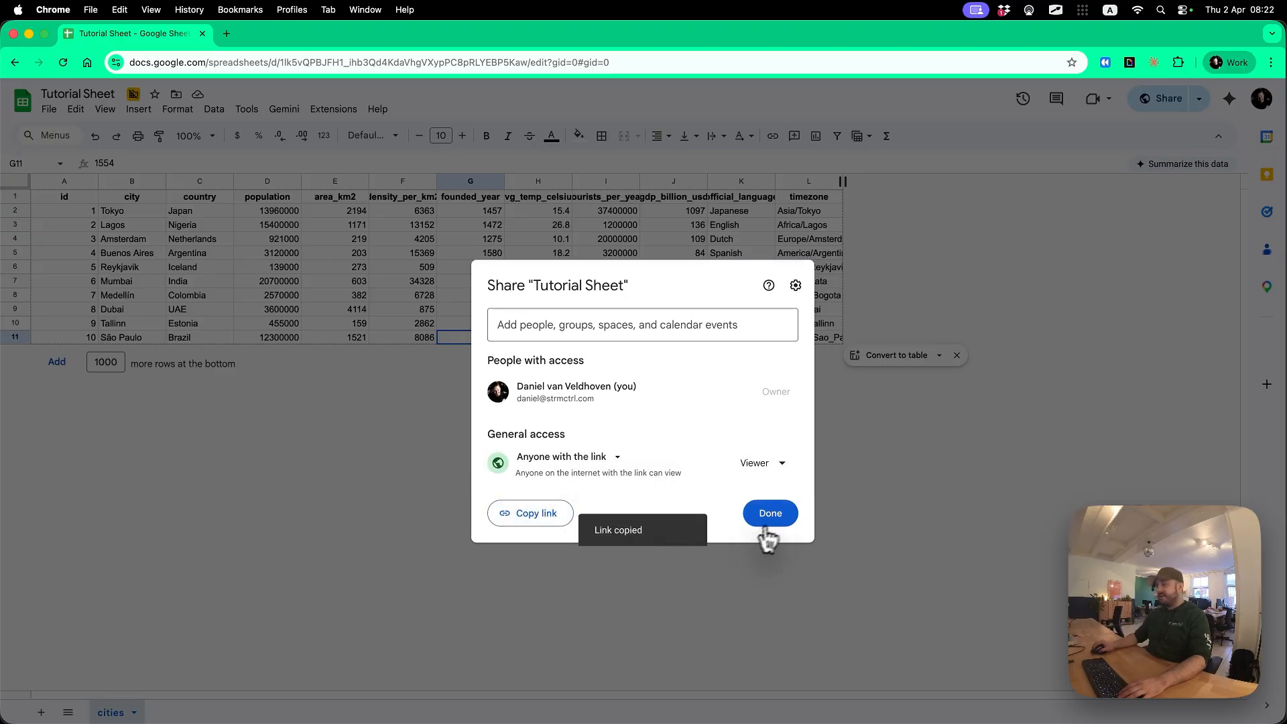
pyautogui.click(771, 514)
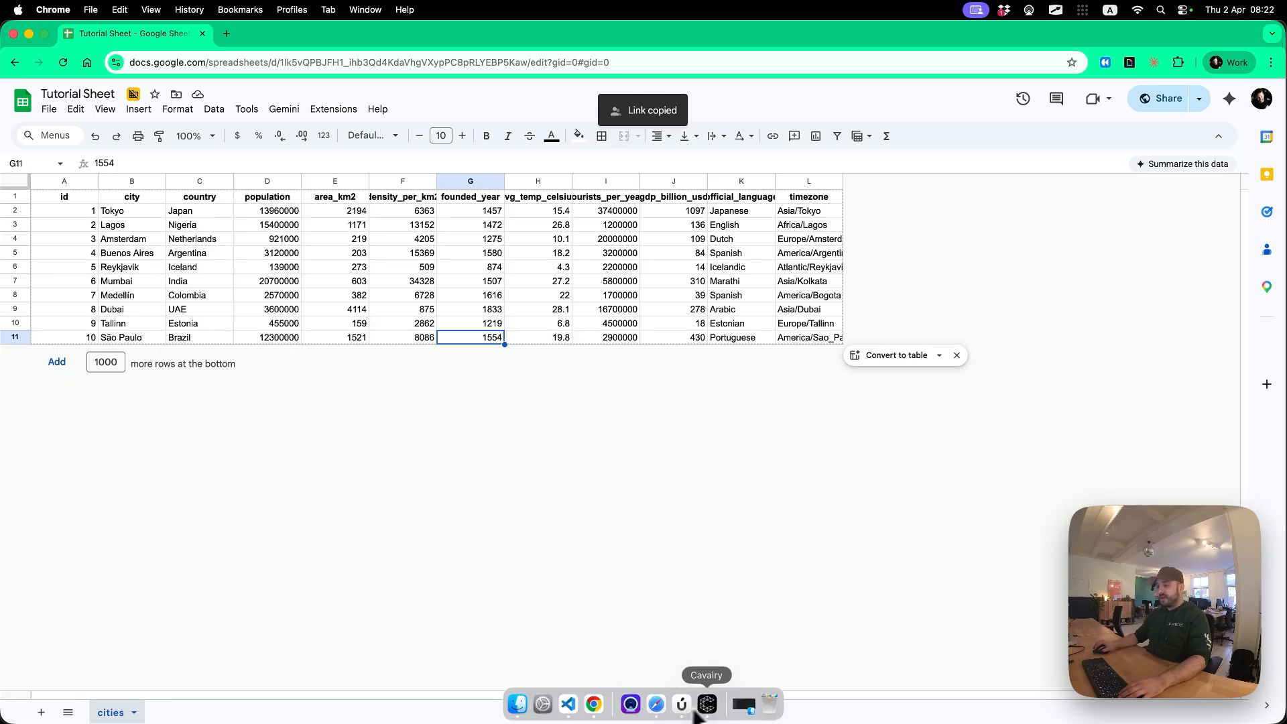
# Switch to Cavalry and import the Google Sheet as an asset using the copied share link
pyautogui.click(707, 702)
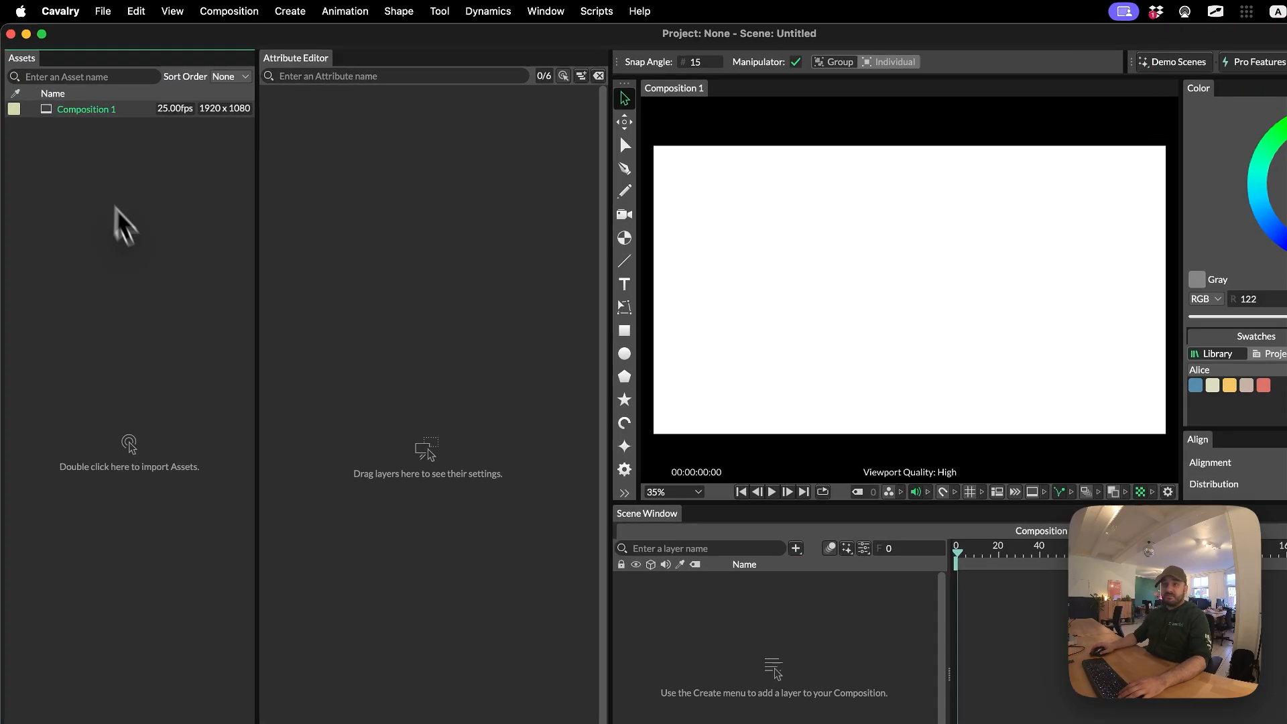
pyautogui.rightClick(104, 187)
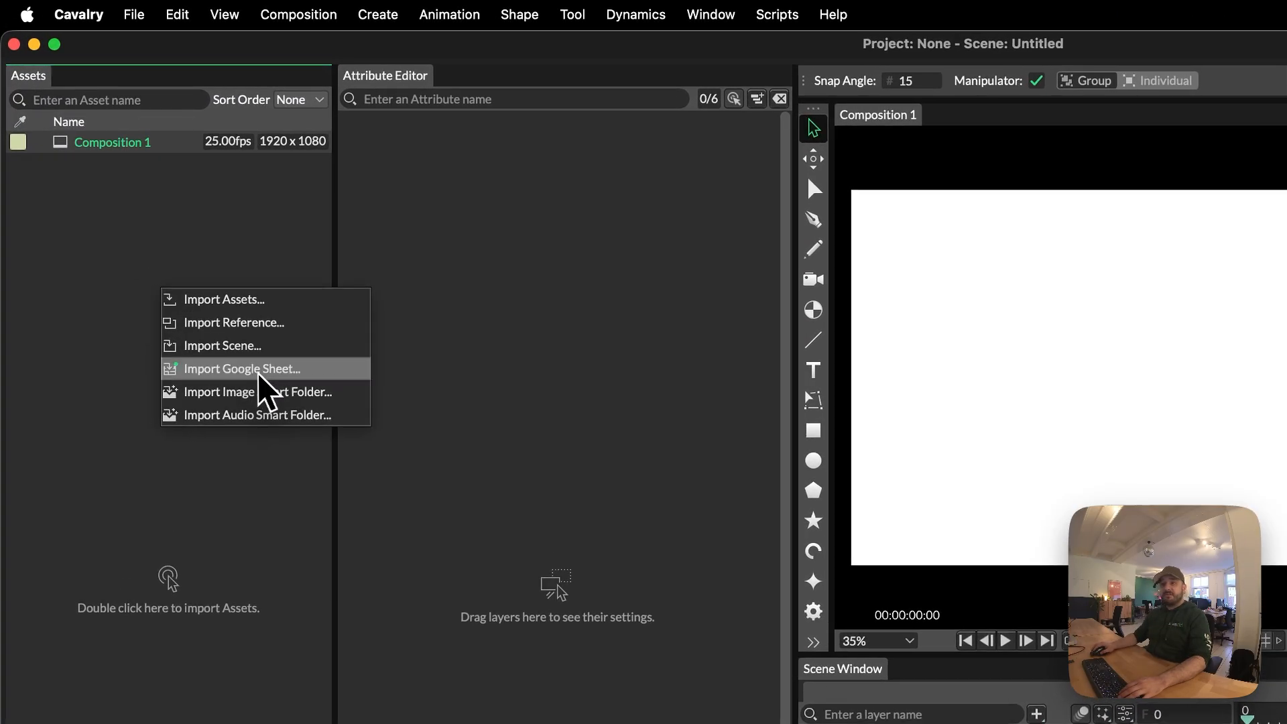
pyautogui.click(252, 364)
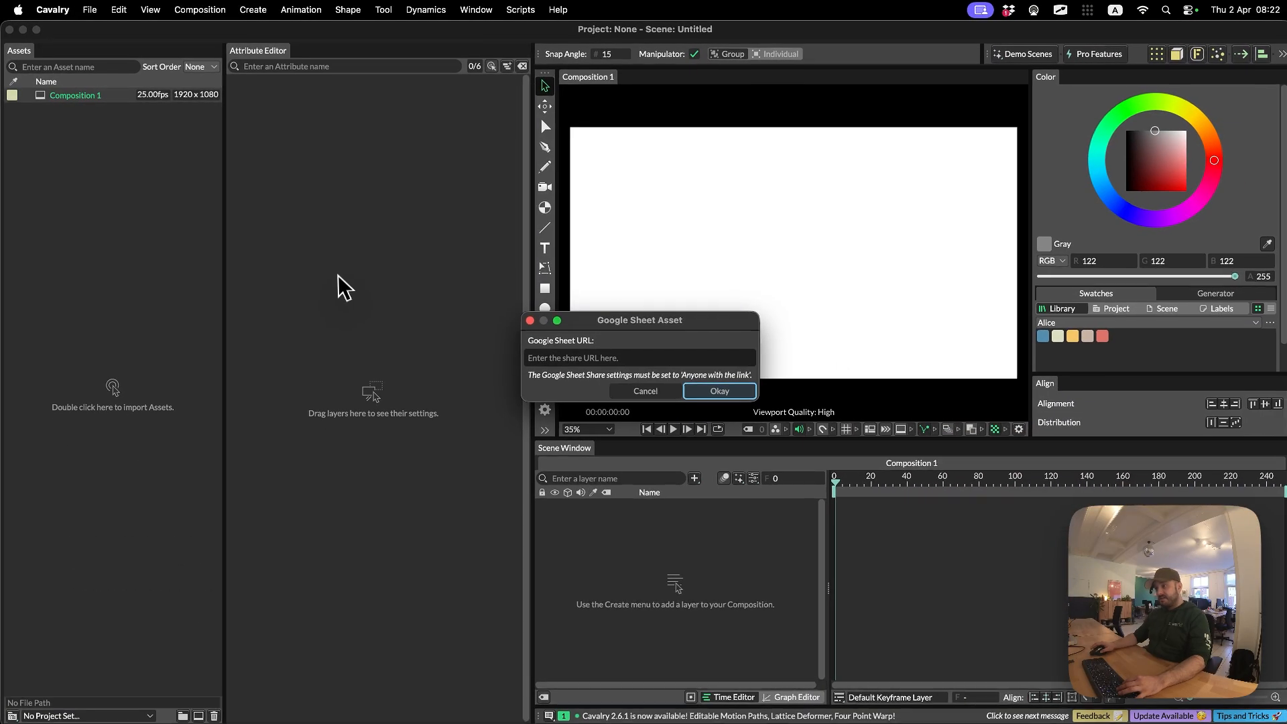
pyautogui.press('super+v')
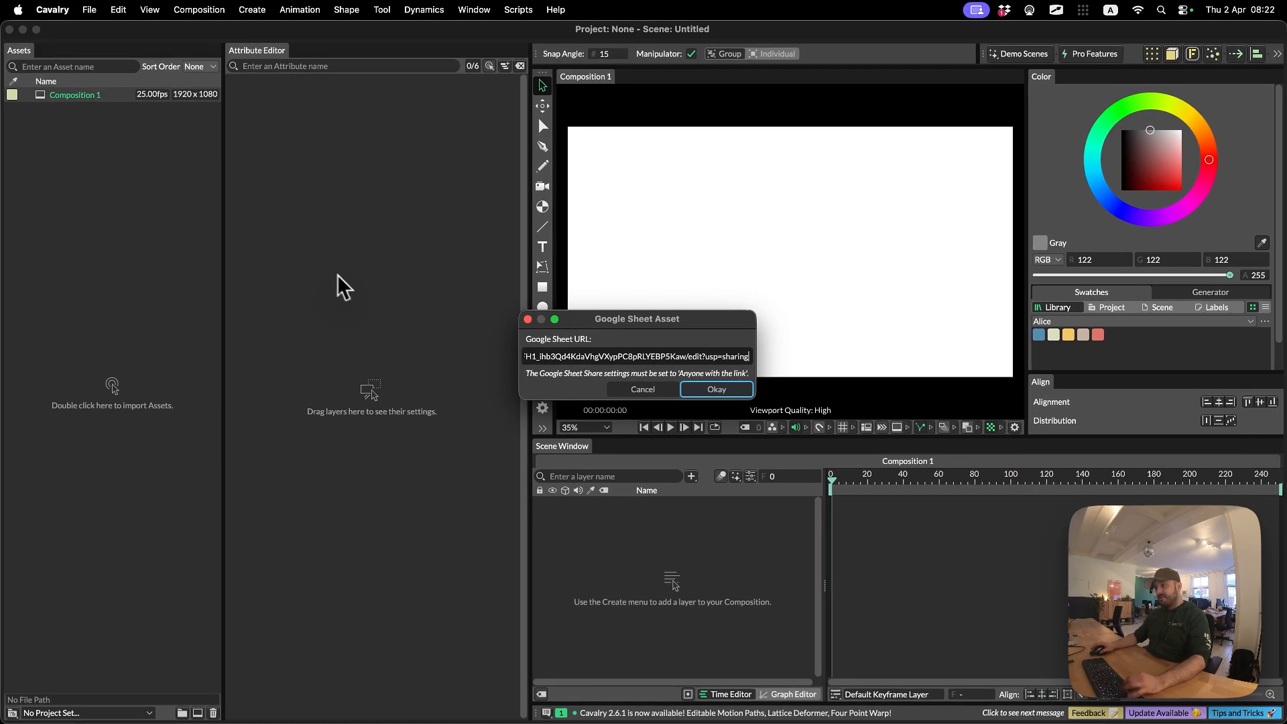
pyautogui.click(716, 389)
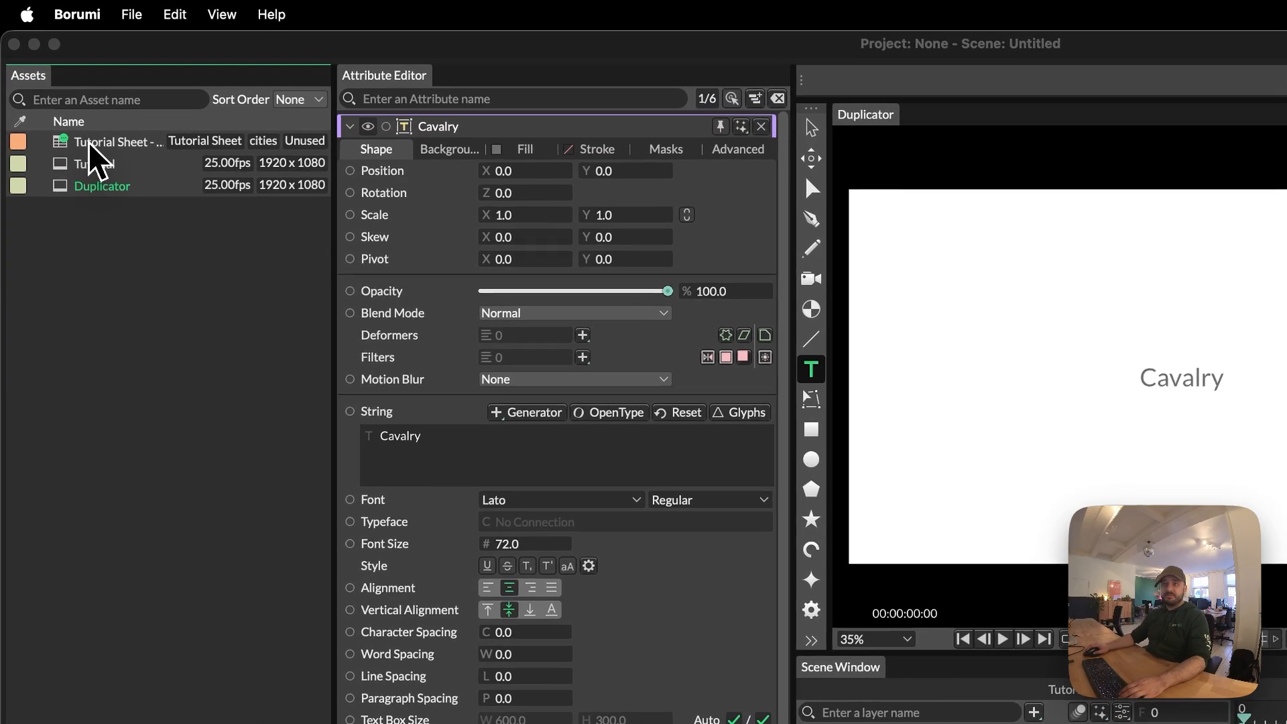
# Add the Tutorial Sheet asset to the Duplicator composition as a spreadsheet layer and open its attributes
pyautogui.click(67, 95)
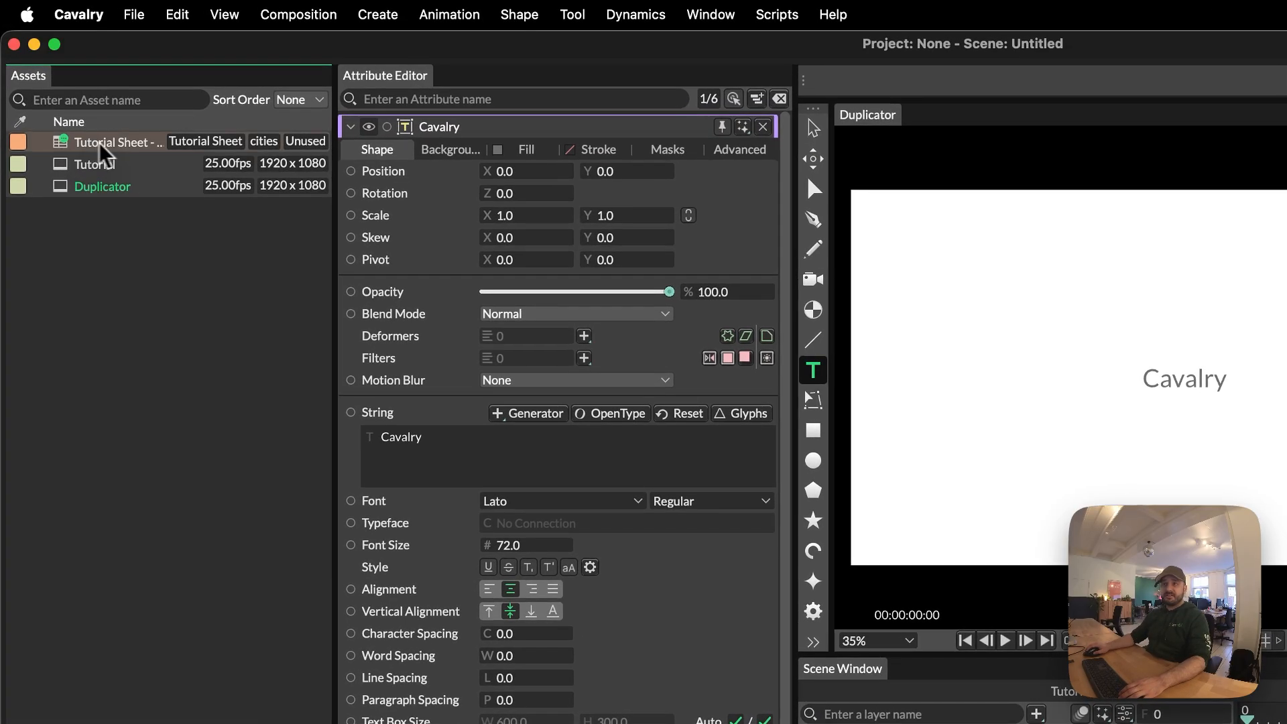
pyautogui.moveTo(104, 151); pyautogui.dragTo(964, 723)
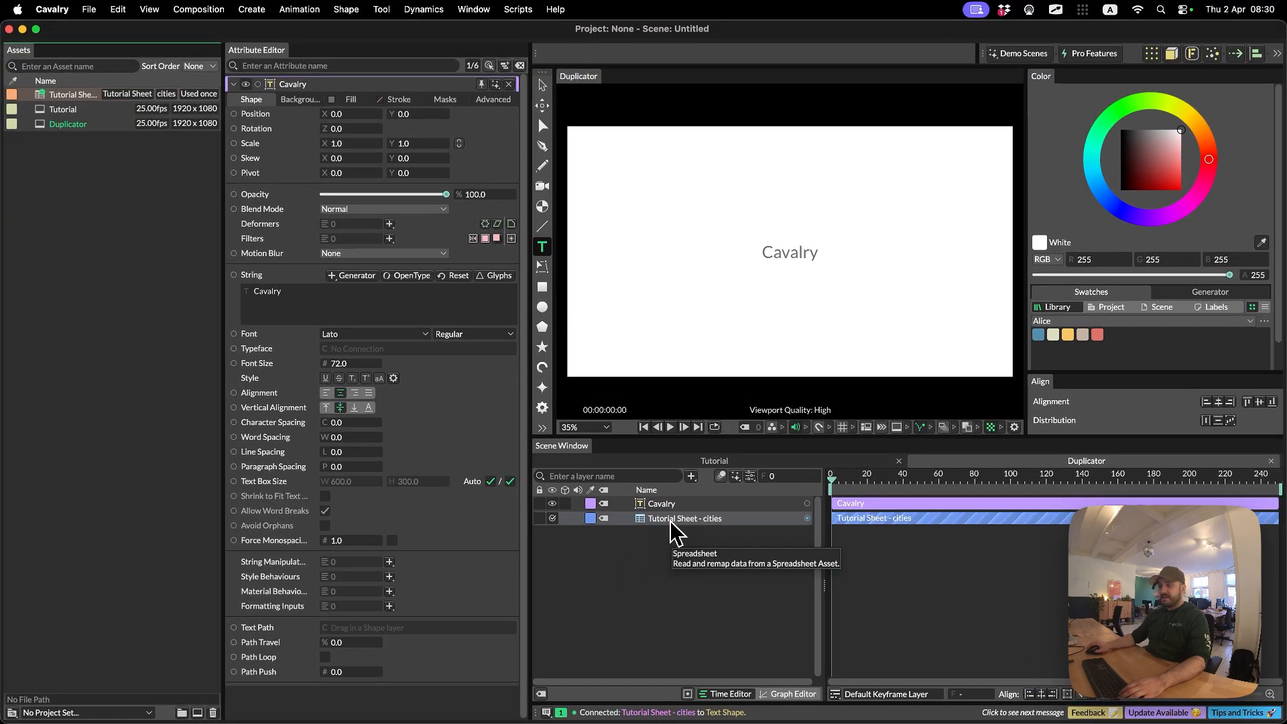
pyautogui.click(671, 523)
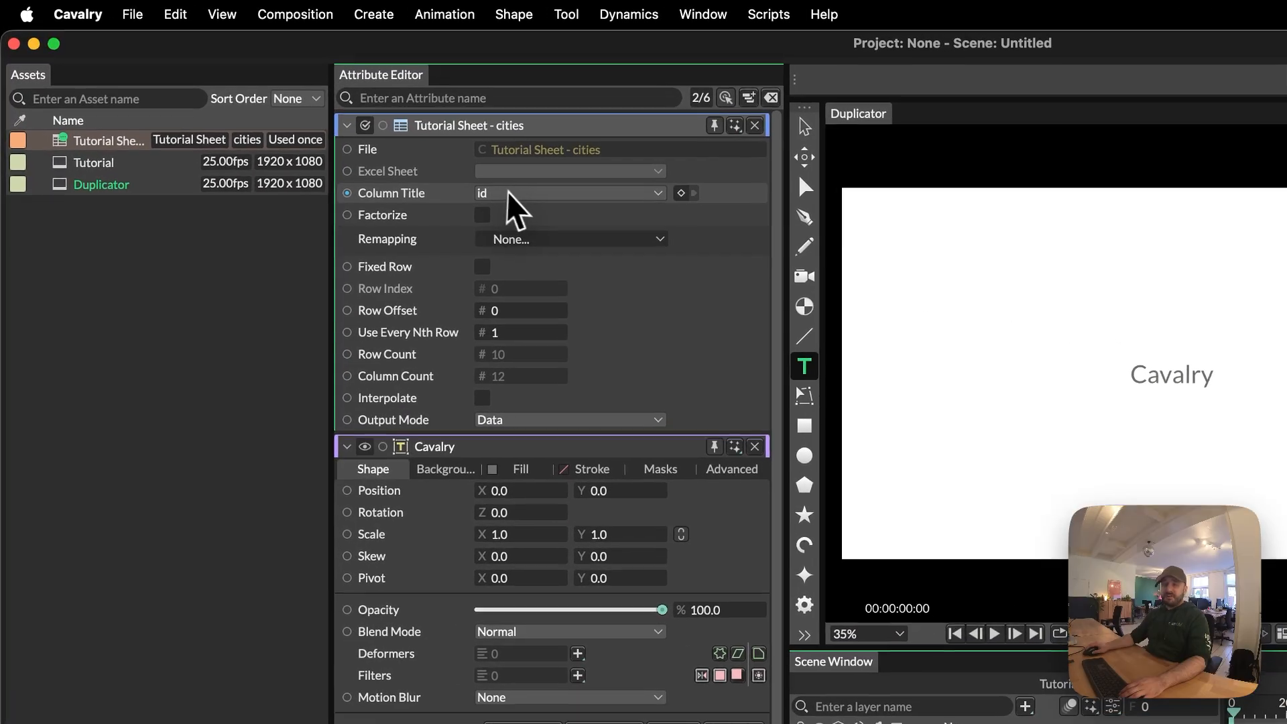
# Set the spreadsheet's Column Title to city and connect the spreadsheet to the Cavalry text layer's String
pyautogui.click(346, 130)
pyautogui.click(520, 221)
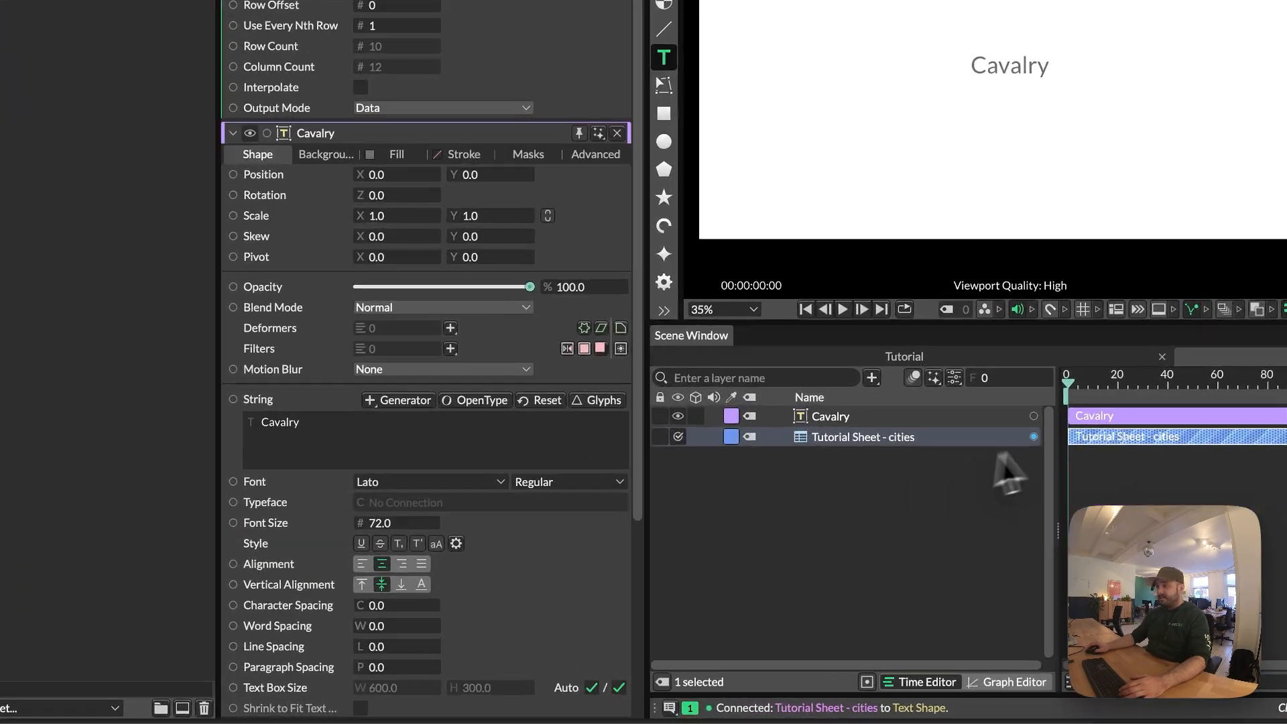
pyautogui.moveTo(1087, 417); pyautogui.dragTo(297, 421)
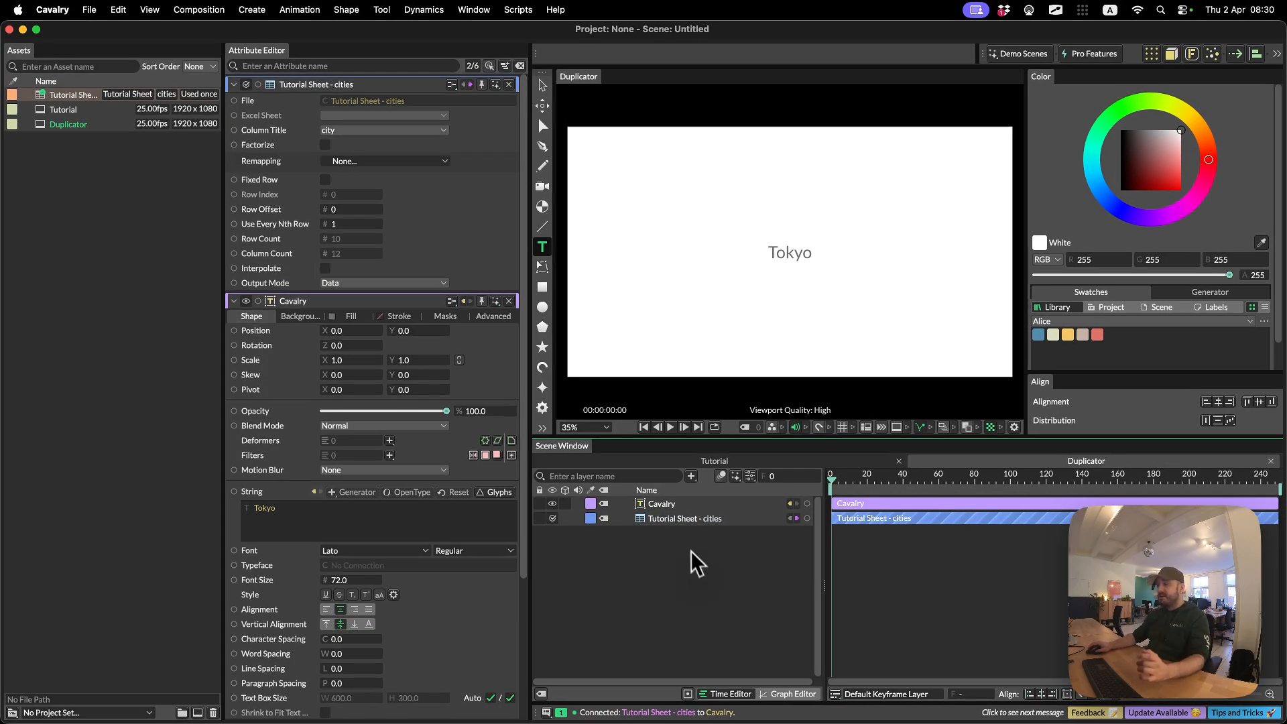
# Create a Duplicator from the Cavalry text layer and set its grid size to about 850 by -390
pyautogui.click(663, 504)
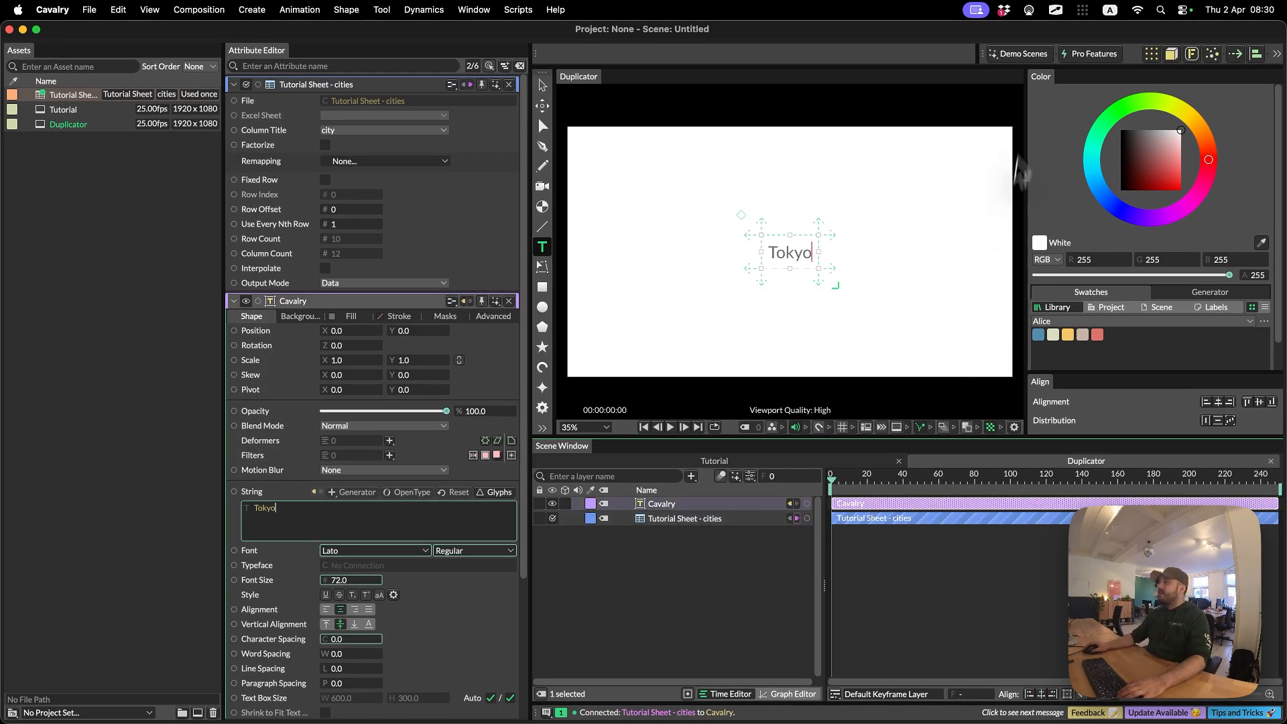
pyautogui.click(1151, 55)
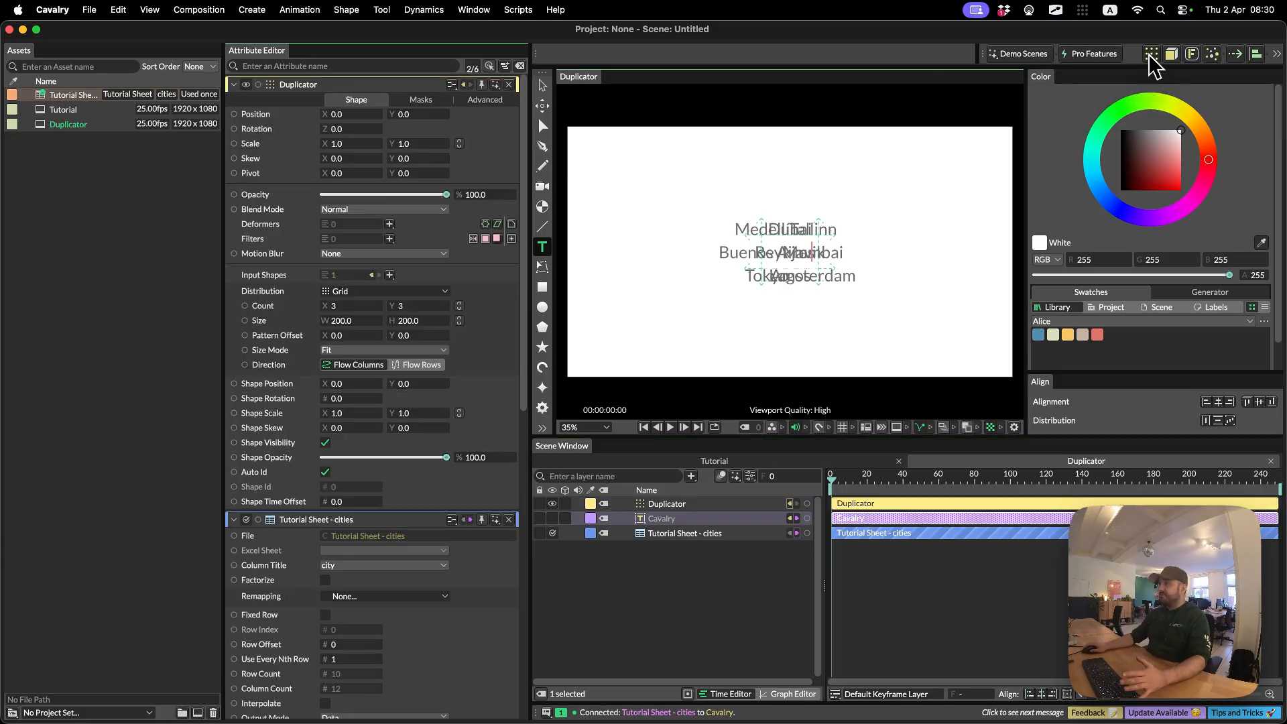
pyautogui.click(691, 505)
pyautogui.moveTo(335, 323); pyautogui.dragTo(407, 322)
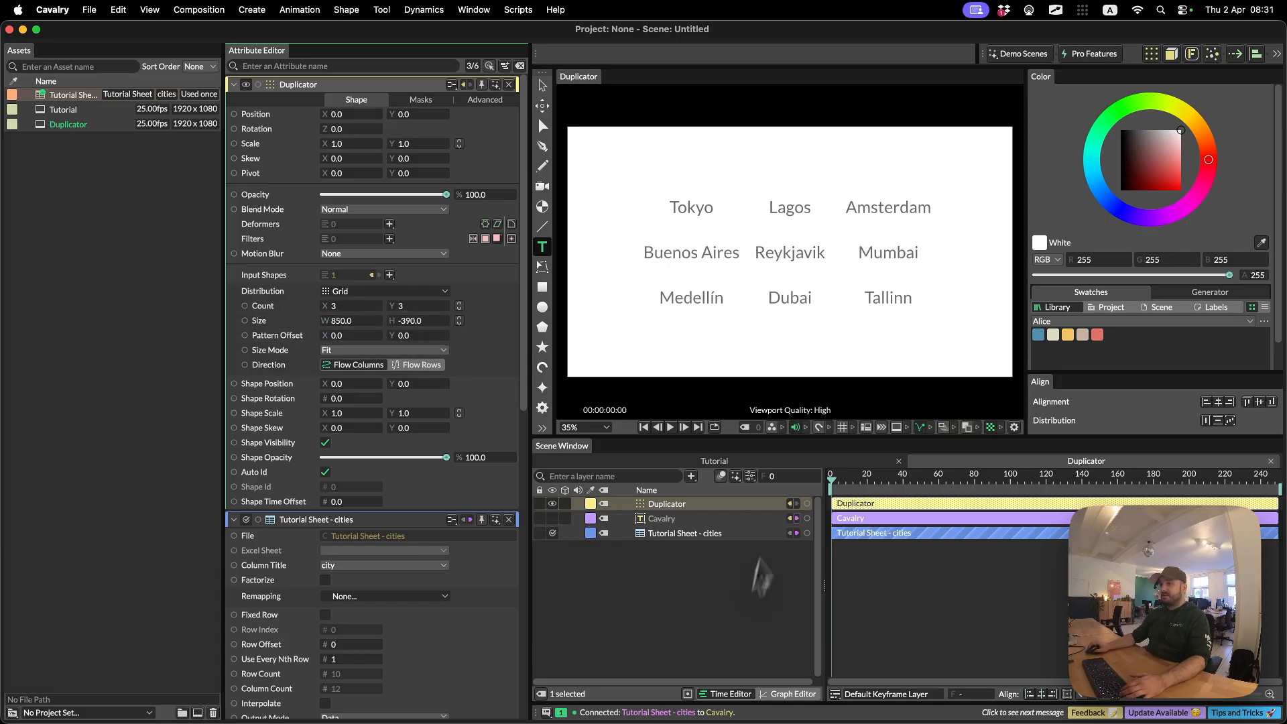
pyautogui.click(693, 608)
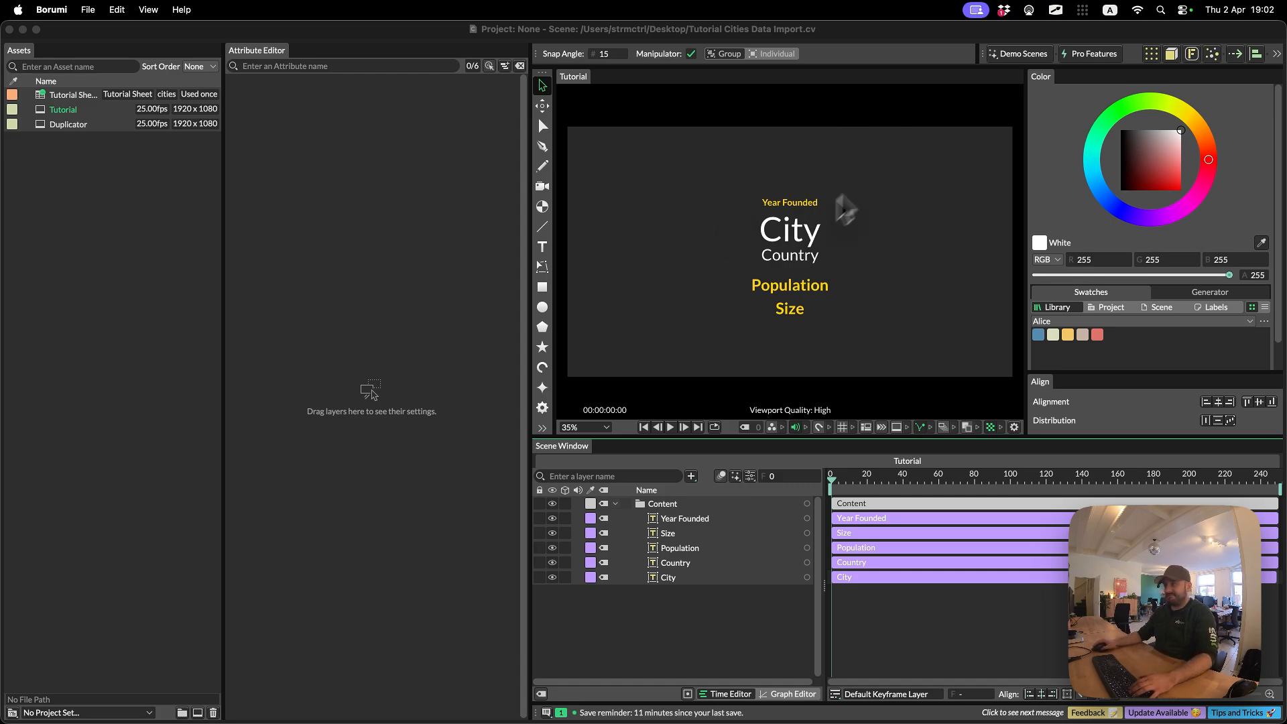
# Add the Tutorial Sheet asset to the Tutorial composition's layers and place it in a group named Data
pyautogui.click(721, 623)
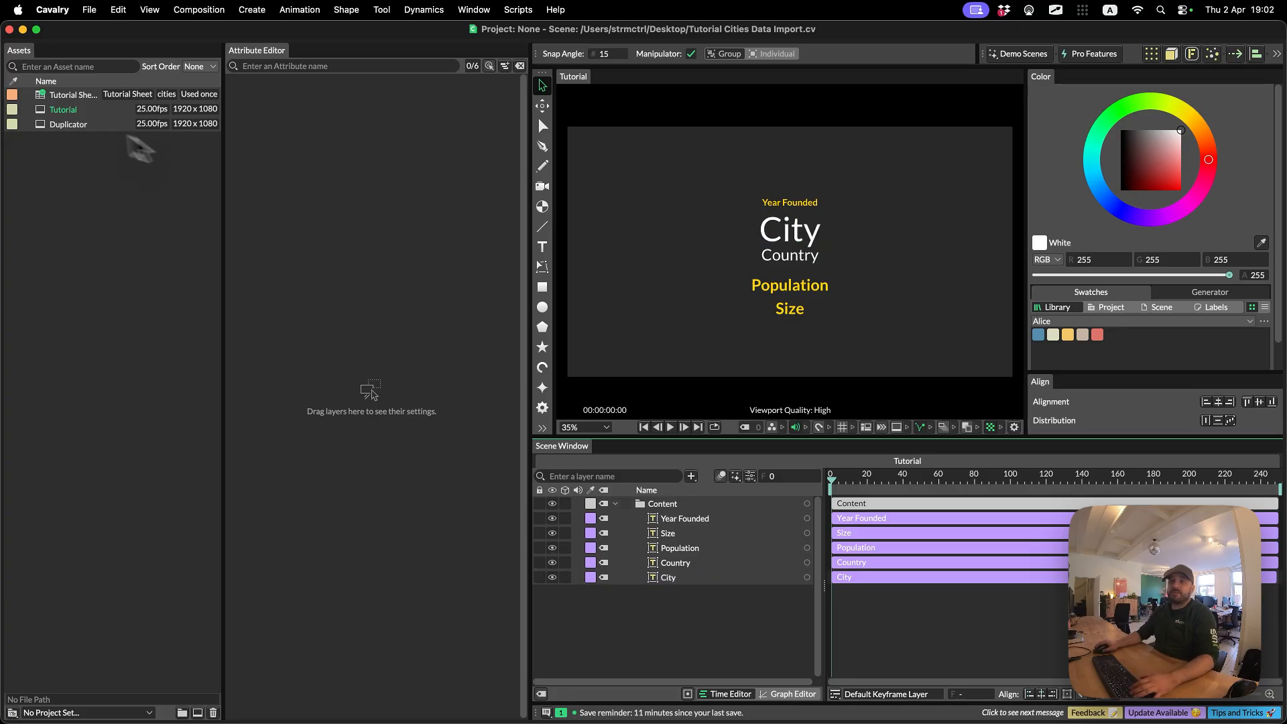
pyautogui.moveTo(71, 95); pyautogui.dragTo(622, 629)
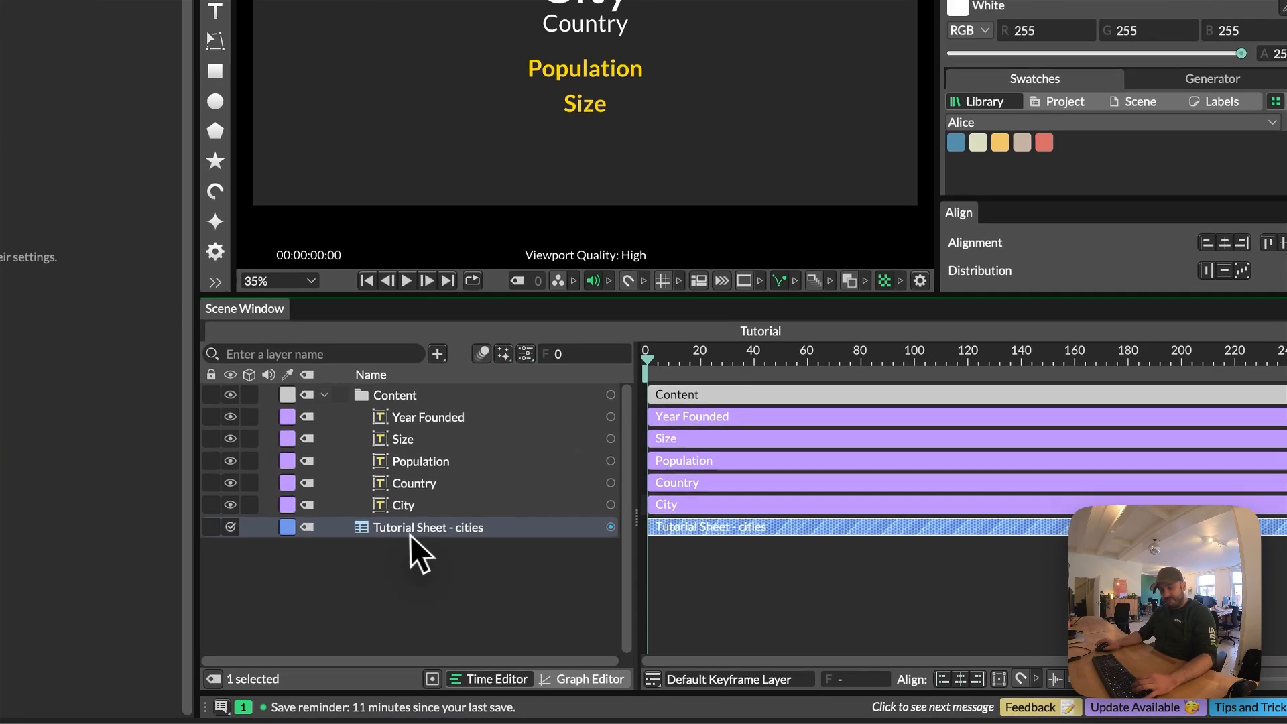
pyautogui.press('super+g')
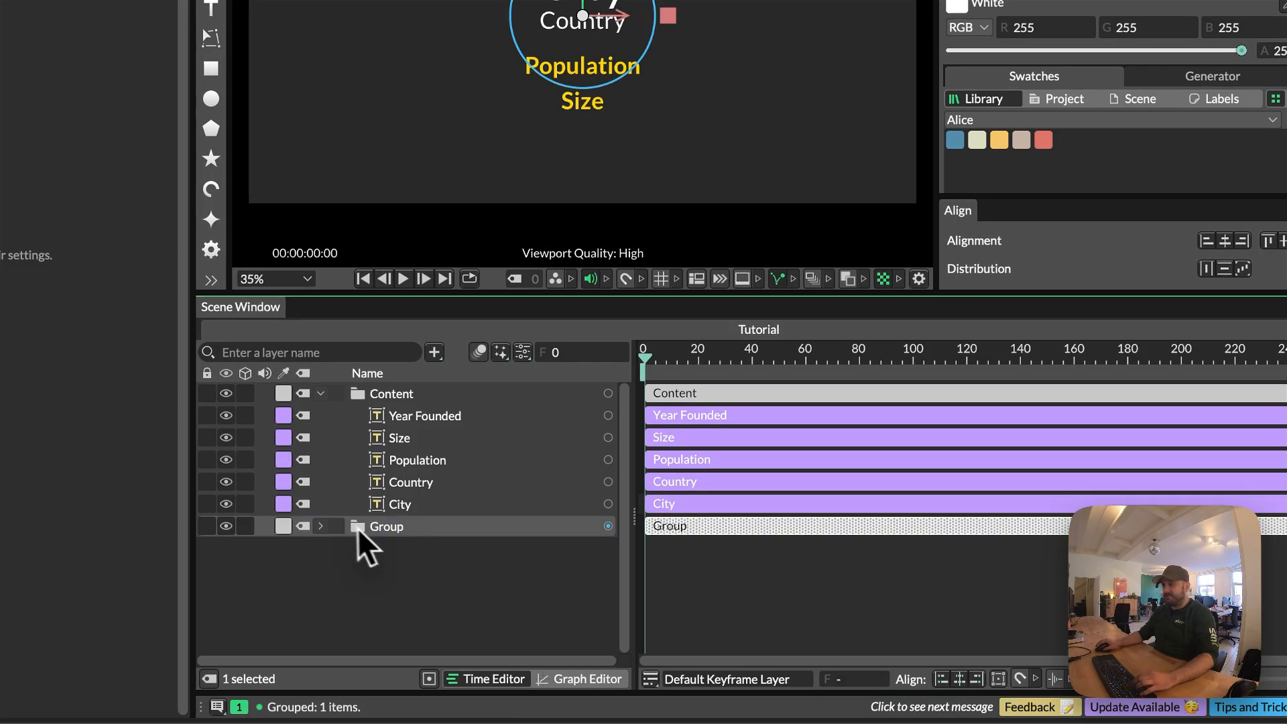
pyautogui.doubleClick(374, 525)
pyautogui.write('D')
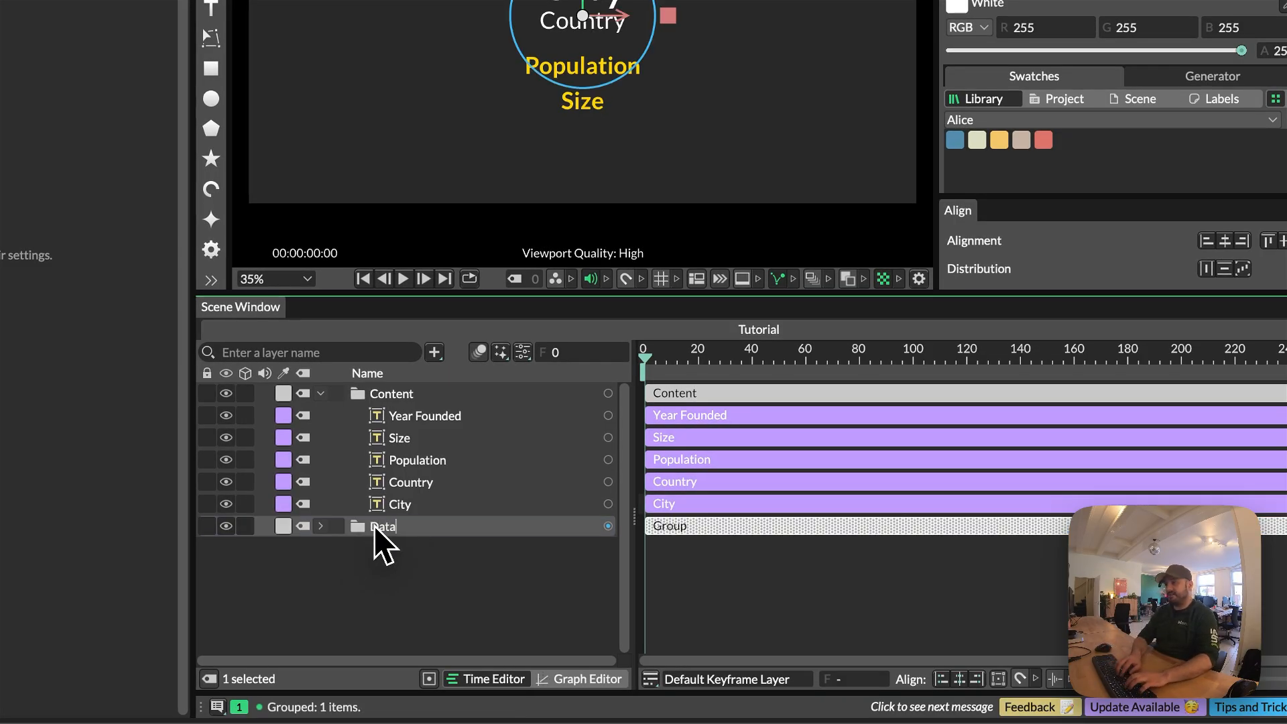
pyautogui.write('ata')
pyautogui.press('Return')
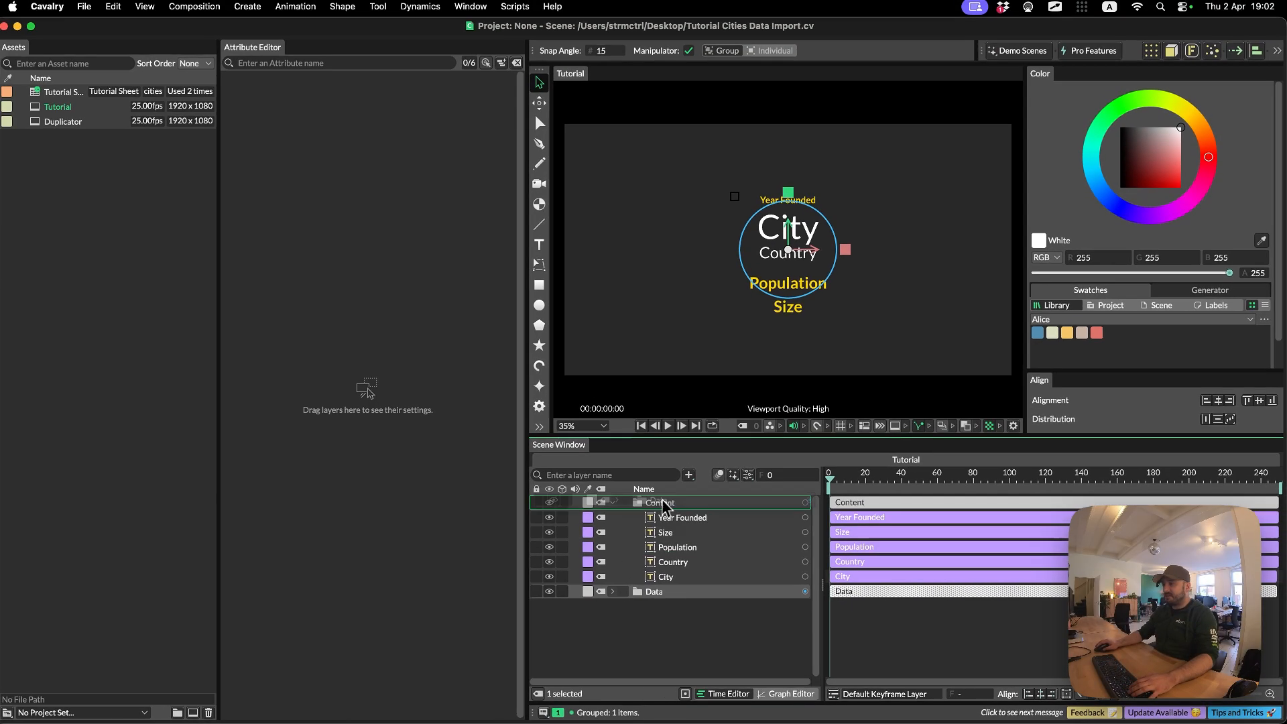
# Move the Data group above the Content group and expand it
pyautogui.moveTo(662, 500); pyautogui.dragTo(662, 495)
pyautogui.click(613, 505)
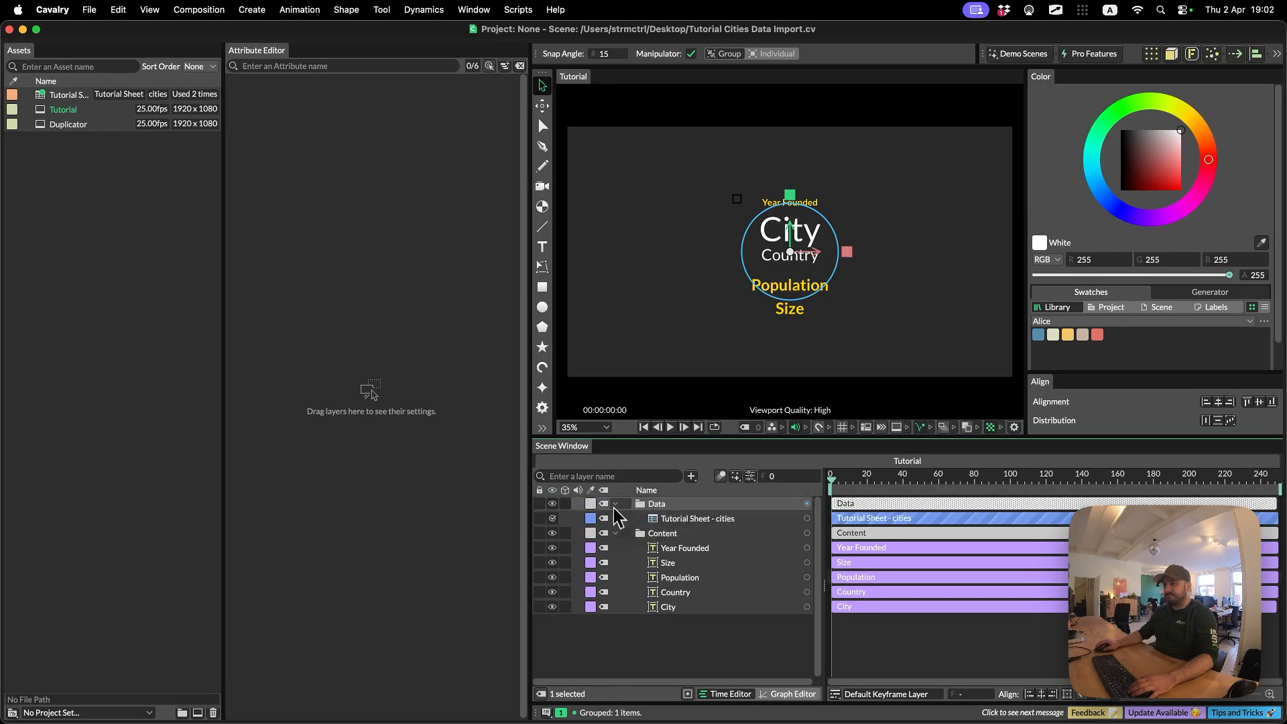
pyautogui.click(721, 649)
# Open the attributes of the spreadsheet layer in the Data group and enable Fixed Row
pyautogui.doubleClick(701, 520)
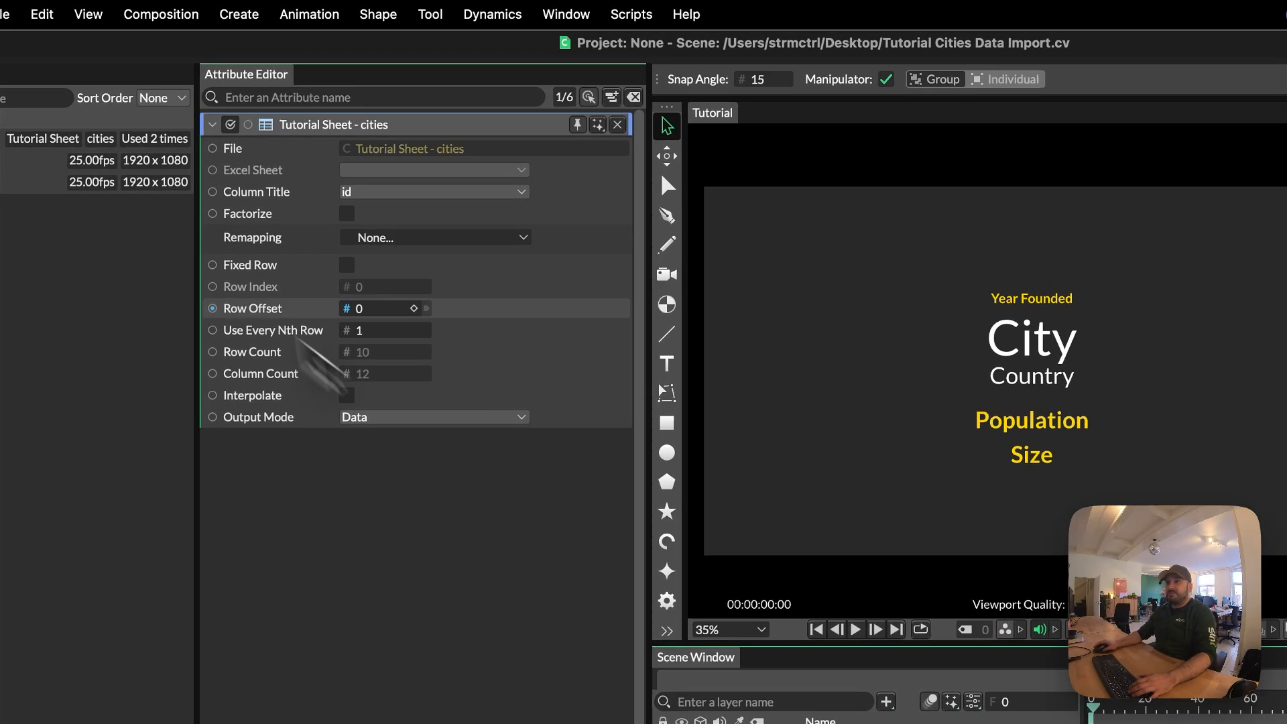
pyautogui.click(347, 264)
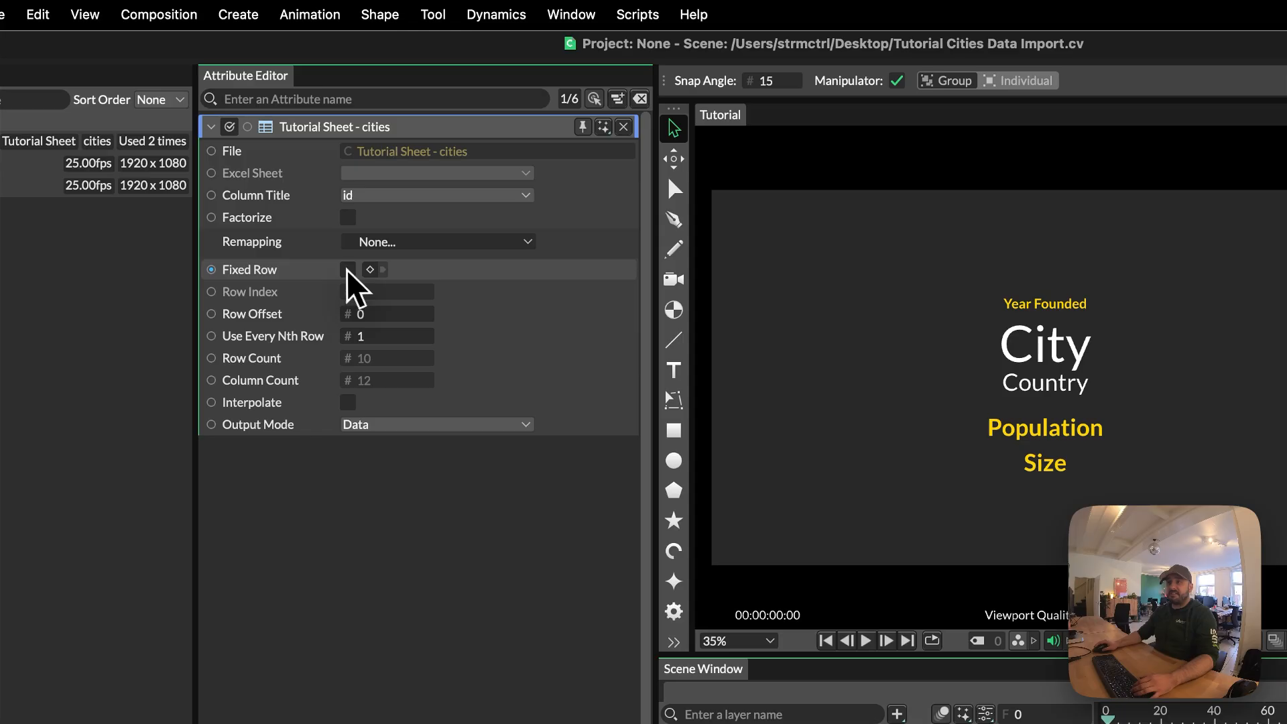
pyautogui.click(348, 271)
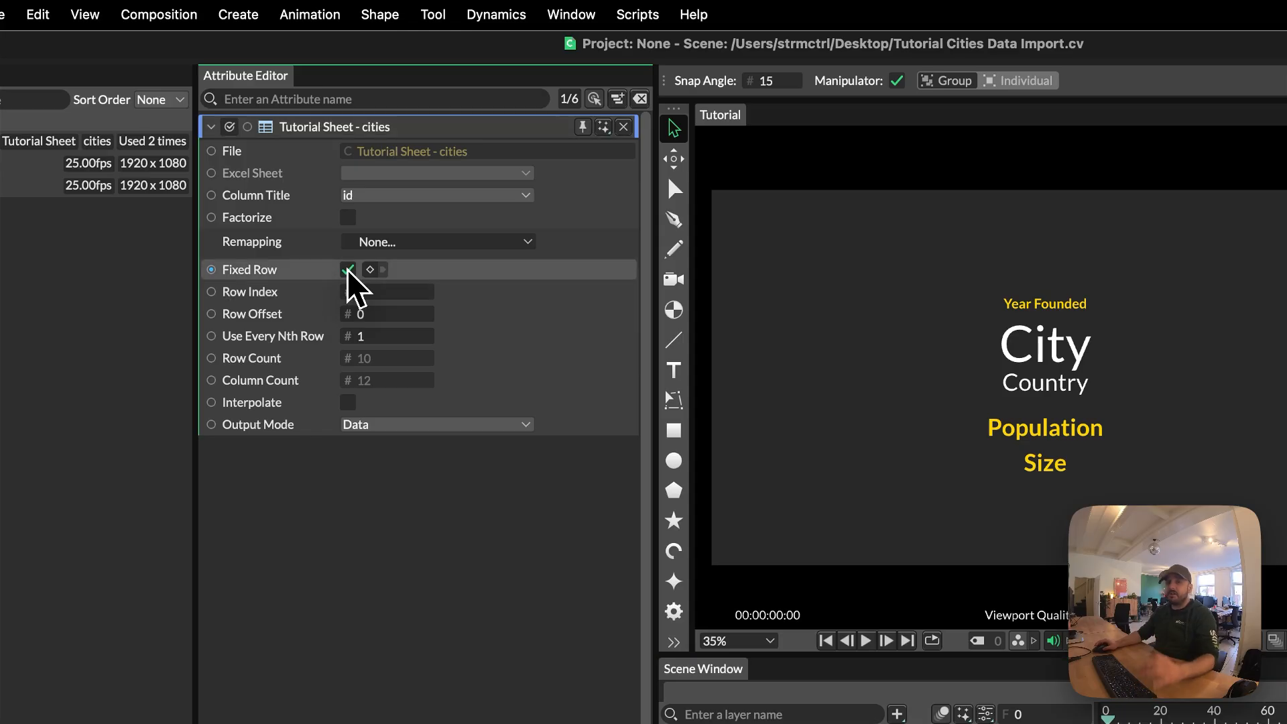
# Set the spreadsheet's Column Title to city and connect the spreadsheet to the City text layer's String
pyautogui.click(416, 197)
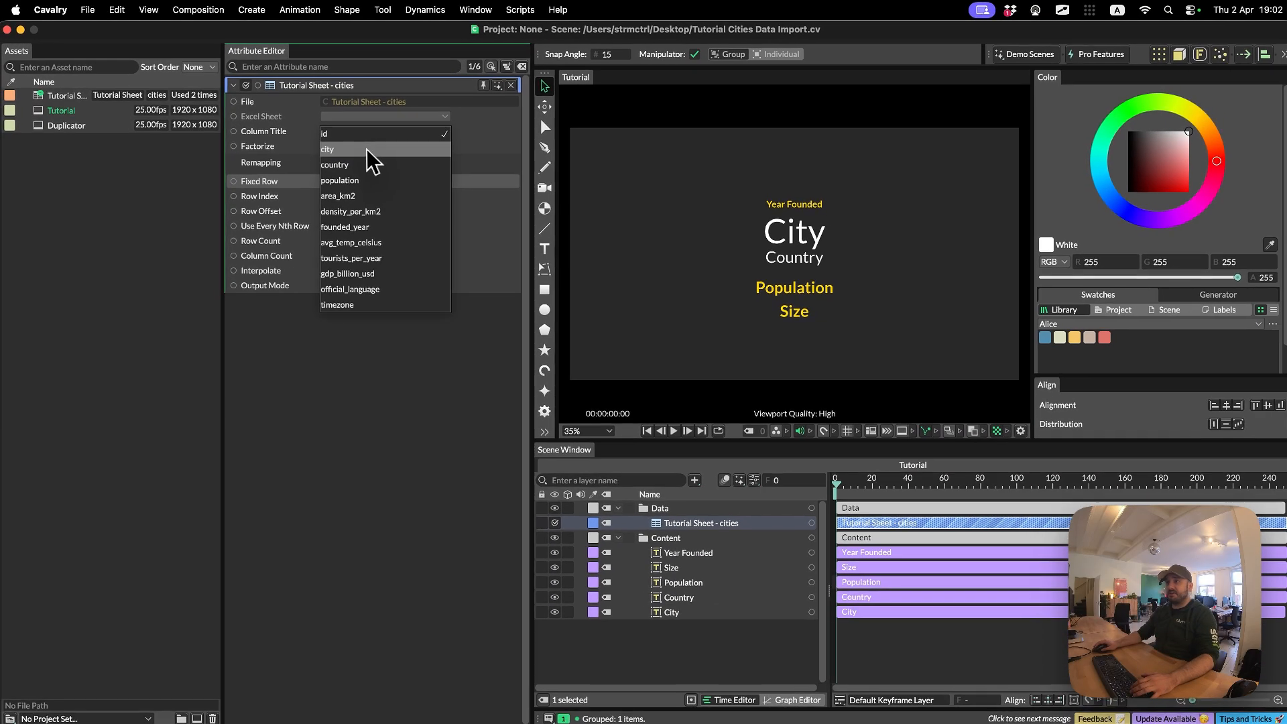
pyautogui.click(368, 149)
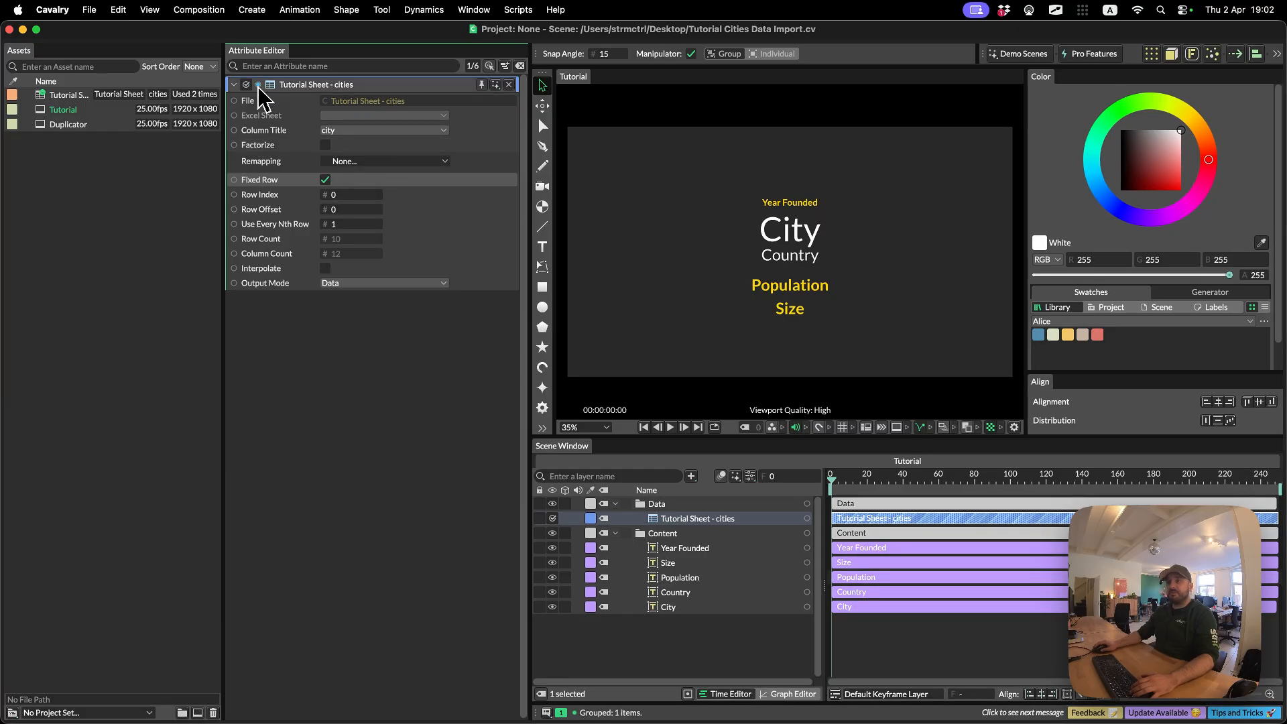
pyautogui.moveTo(258, 85); pyautogui.dragTo(670, 609)
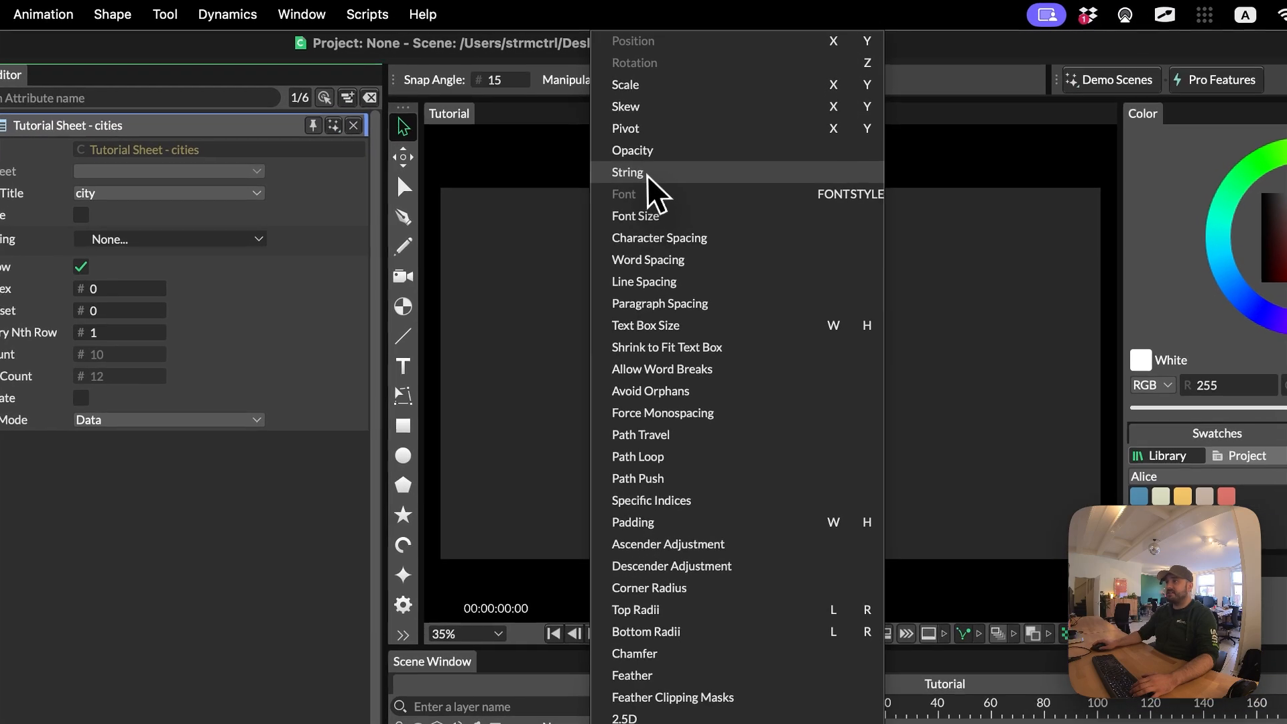
pyautogui.click(647, 156)
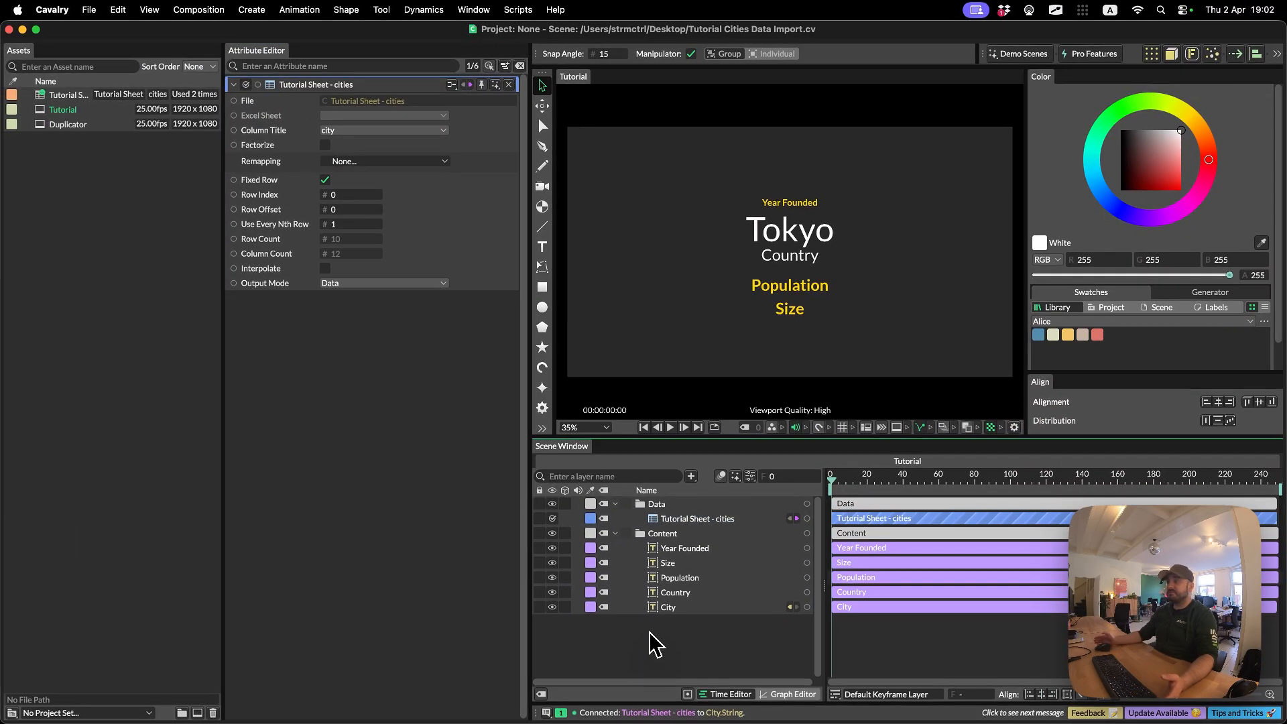
# Change the spreadsheet's Row Index to 1, 2 and 3 in turn to switch the displayed city
pyautogui.click(343, 194)
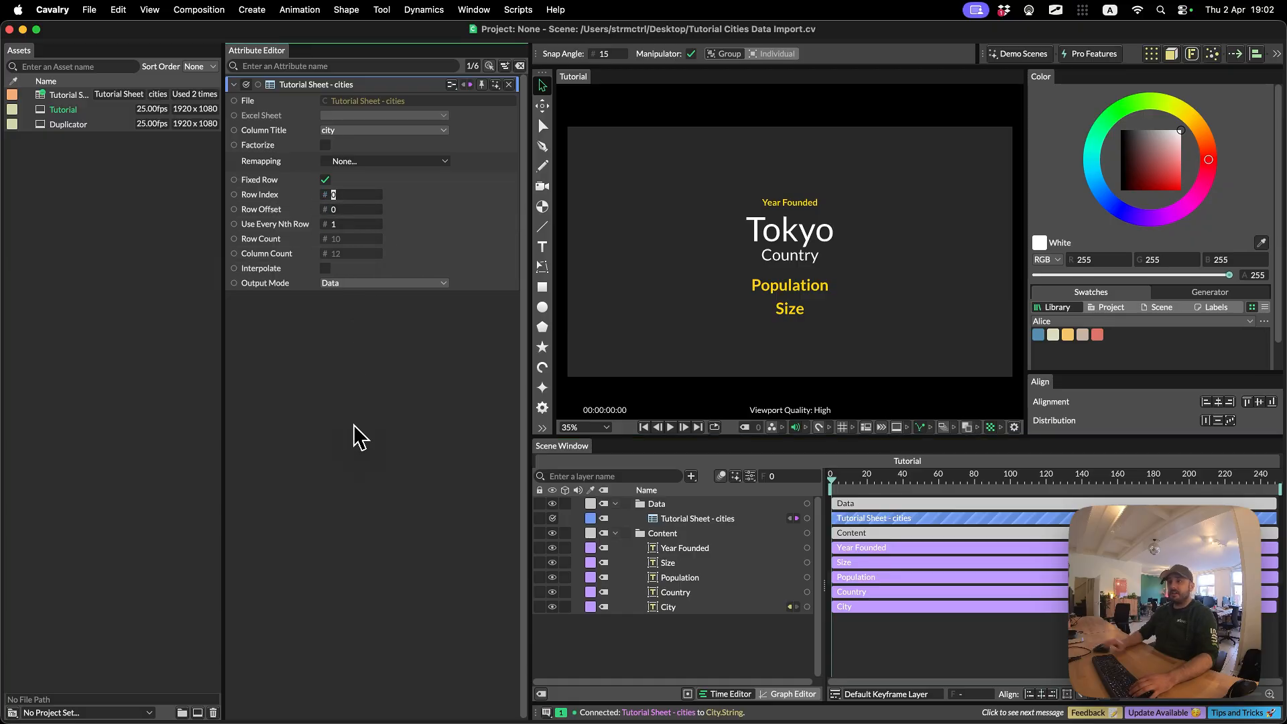
pyautogui.write('1')
pyautogui.press('Return')
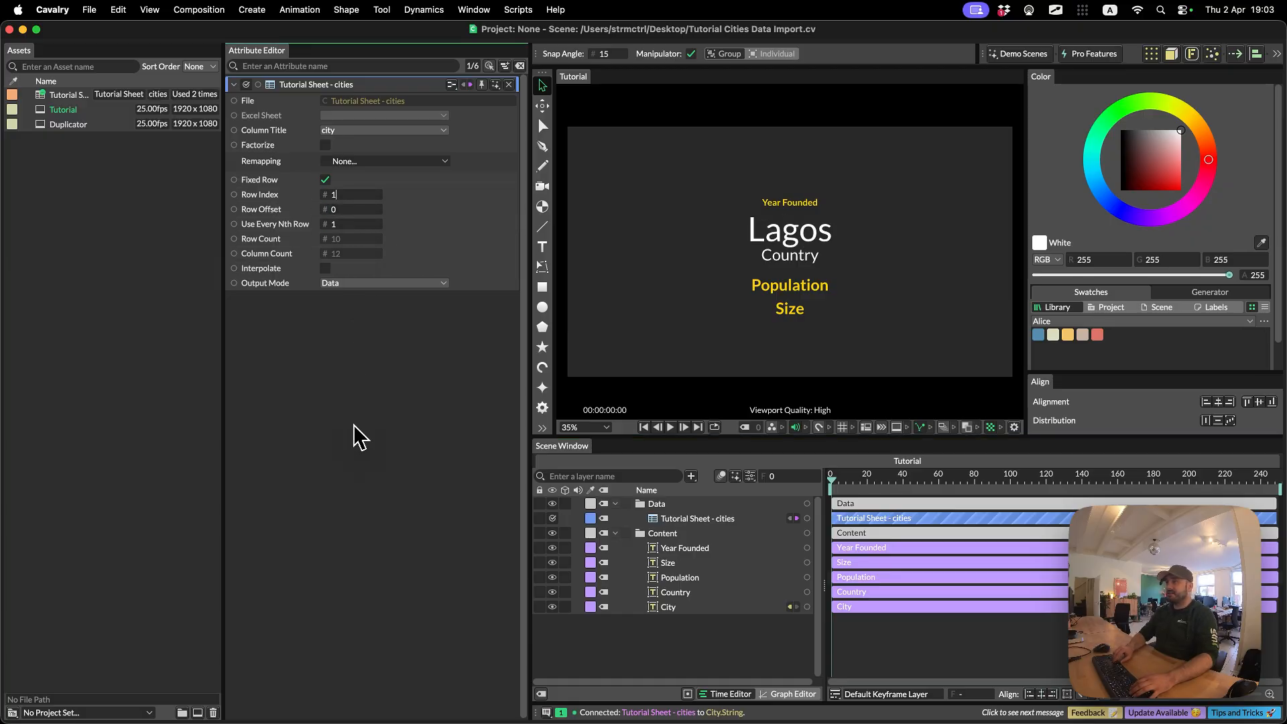
pyautogui.write('2')
pyautogui.press('Return')
pyautogui.press('Up')
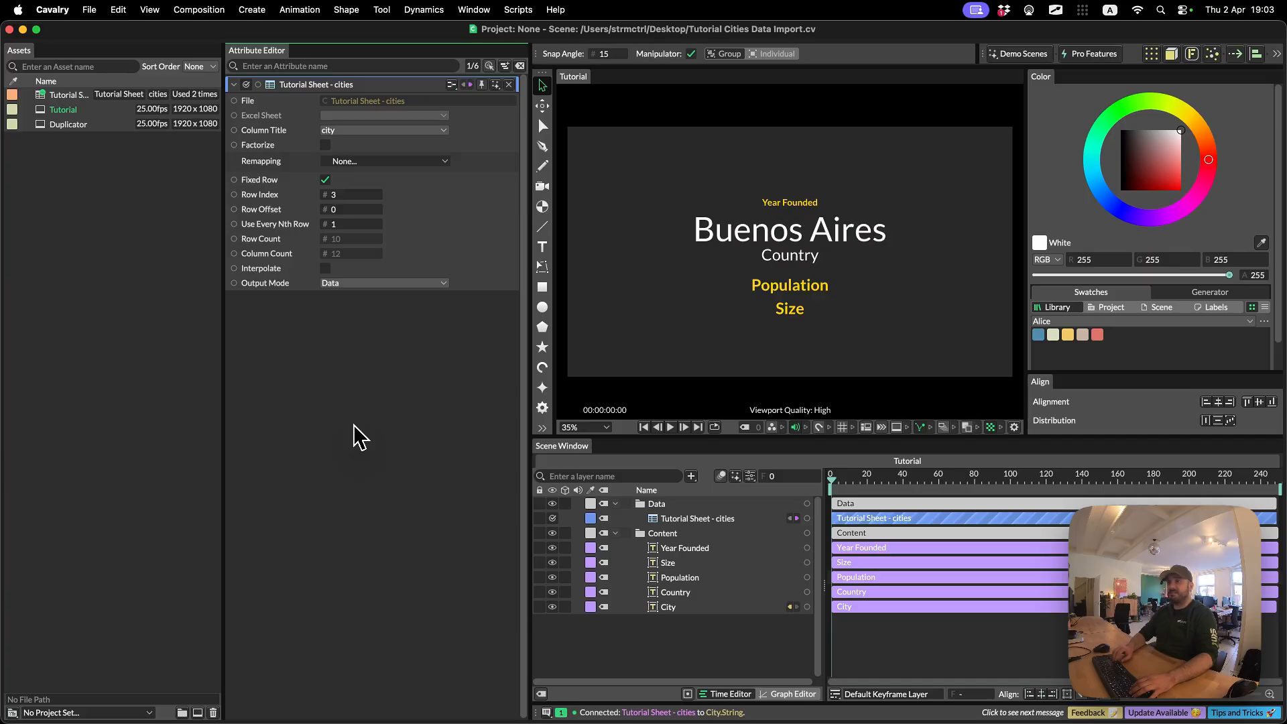
# Return the spreadsheet's Row Index to 0 and add a Value behaviour to that attribute
pyautogui.press('Up')
pyautogui.press('Up')
pyautogui.press('Up')
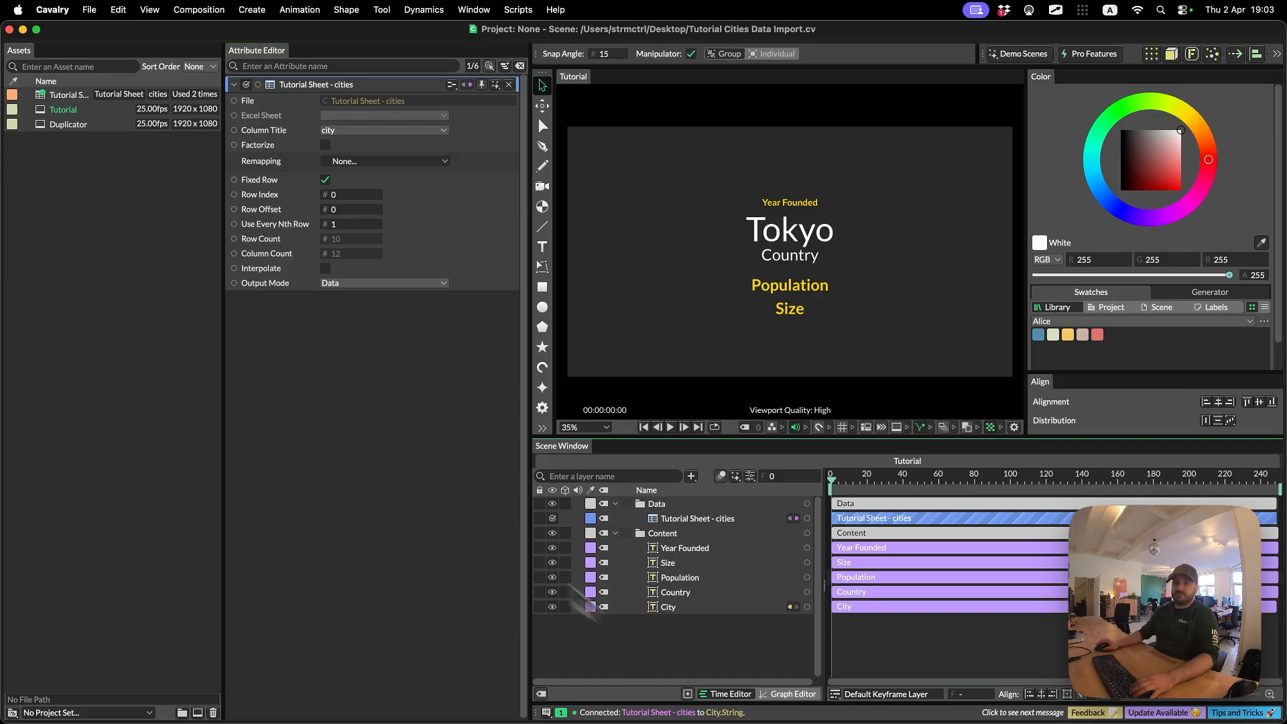
pyautogui.rightClick(276, 197)
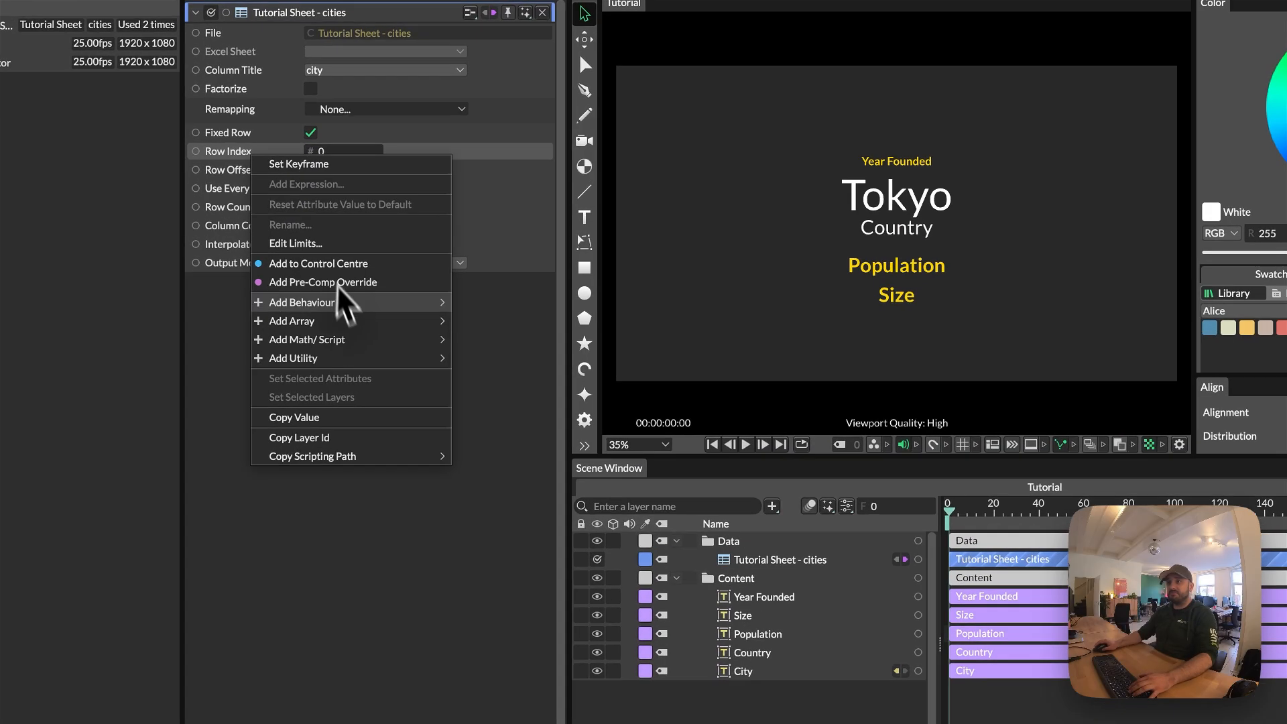
pyautogui.moveTo(359, 312)
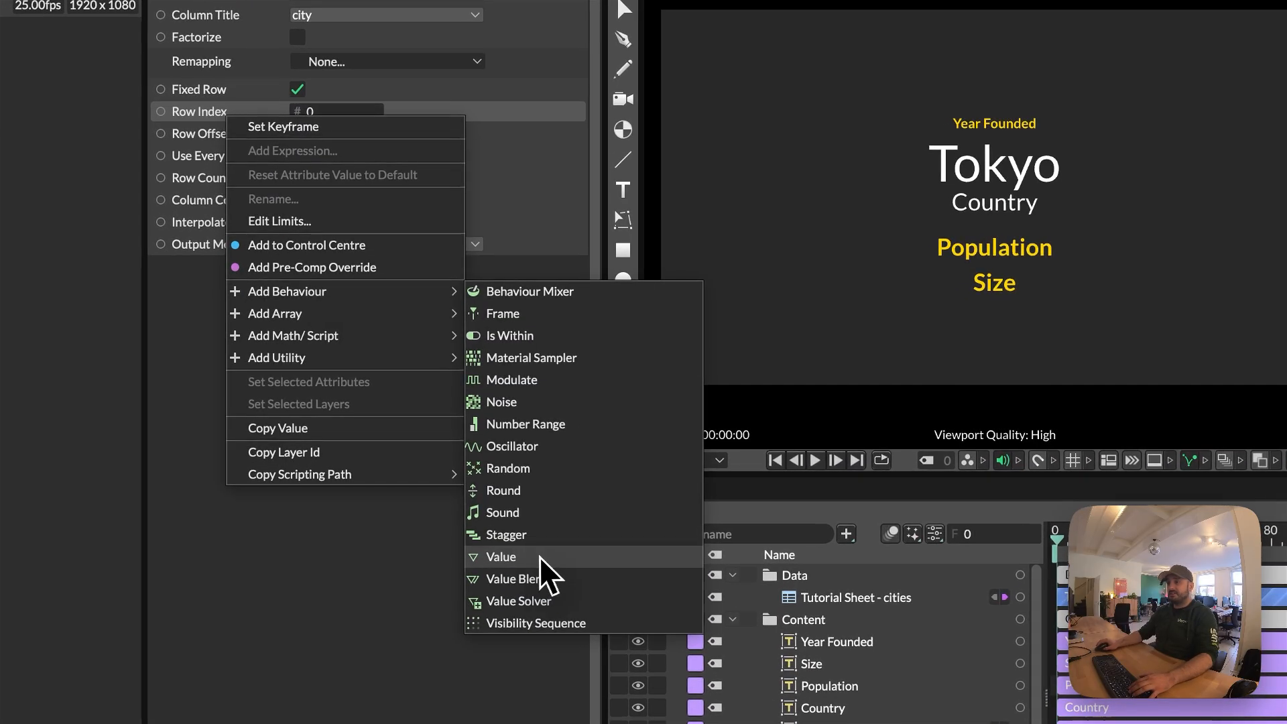
pyautogui.click(541, 559)
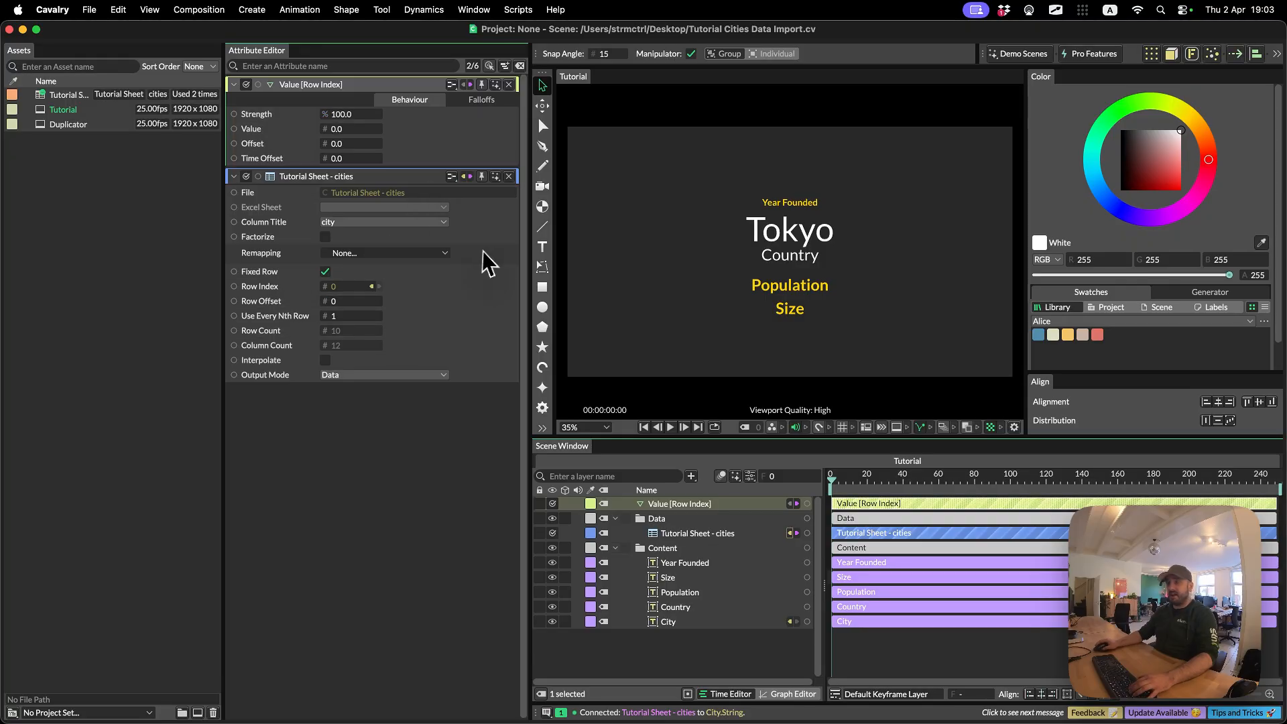
# Duplicate the spreadsheet layer with its Column Title set to country and connect the copy to the Country text layer's String
pyautogui.click(674, 536)
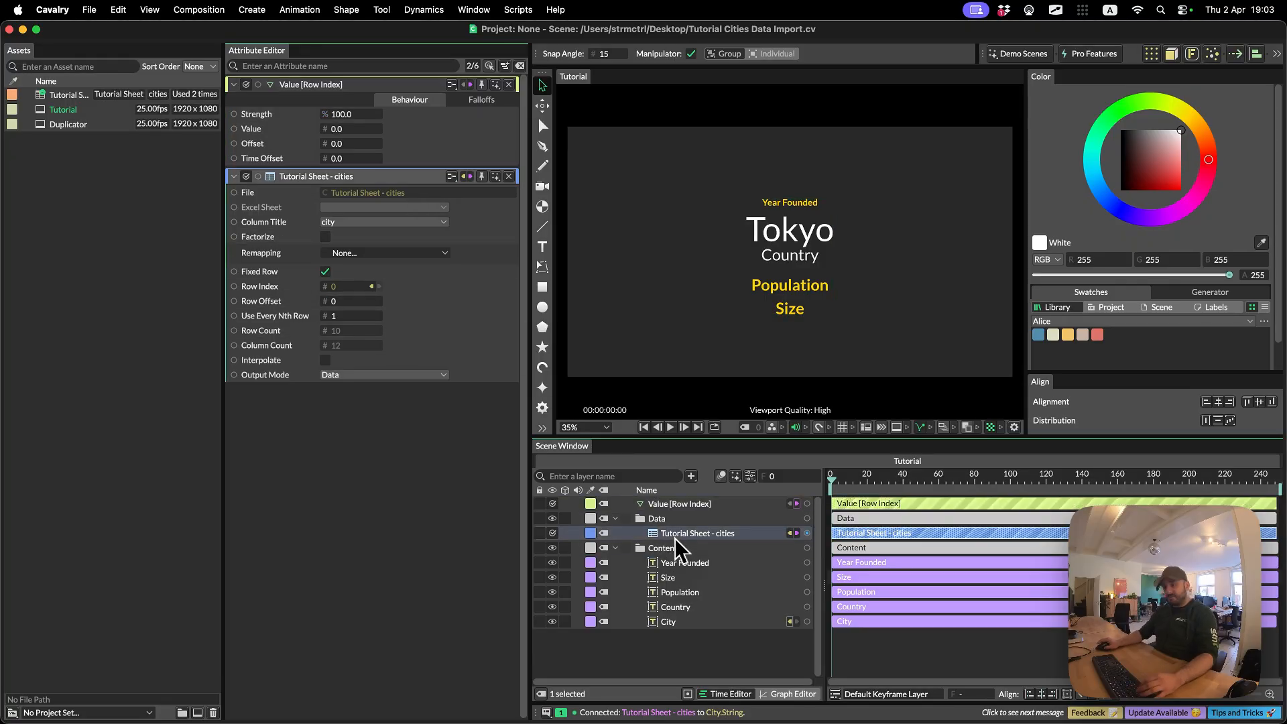
pyautogui.press('super+d')
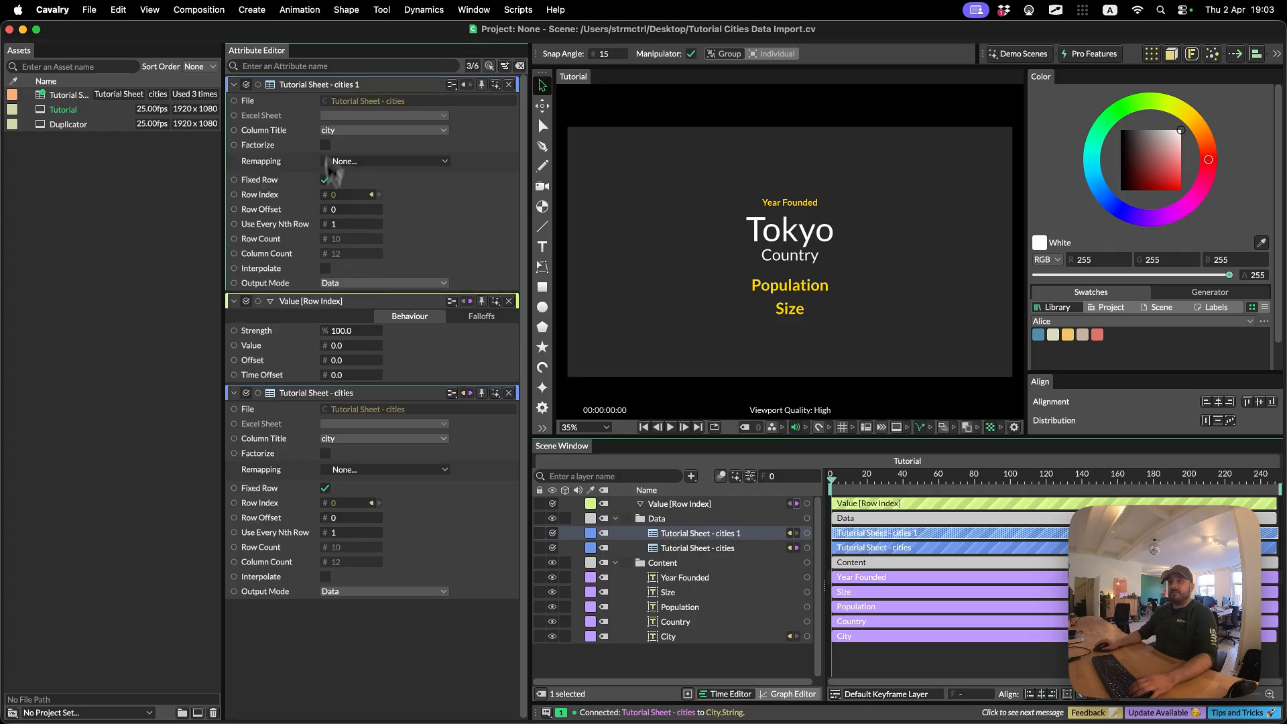
pyautogui.click(340, 131)
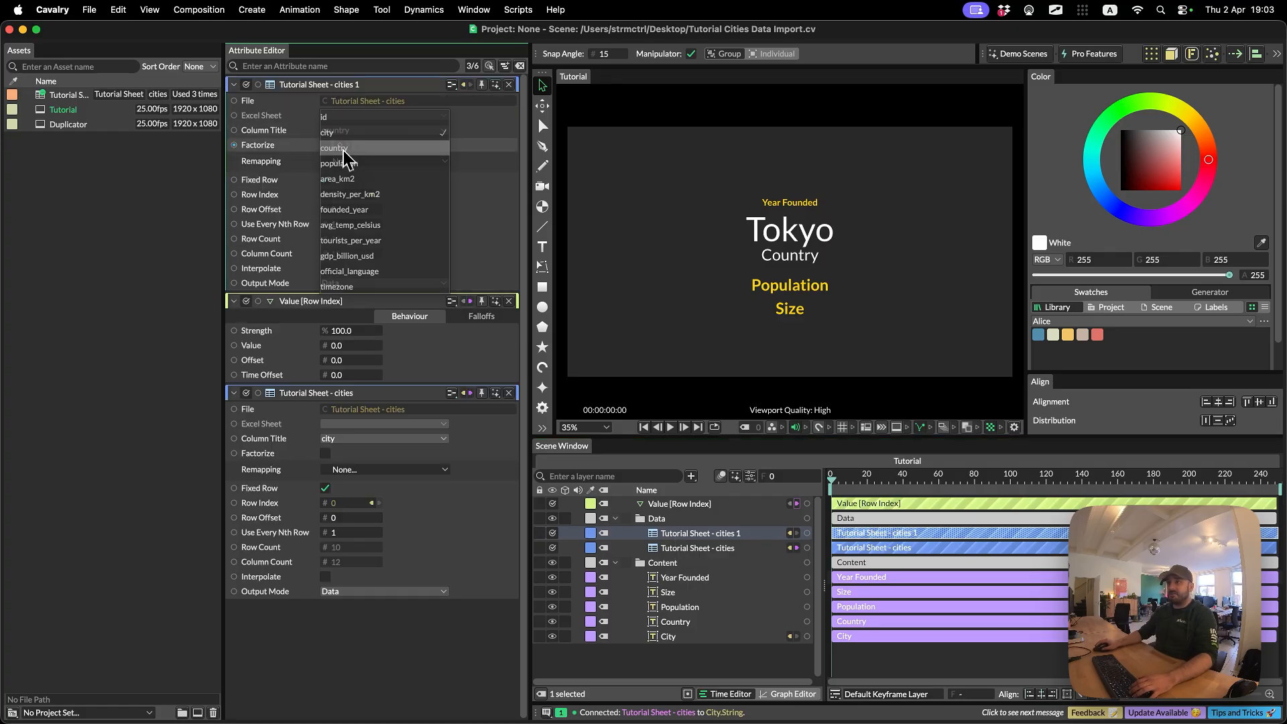
pyautogui.click(343, 149)
pyautogui.moveTo(256, 85); pyautogui.dragTo(677, 623)
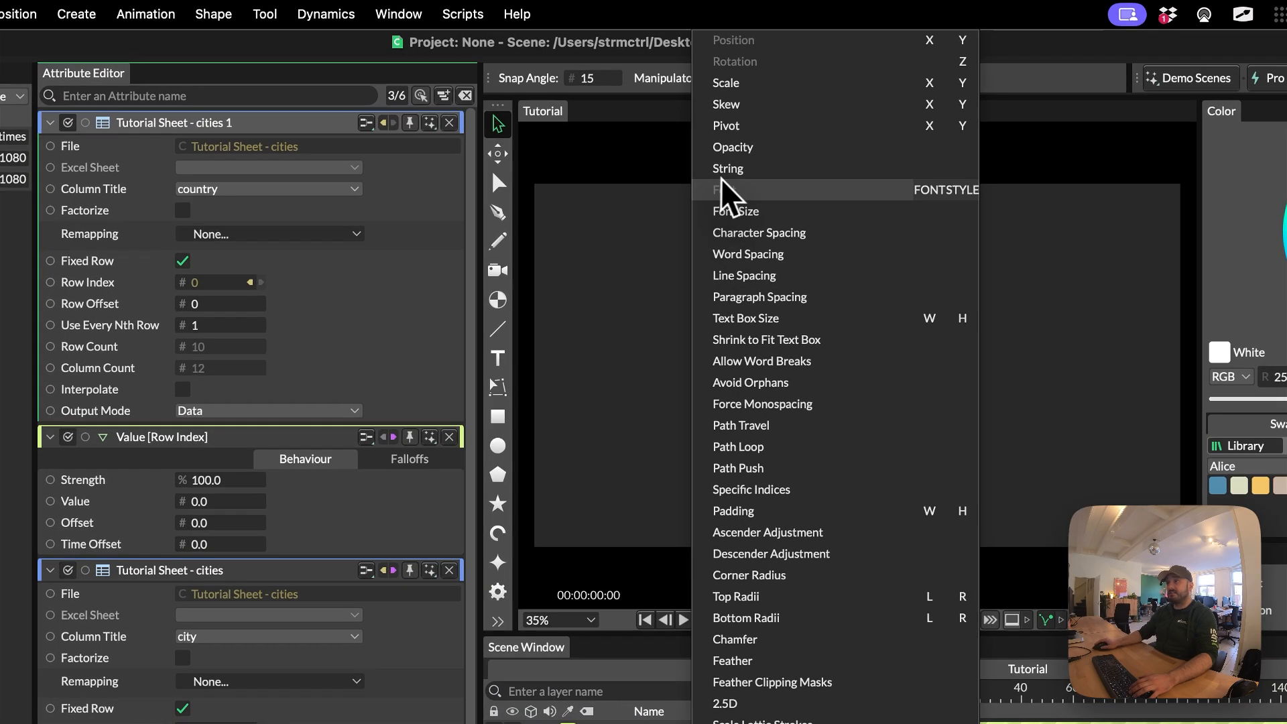
pyautogui.click(728, 169)
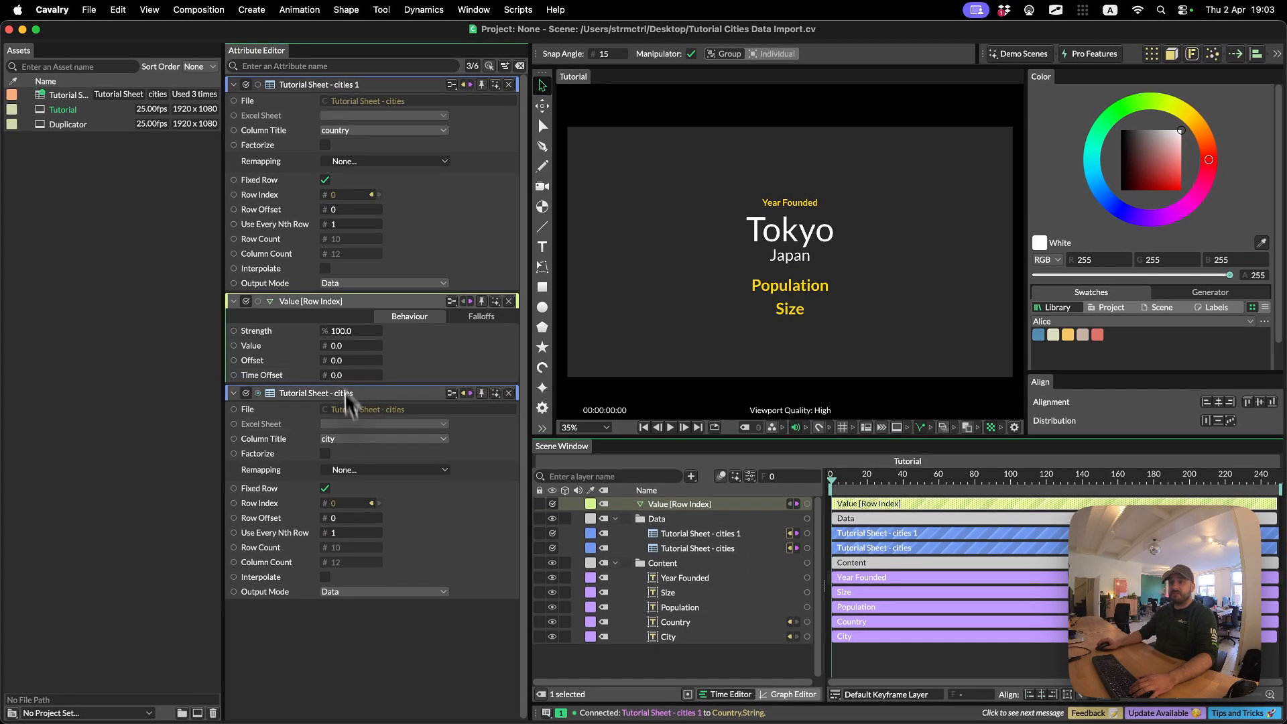
# Step the Row Index behaviour's Value through 1, 2, 3 and 4 to test both text layers, and return it to 0
pyautogui.click(339, 346)
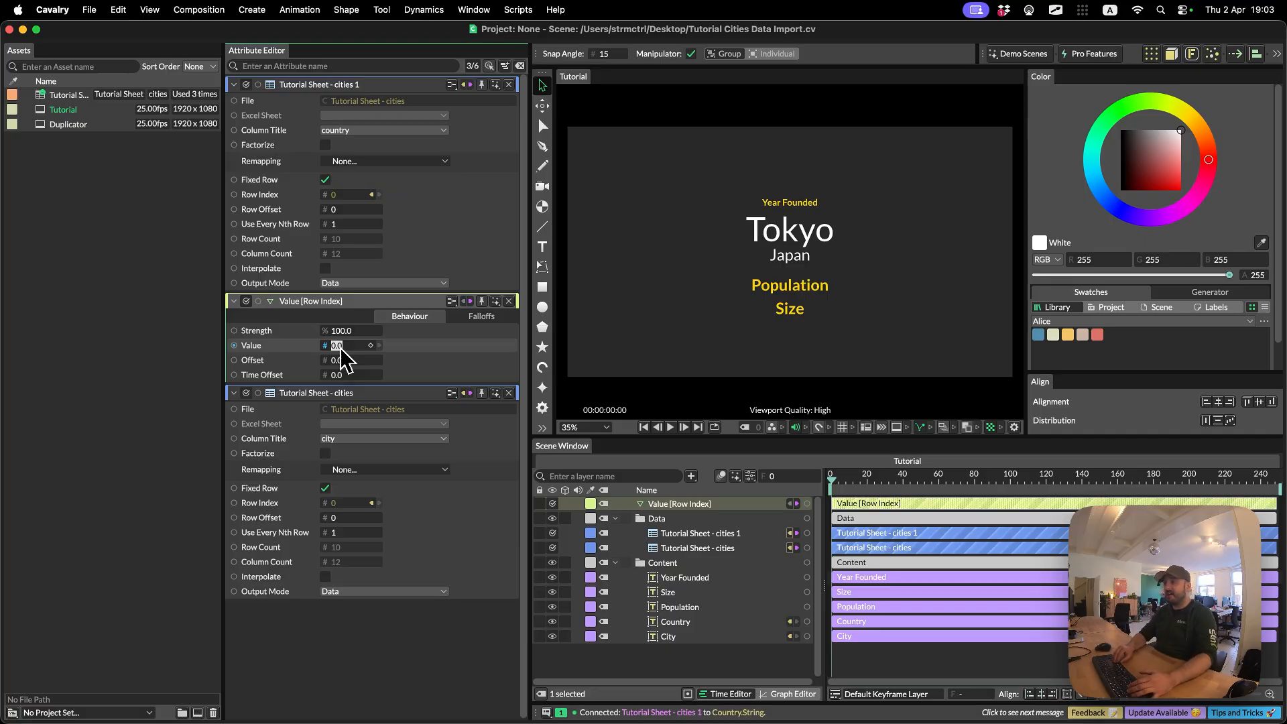
pyautogui.write('1')
pyautogui.press('Return')
pyautogui.press('Up')
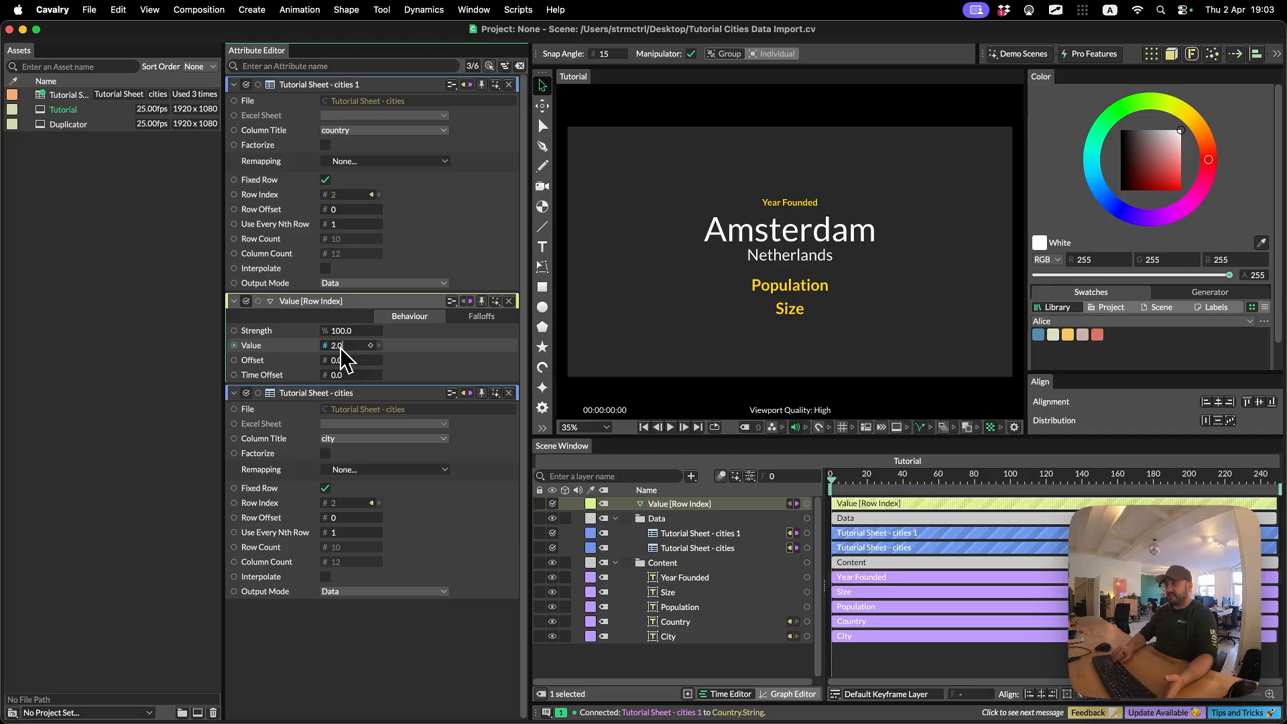
pyautogui.press('Up')
pyautogui.press('Up')
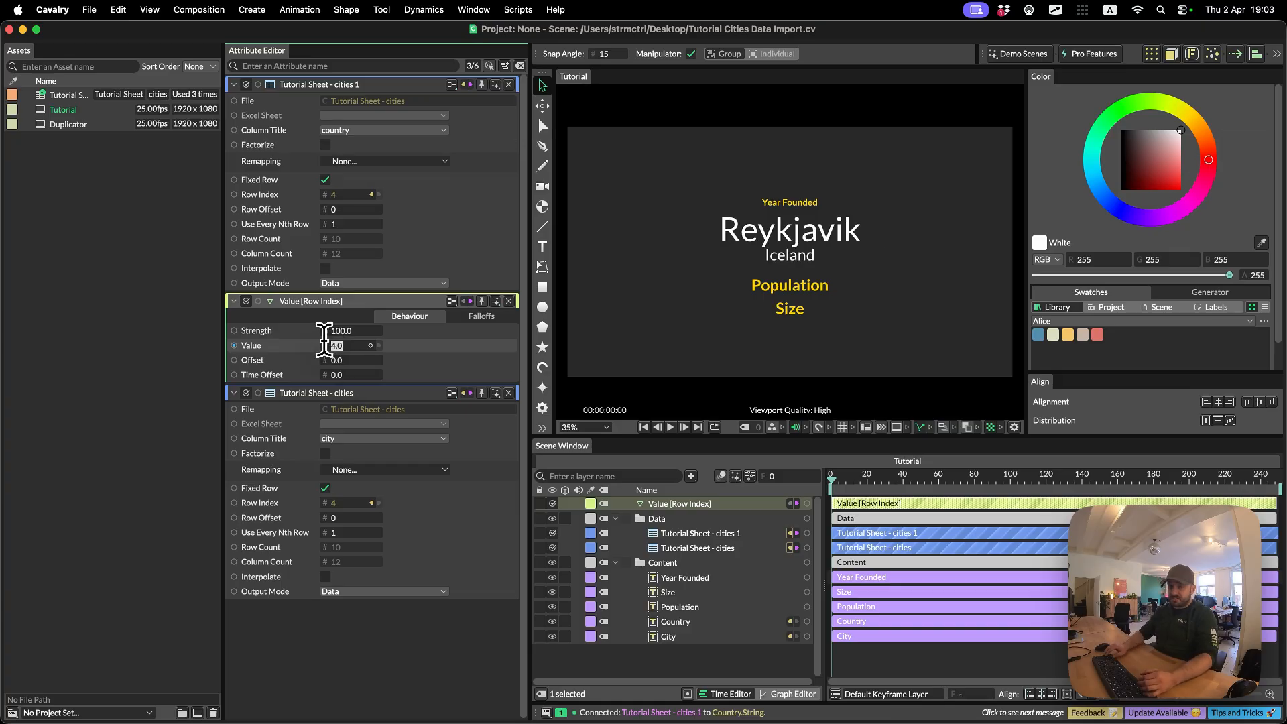
pyautogui.write('0')
pyautogui.press('Return')
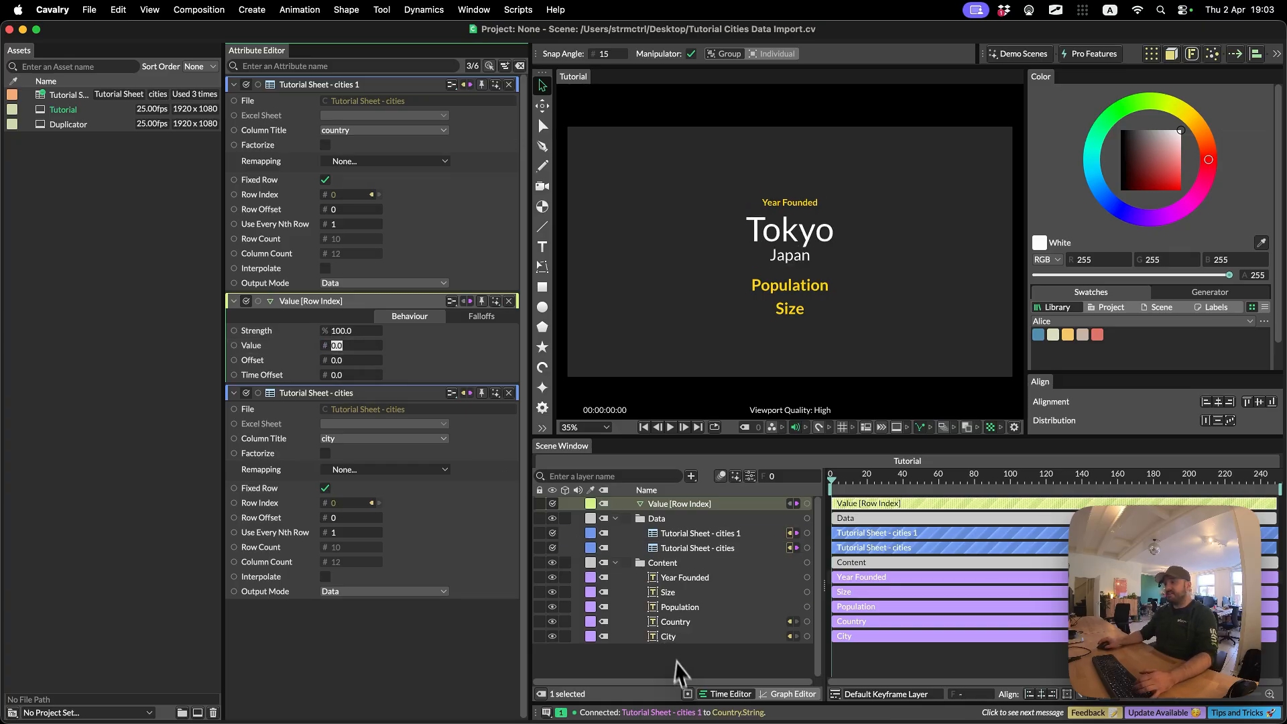
# Rename the original spreadsheet layer as Cities and its duplicate as Countries
pyautogui.doubleClick(686, 549)
pyautogui.write('Ci')
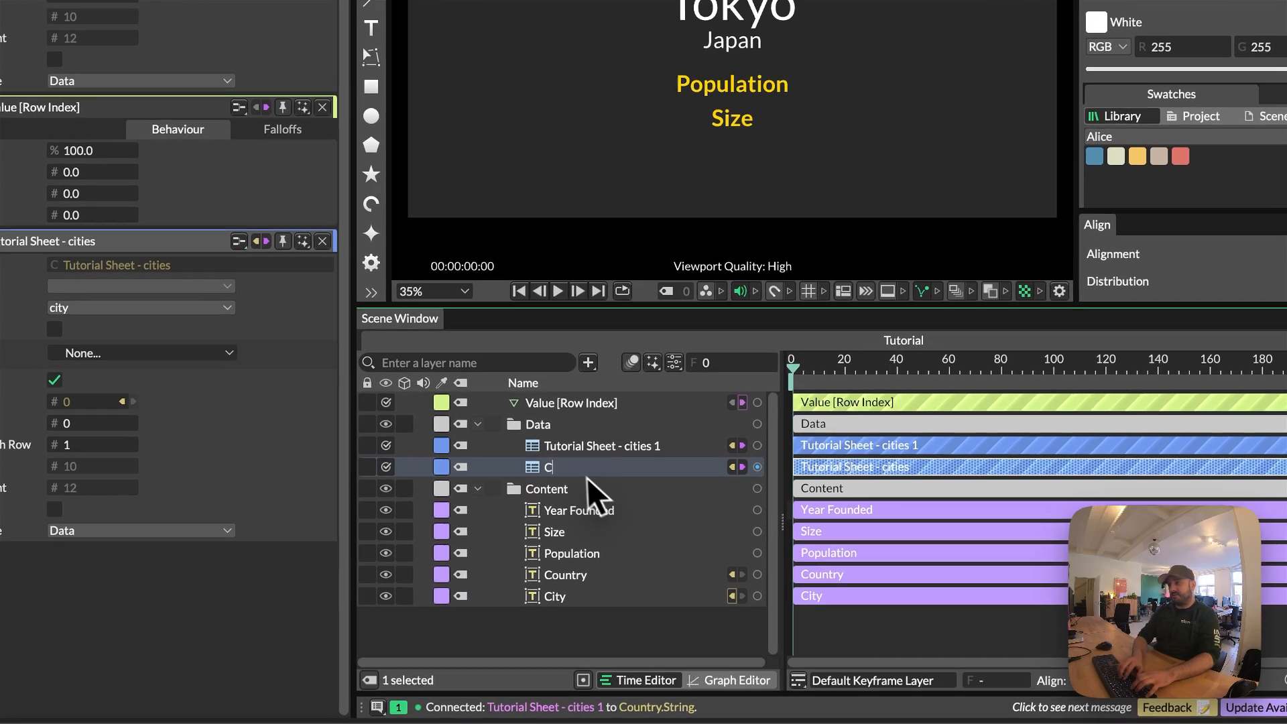
pyautogui.write('ties')
pyautogui.press('Return')
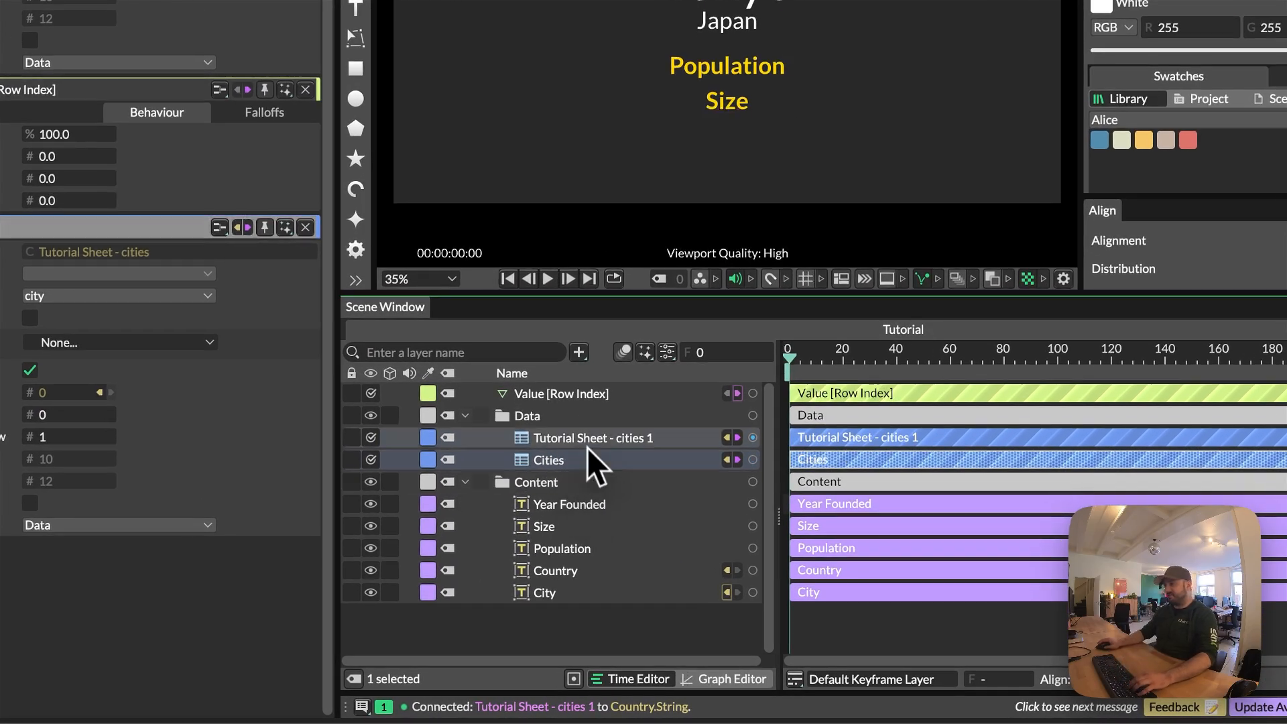
pyautogui.click(586, 443)
pyautogui.doubleClick(586, 442)
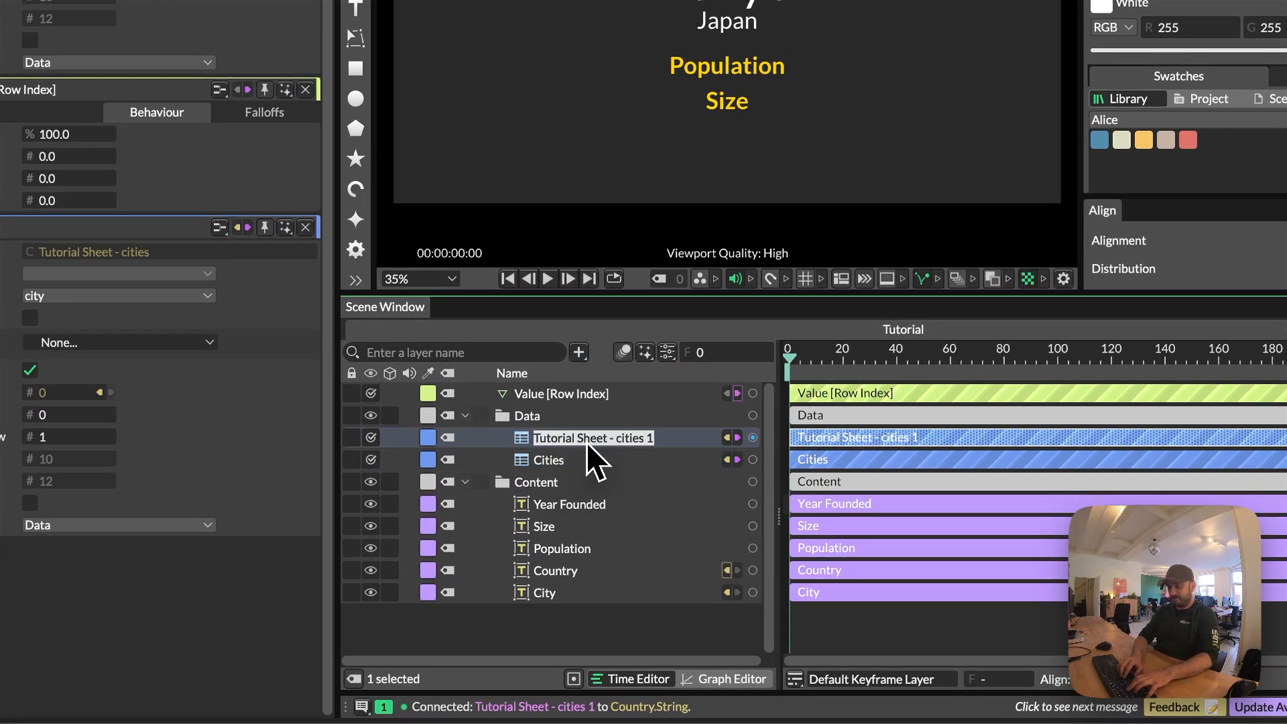
pyautogui.write('Countries')
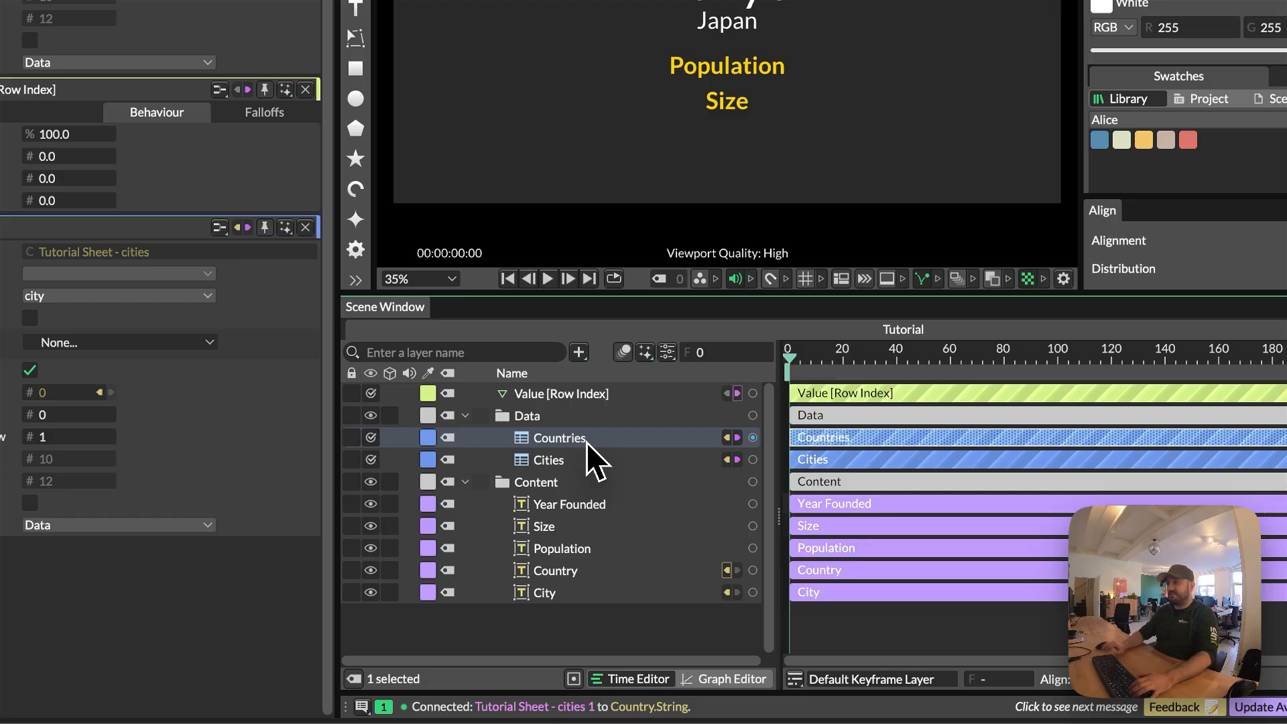
pyautogui.click(562, 640)
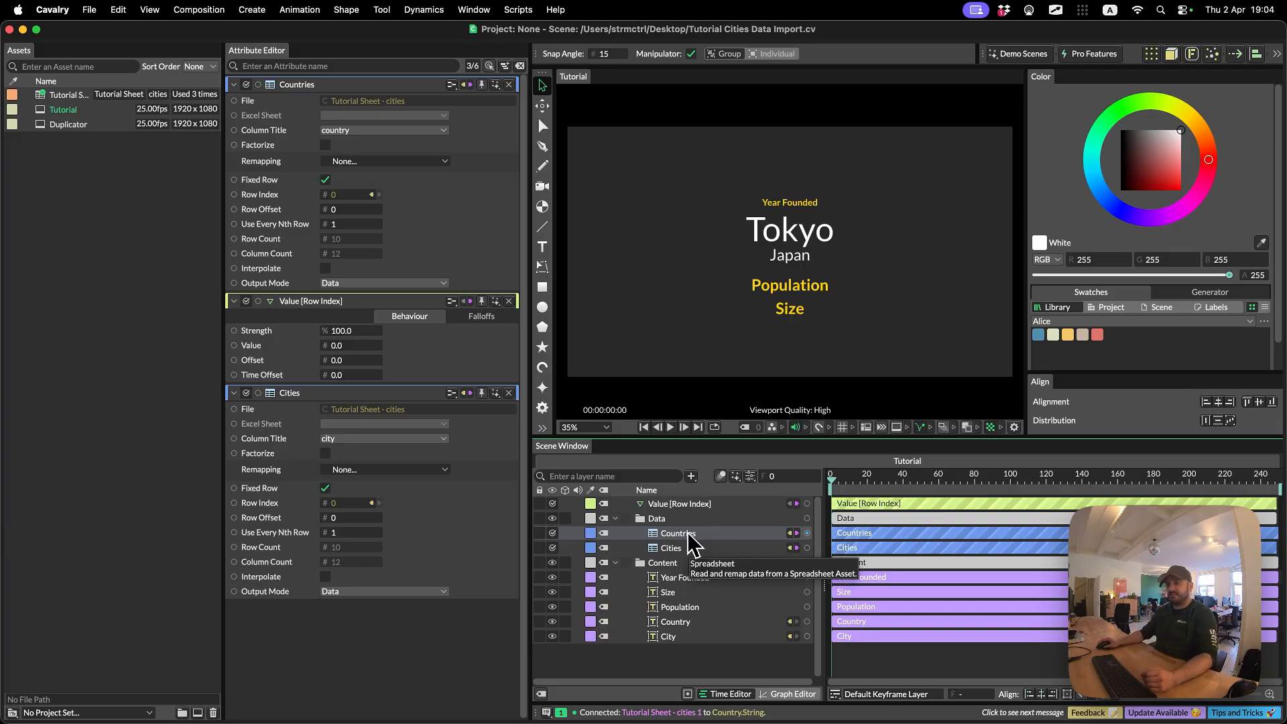
# Add an Asset Array holding the Tutorial Sheet - cities asset to the Data group and disable its Auto Index
pyautogui.click(688, 534)
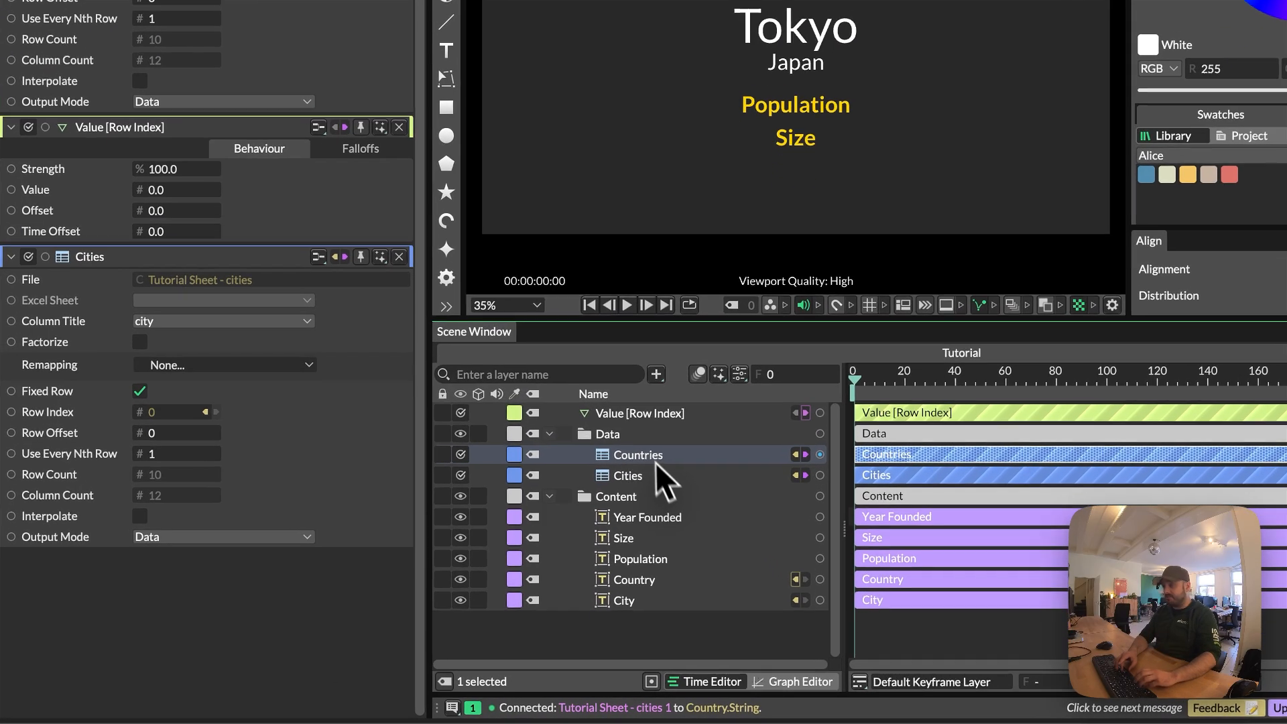
pyautogui.press('super+period')
pyautogui.write('asset')
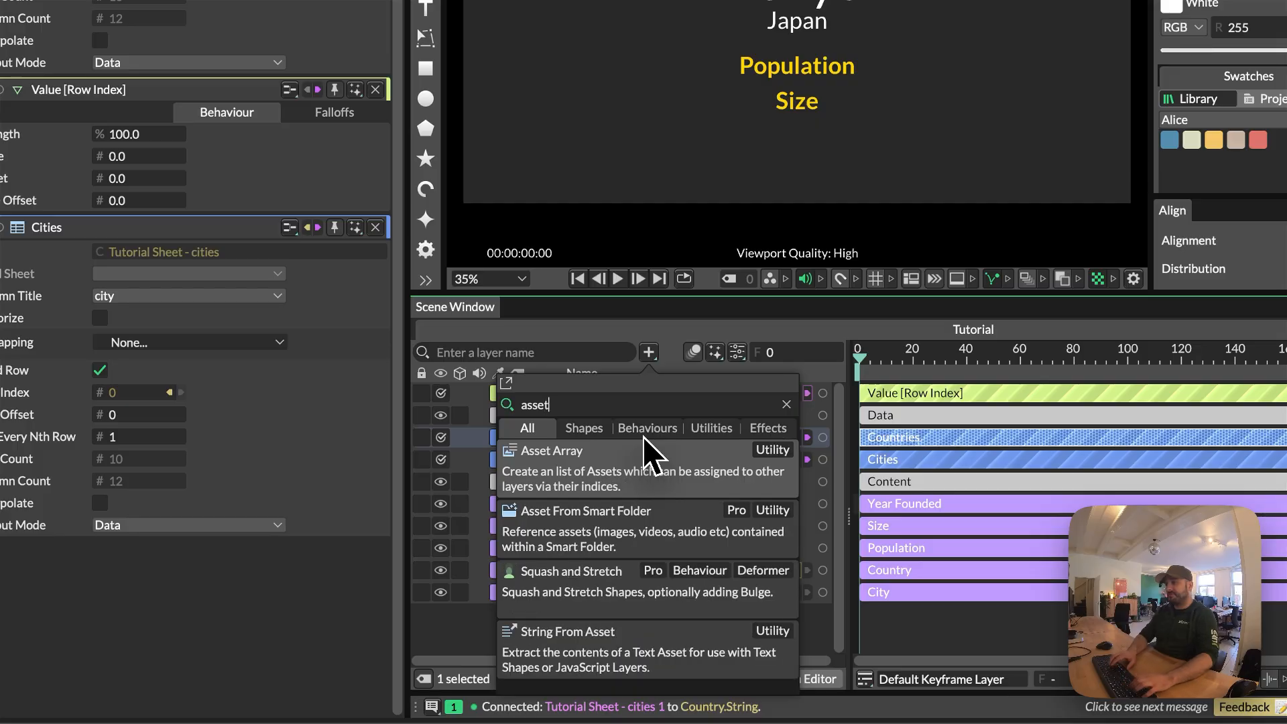
pyautogui.press('Return')
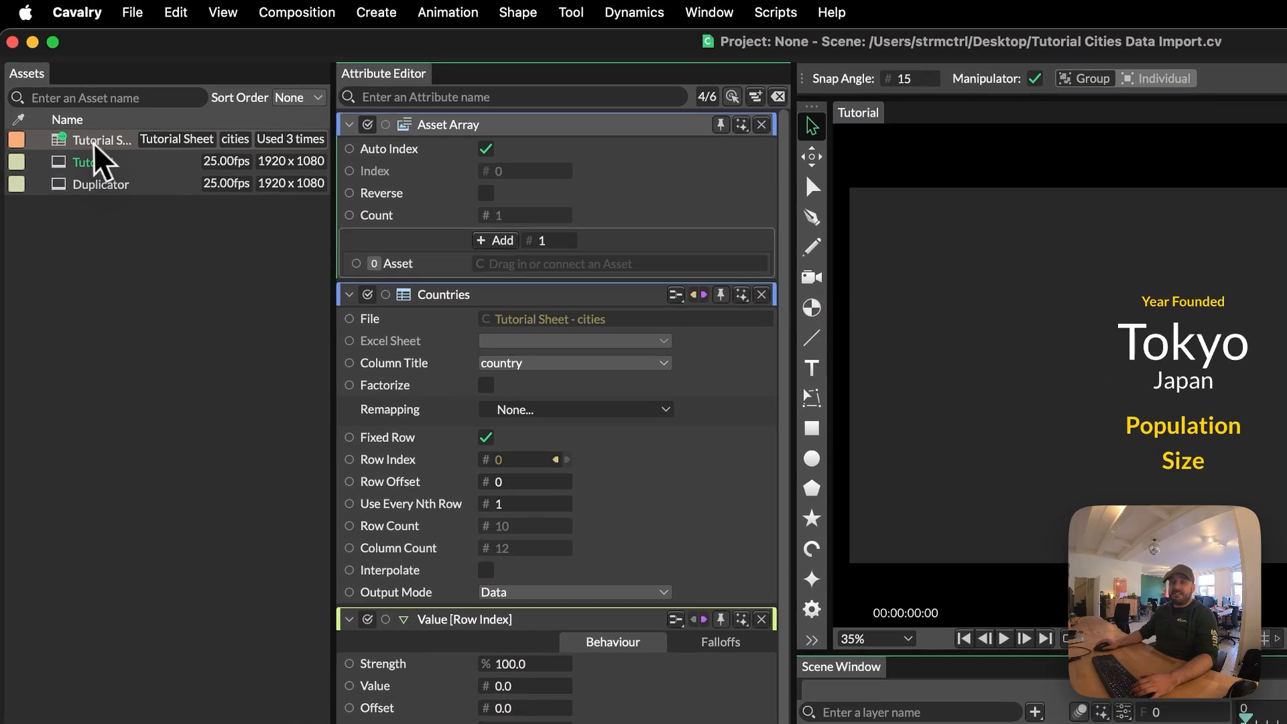
pyautogui.moveTo(94, 149); pyautogui.dragTo(486, 251)
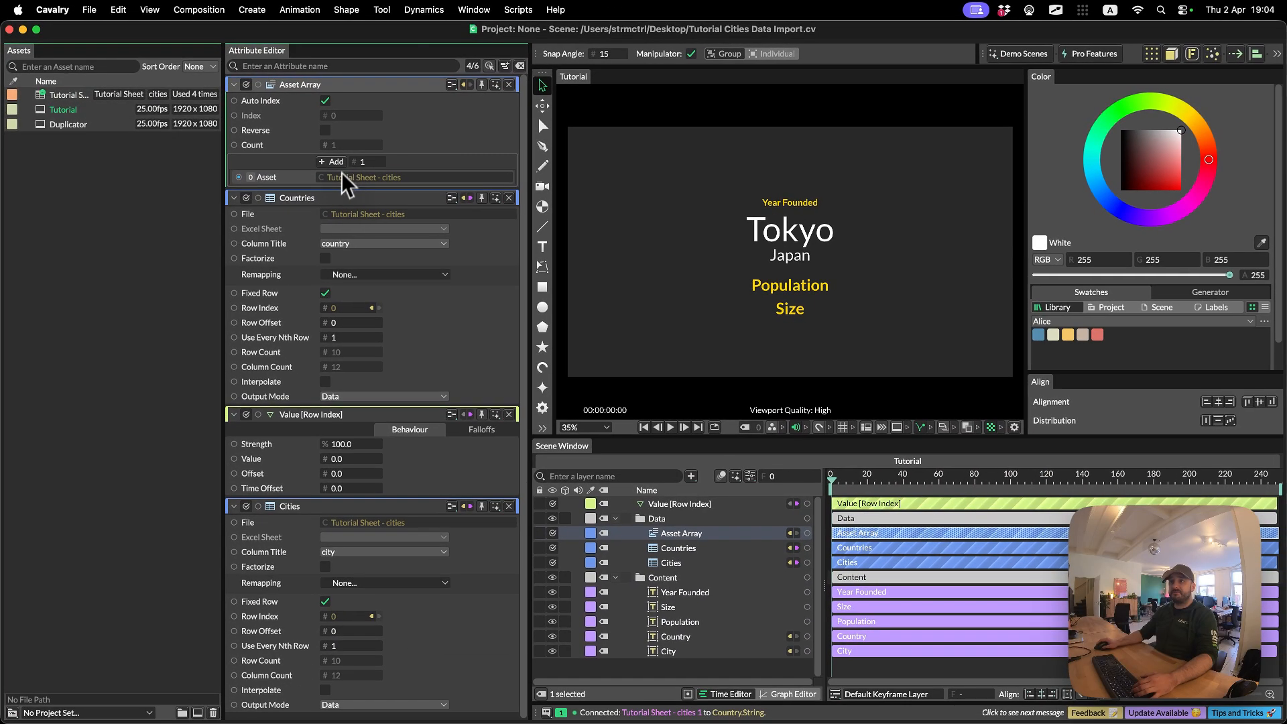
pyautogui.click(325, 101)
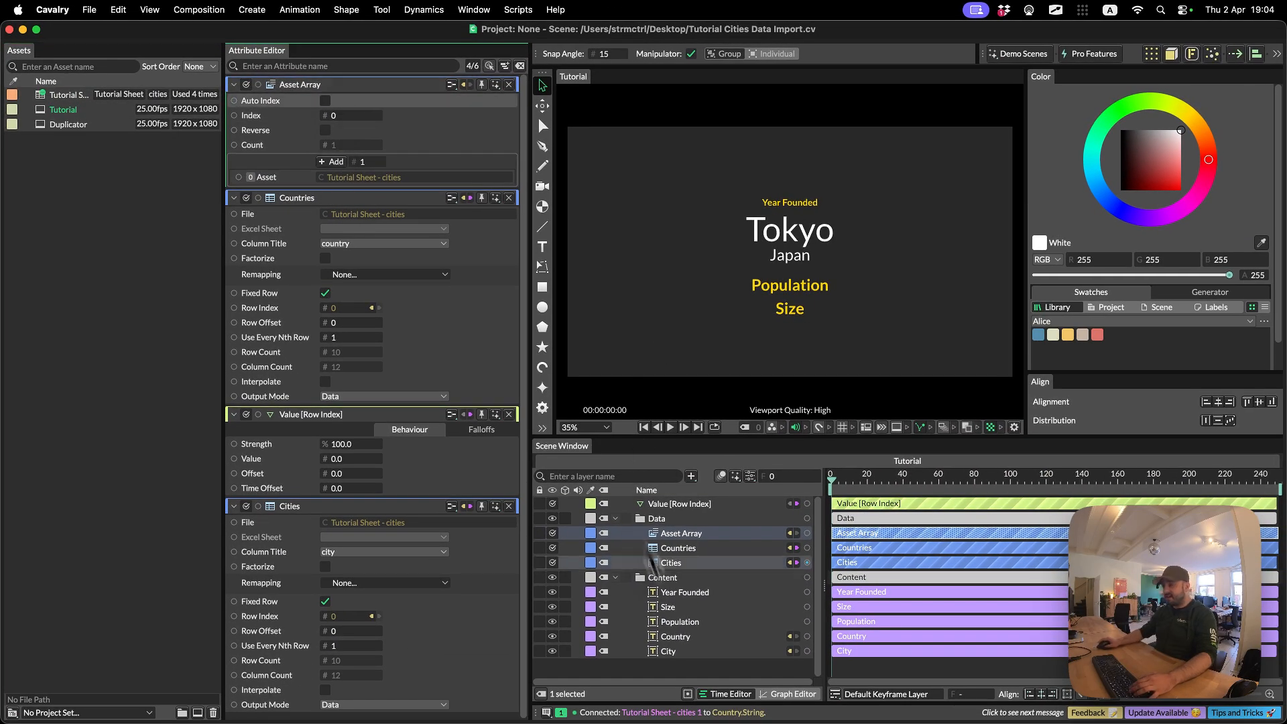
# Connect the Asset Array to the File attribute of the Countries and Cities spreadsheets, replacing the existing connections
pyautogui.click(509, 415)
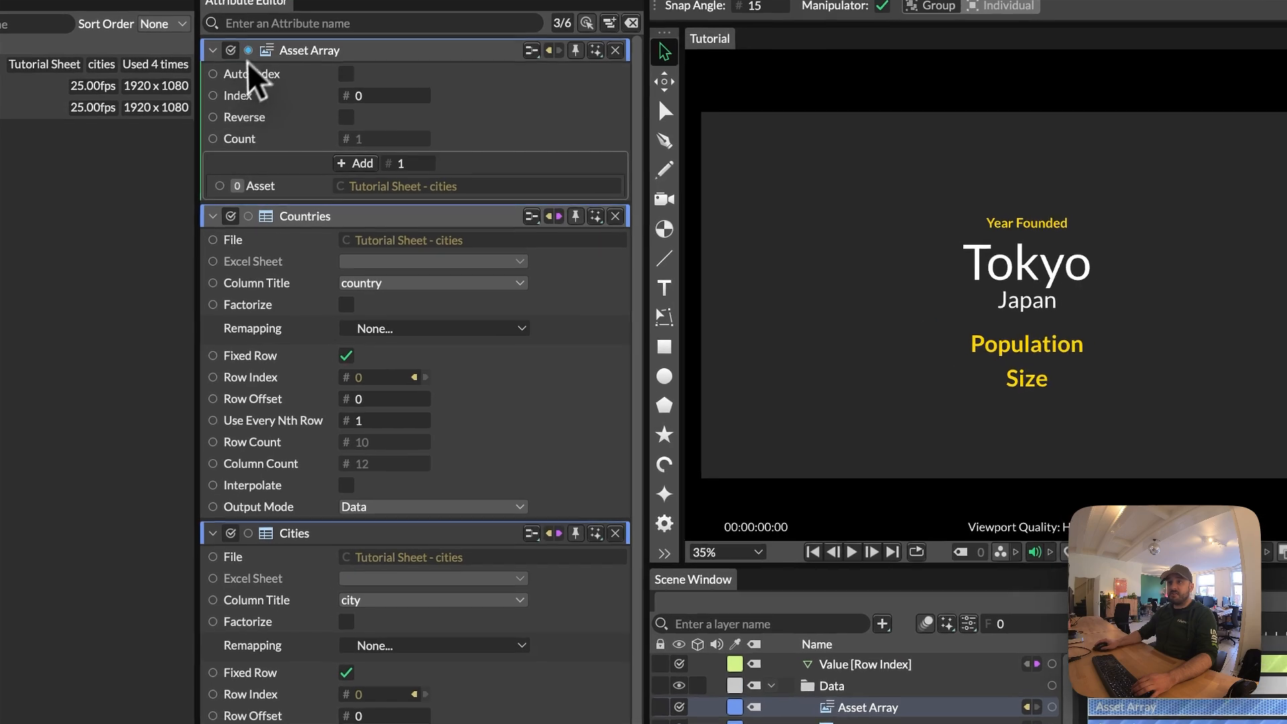
pyautogui.moveTo(250, 52); pyautogui.dragTo(410, 248)
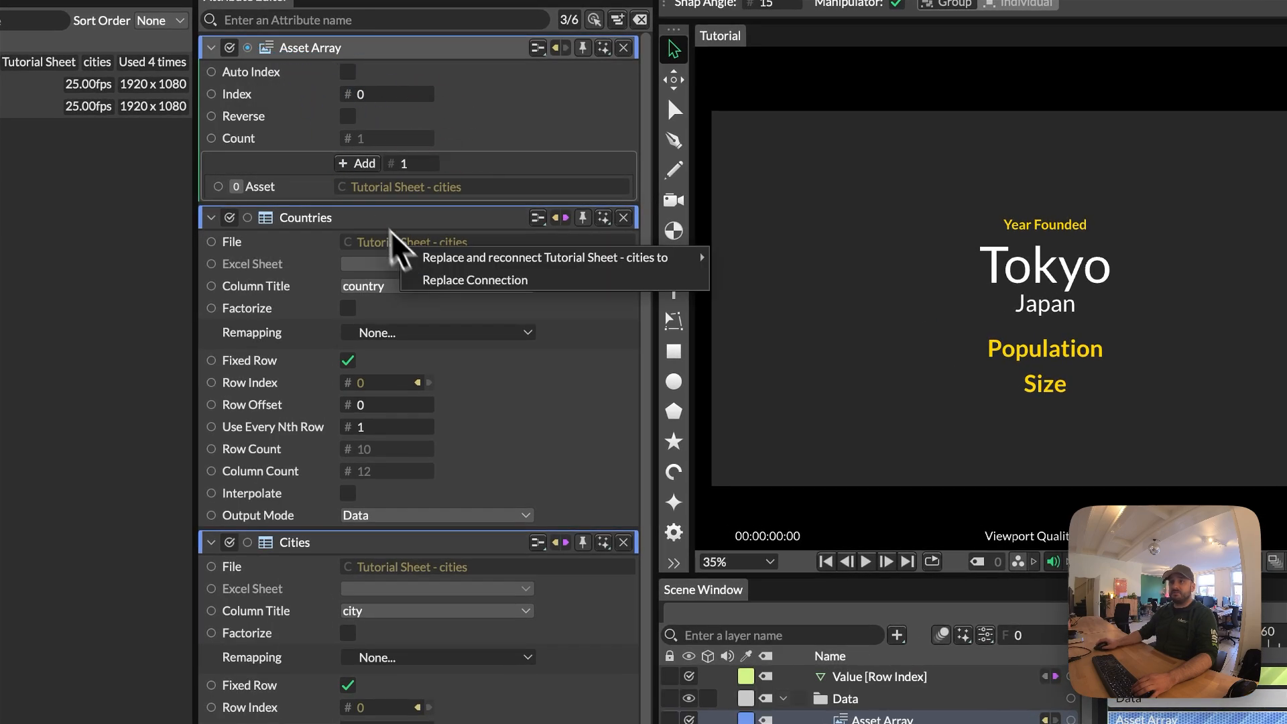
pyautogui.click(482, 282)
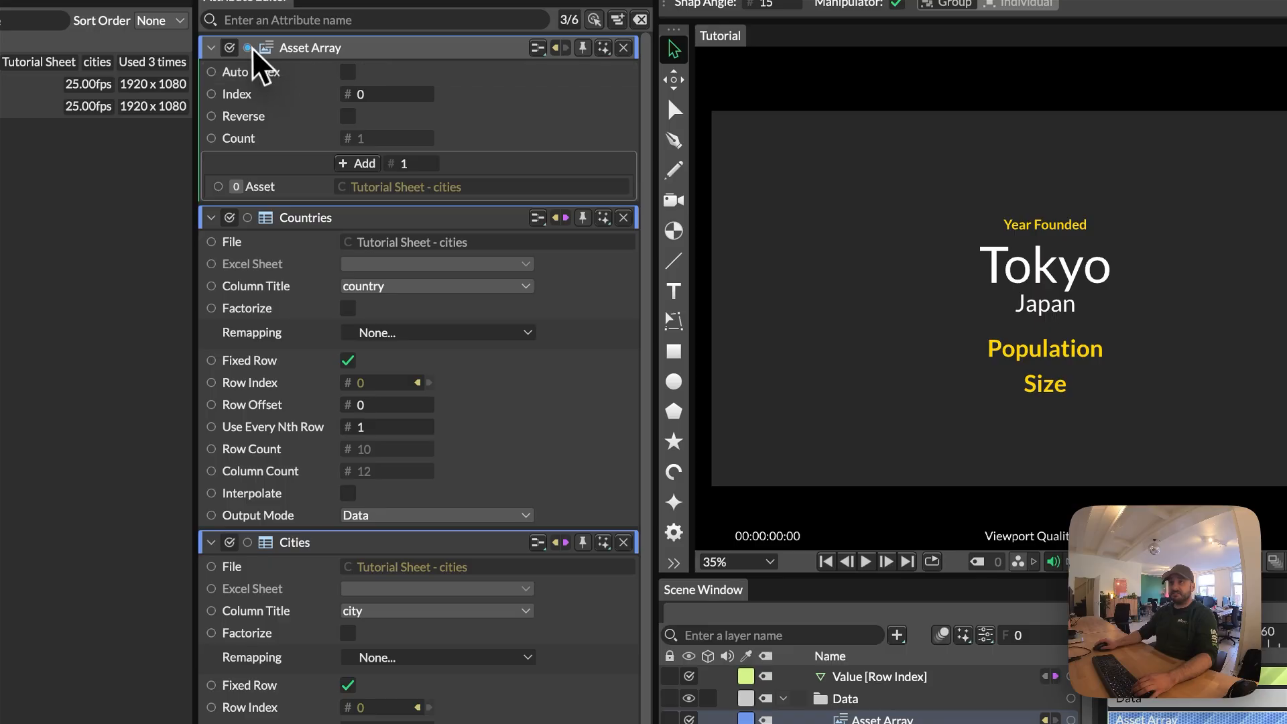
pyautogui.moveTo(248, 47); pyautogui.dragTo(404, 572)
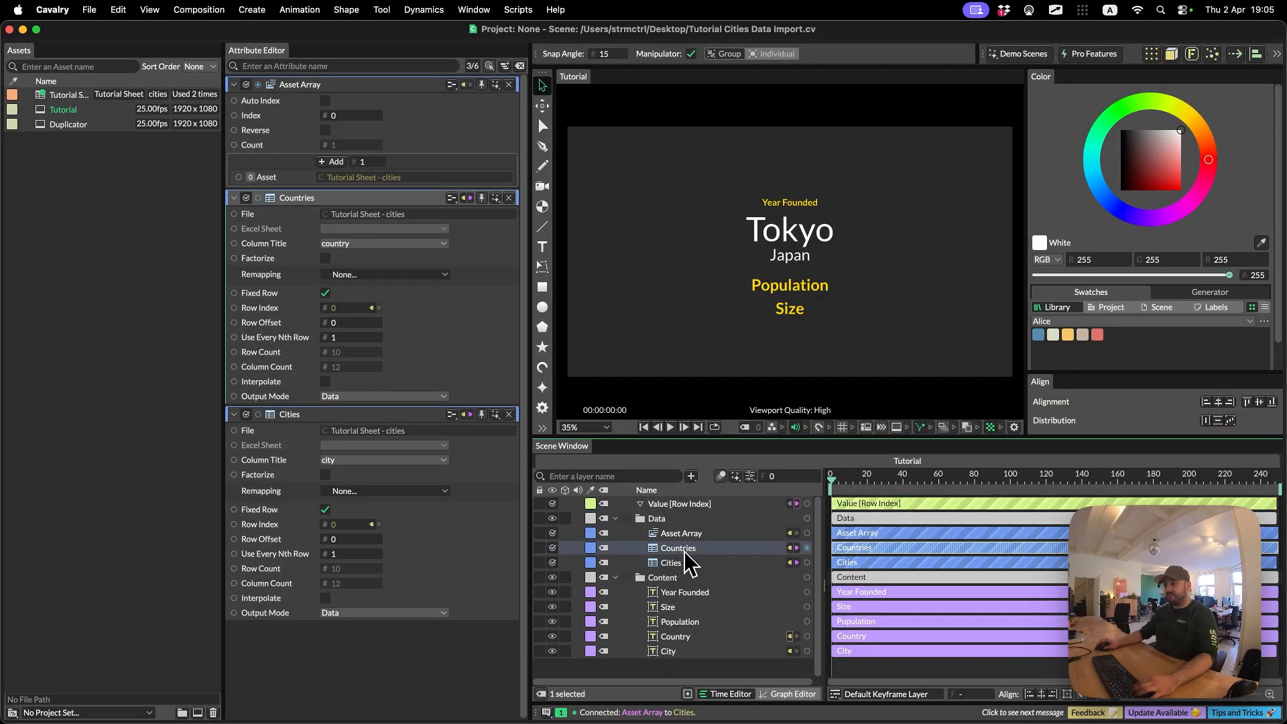
# Duplicate the Countries spreadsheet layer and rename the copy as Population
pyautogui.press('super+d')
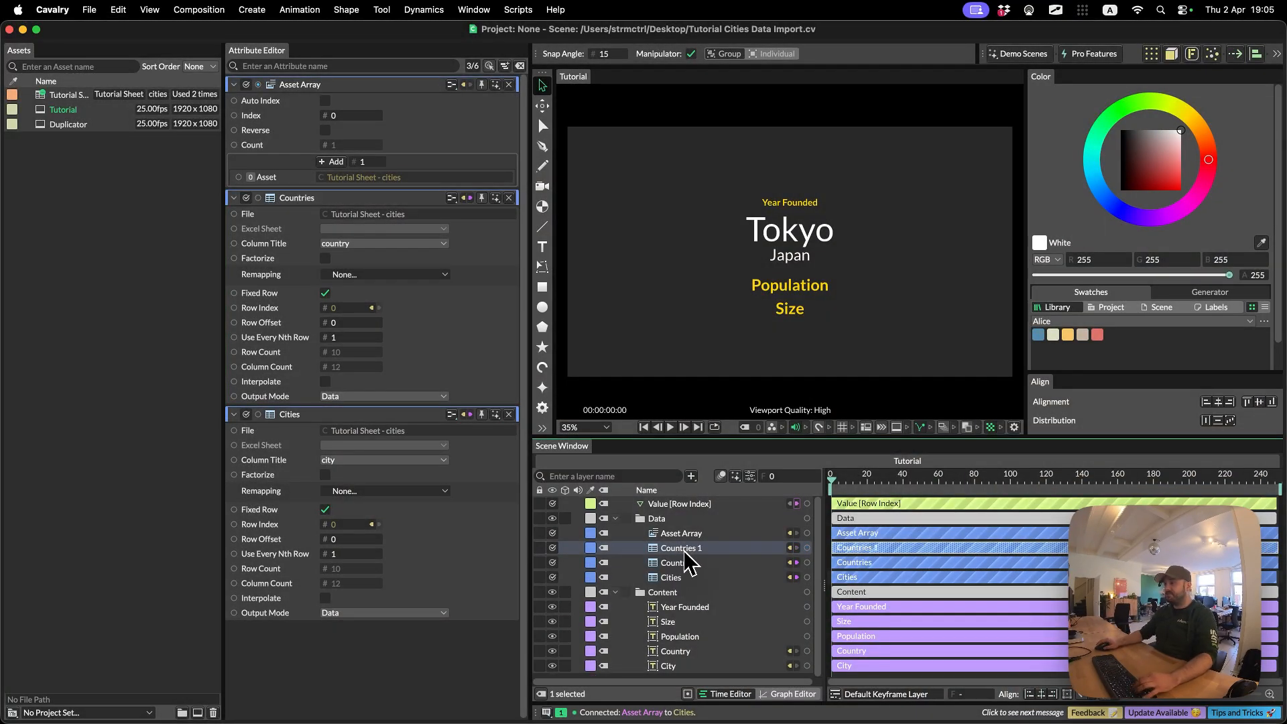
pyautogui.doubleClick(685, 553)
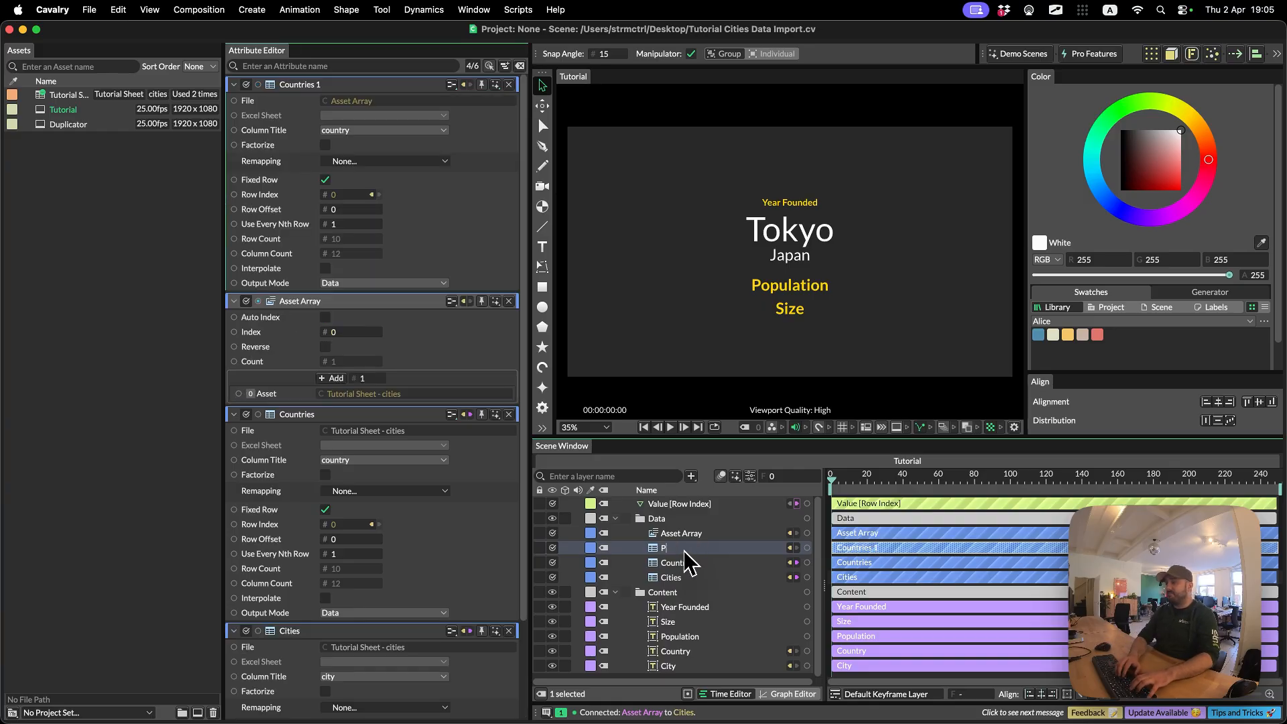
pyautogui.press('Return')
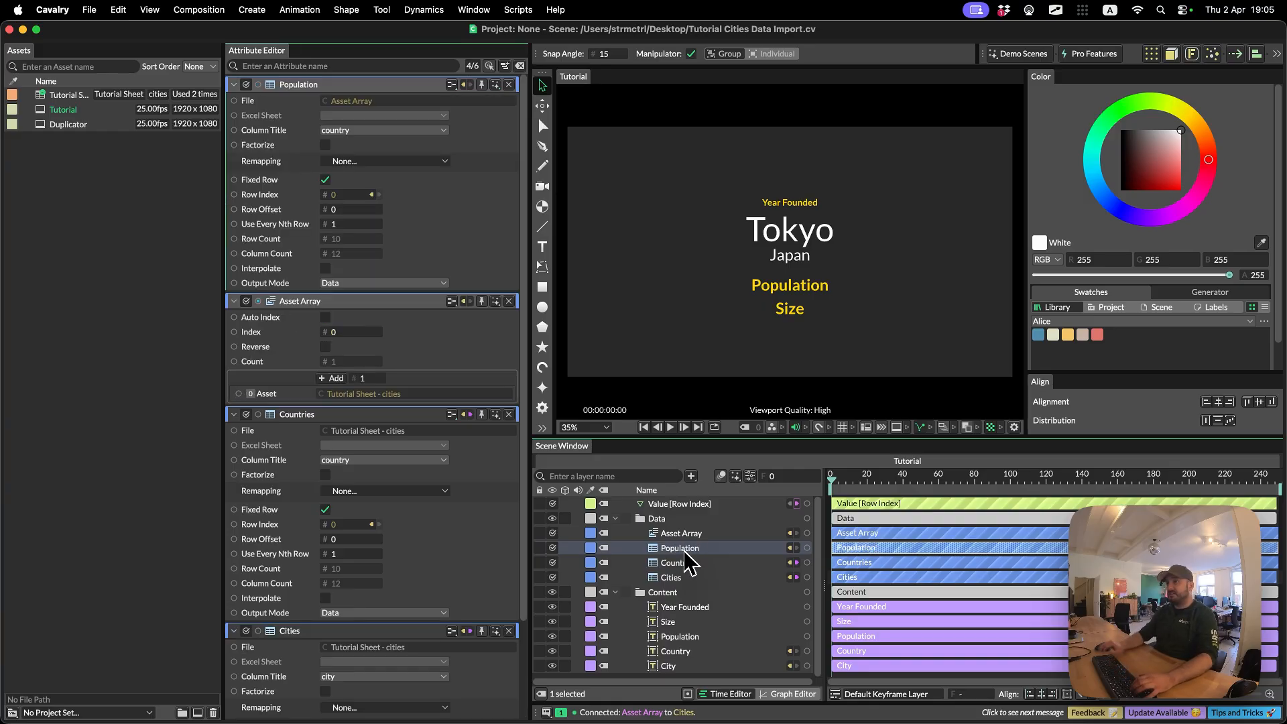
# Set the Population spreadsheet's Column Title to population and connect it to the Population text layer's String
pyautogui.click(362, 135)
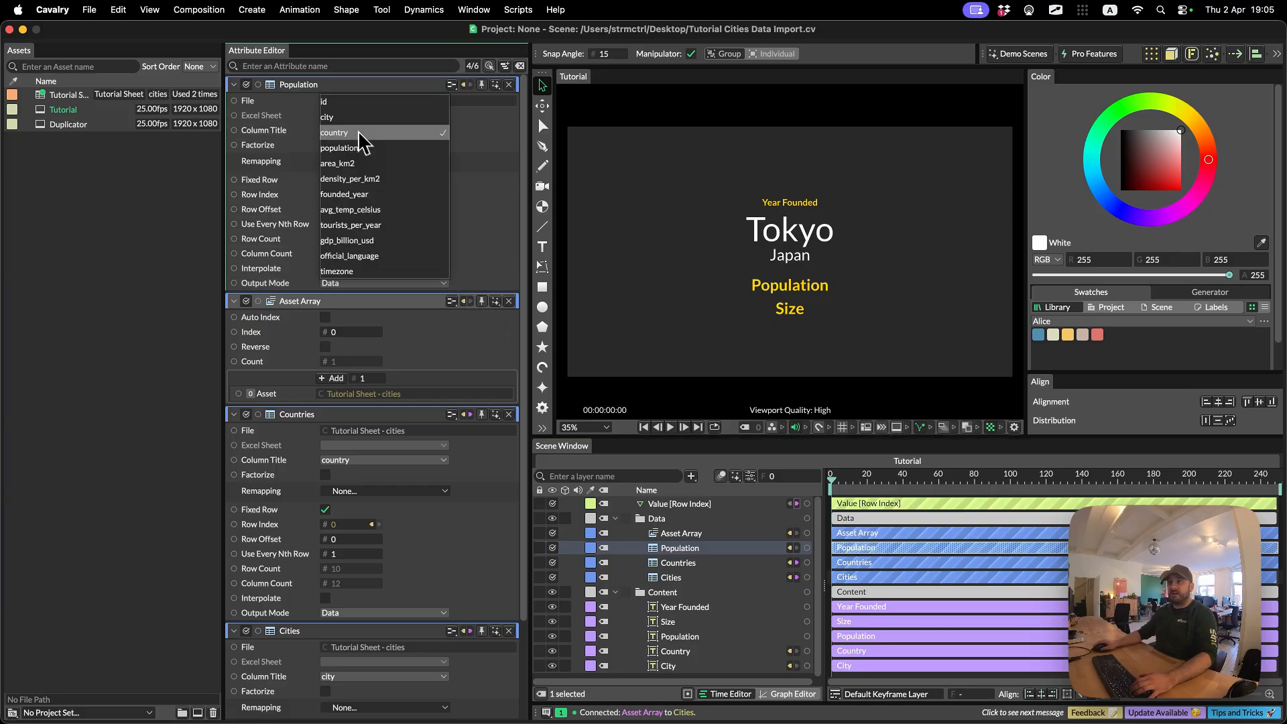
pyautogui.click(368, 149)
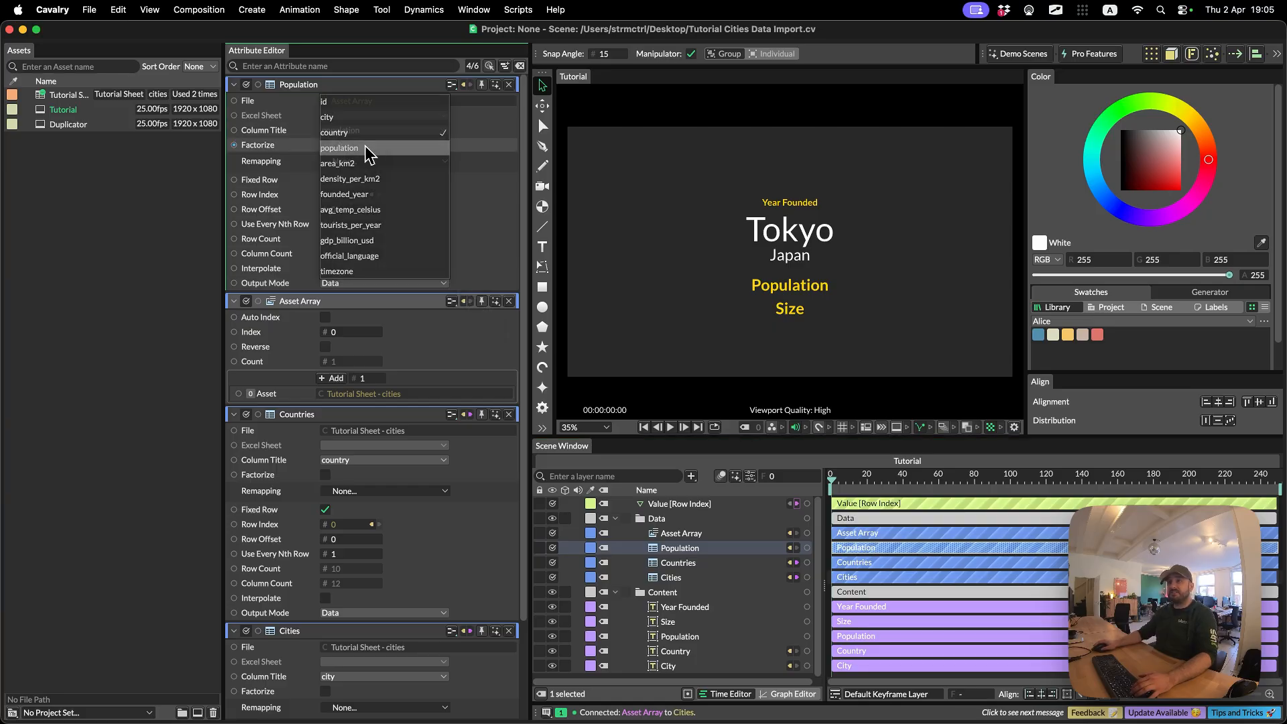
pyautogui.click(258, 84)
pyautogui.moveTo(258, 85); pyautogui.dragTo(688, 636)
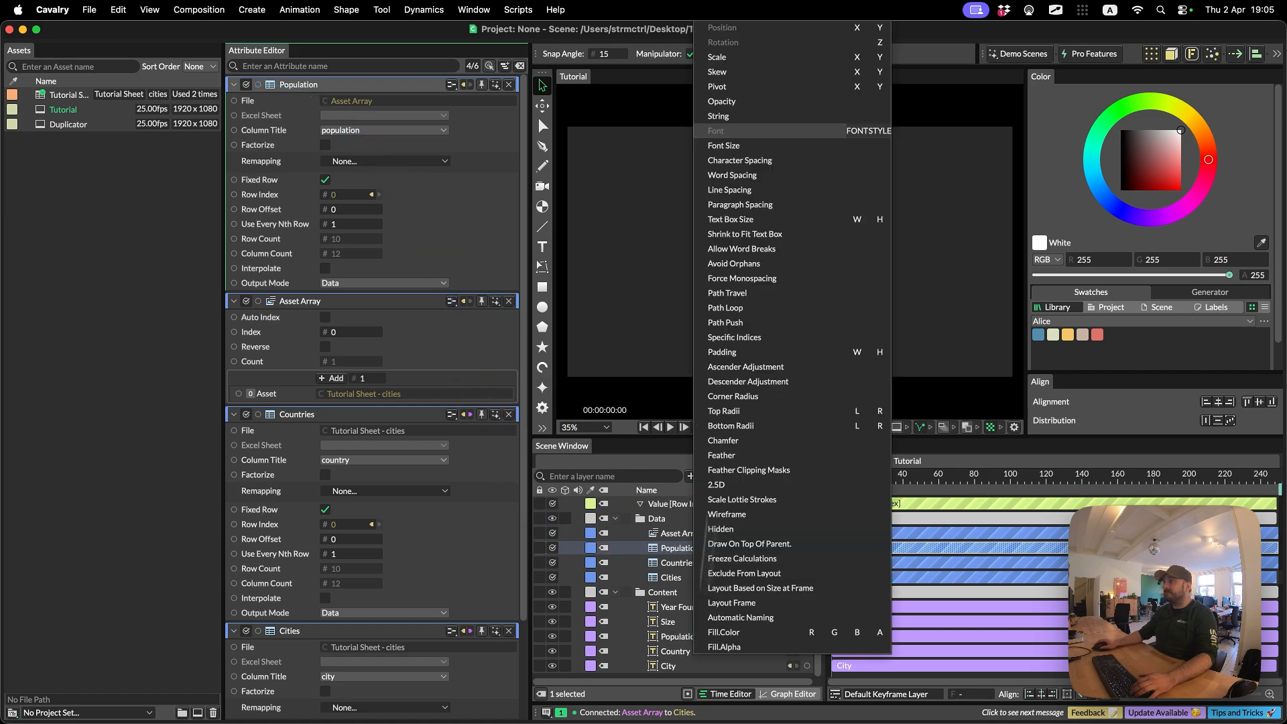
pyautogui.click(738, 128)
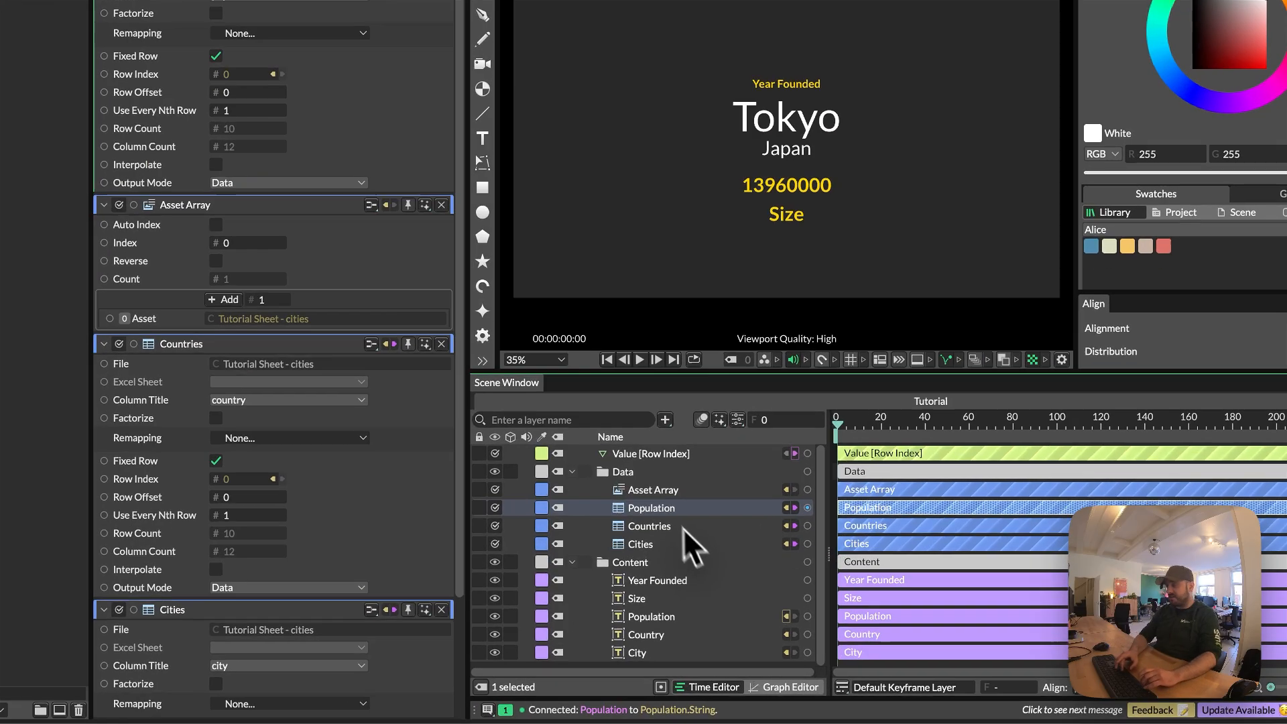
# Add a String Generator utility to the Data group and nest it under the Population spreadsheet layer
pyautogui.press('super+period')
pyautogui.write('string')
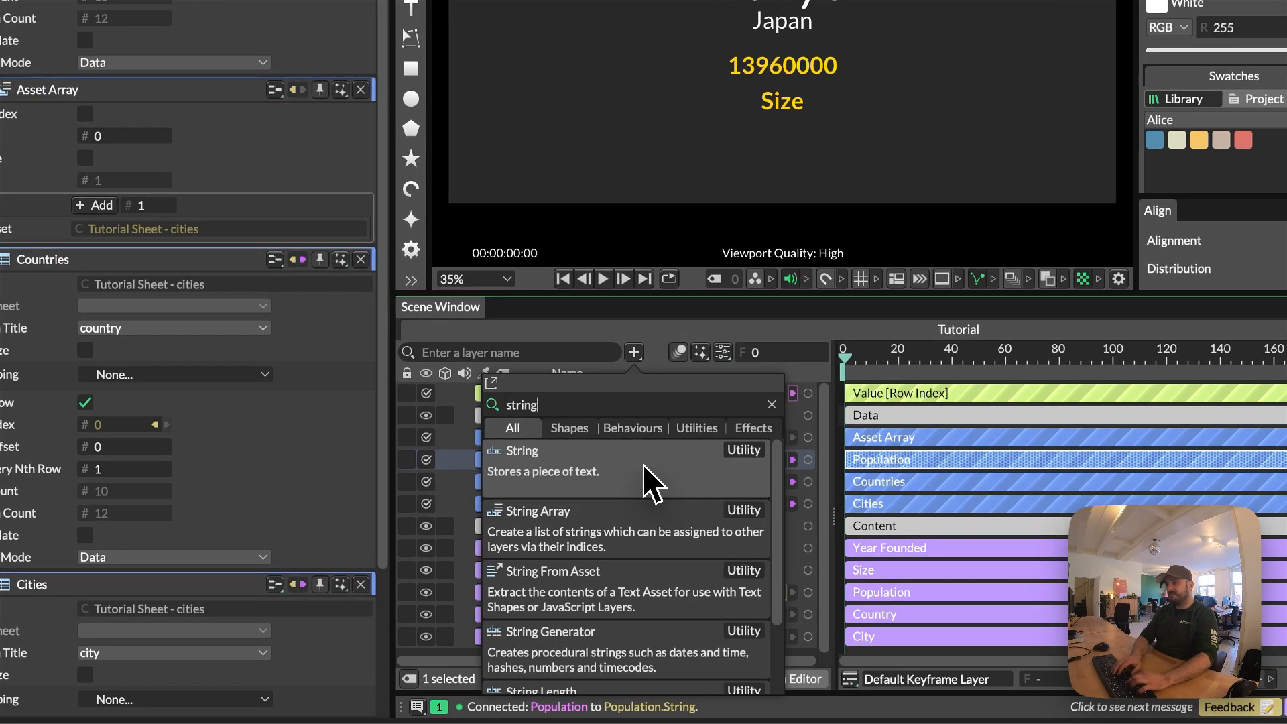
pyautogui.press('Down')
pyautogui.press('Down')
pyautogui.press('Down')
pyautogui.press('Return')
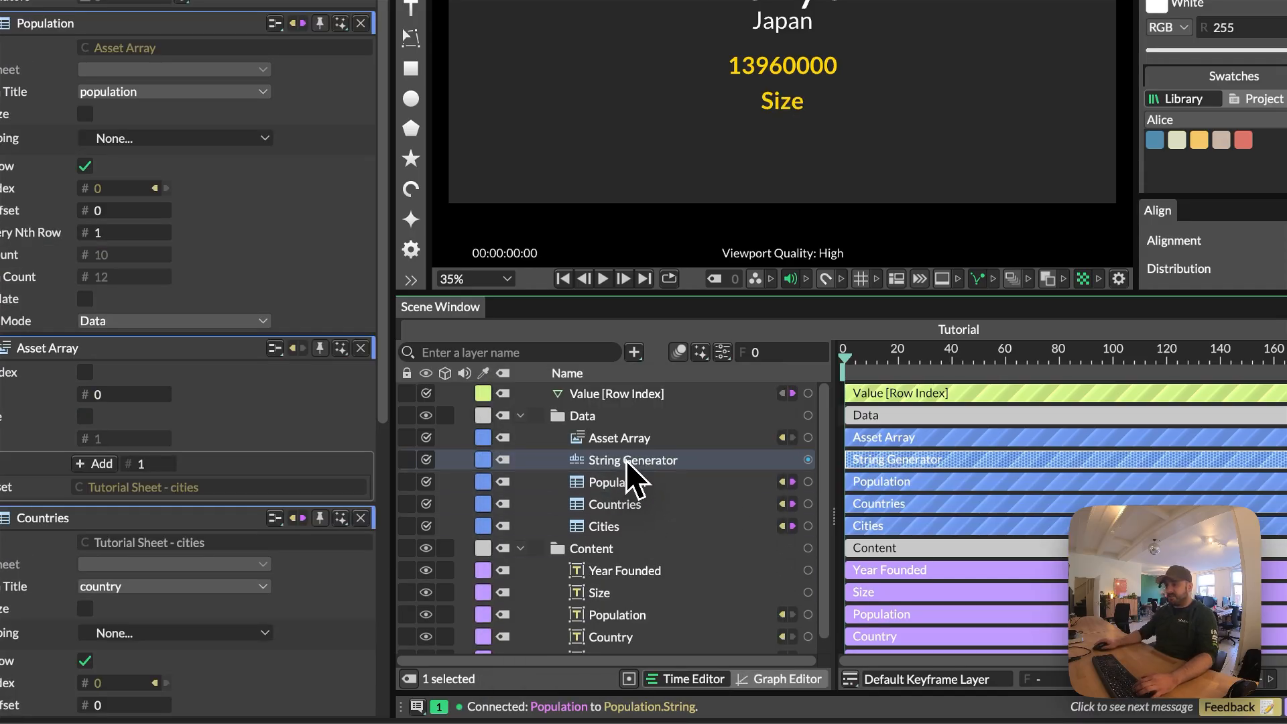
pyautogui.moveTo(626, 460); pyautogui.dragTo(643, 485)
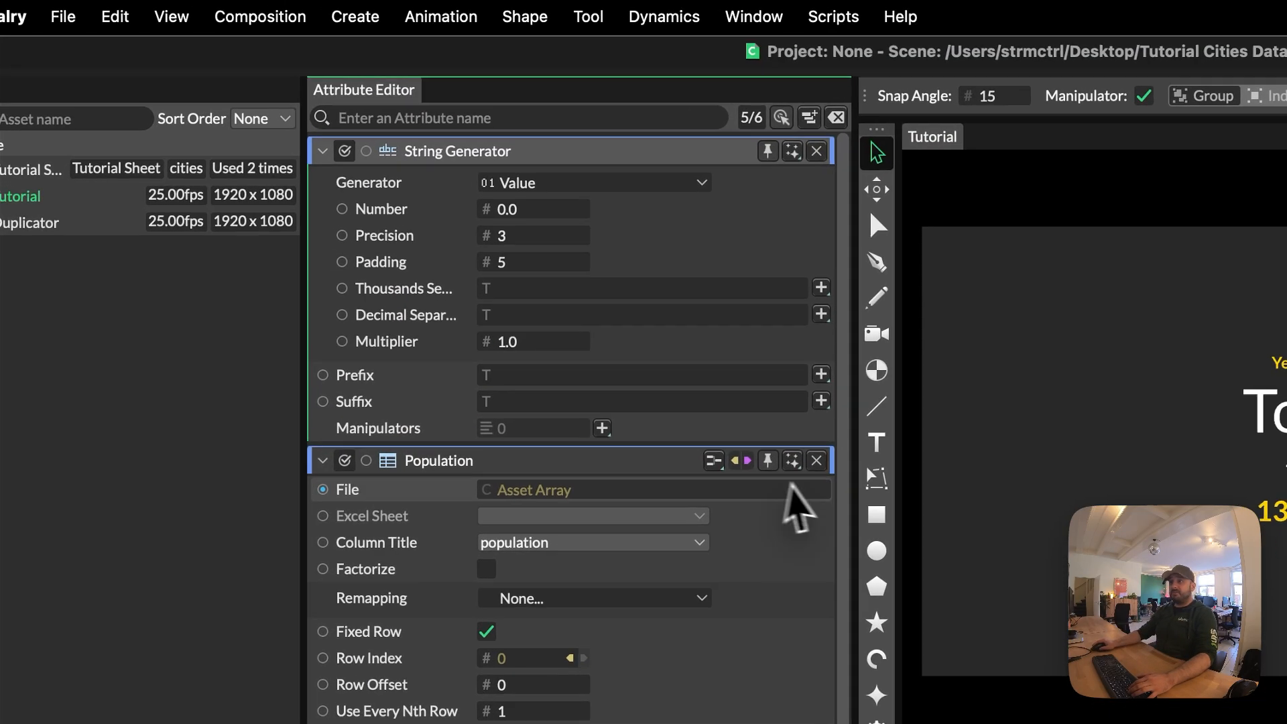
# Clear the other layers from the Attribute Editor, leaving only the String Generator, and keep its Generator set to Value
pyautogui.click(817, 460)
pyautogui.click(816, 460)
pyautogui.click(817, 461)
pyautogui.click(817, 461)
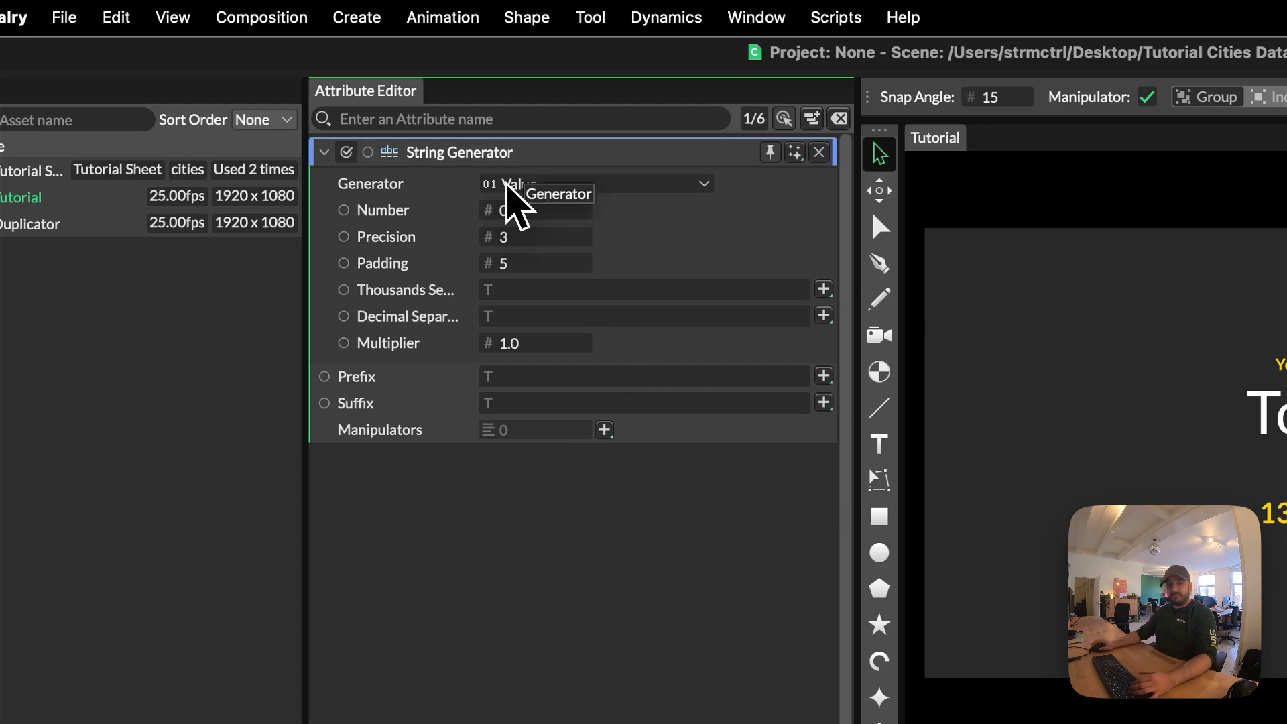
pyautogui.click(582, 193)
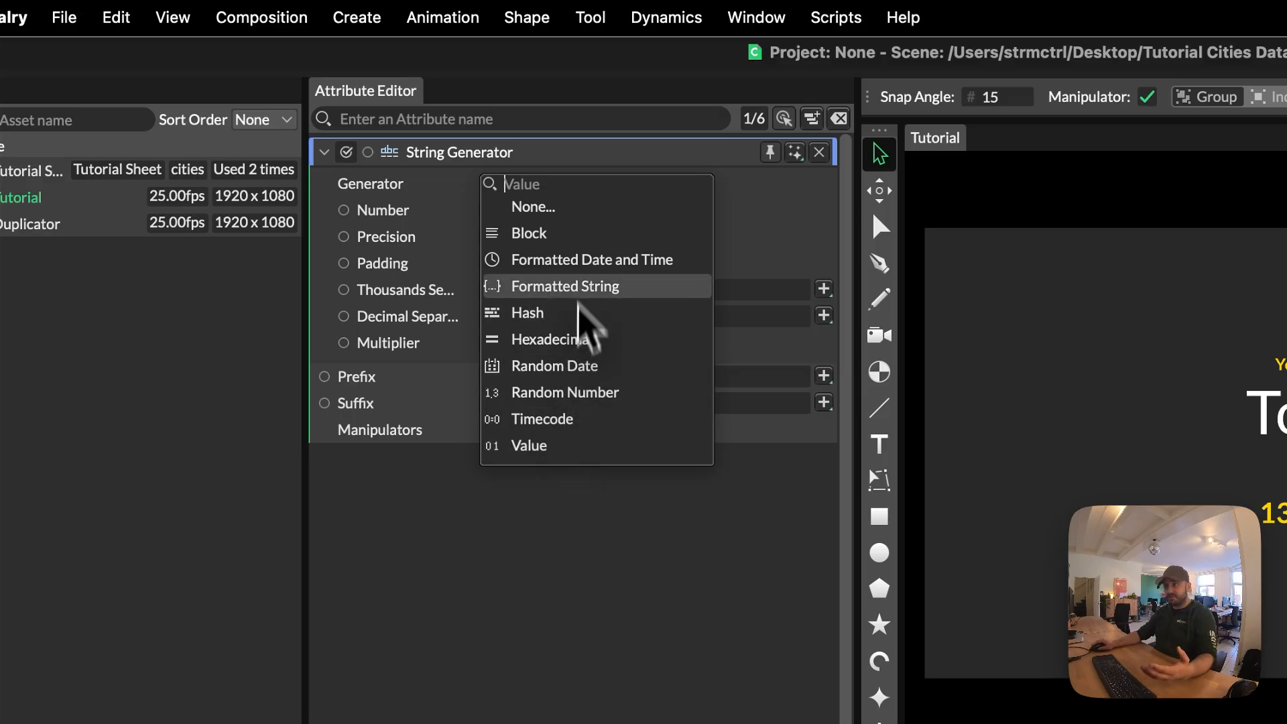
pyautogui.click(568, 448)
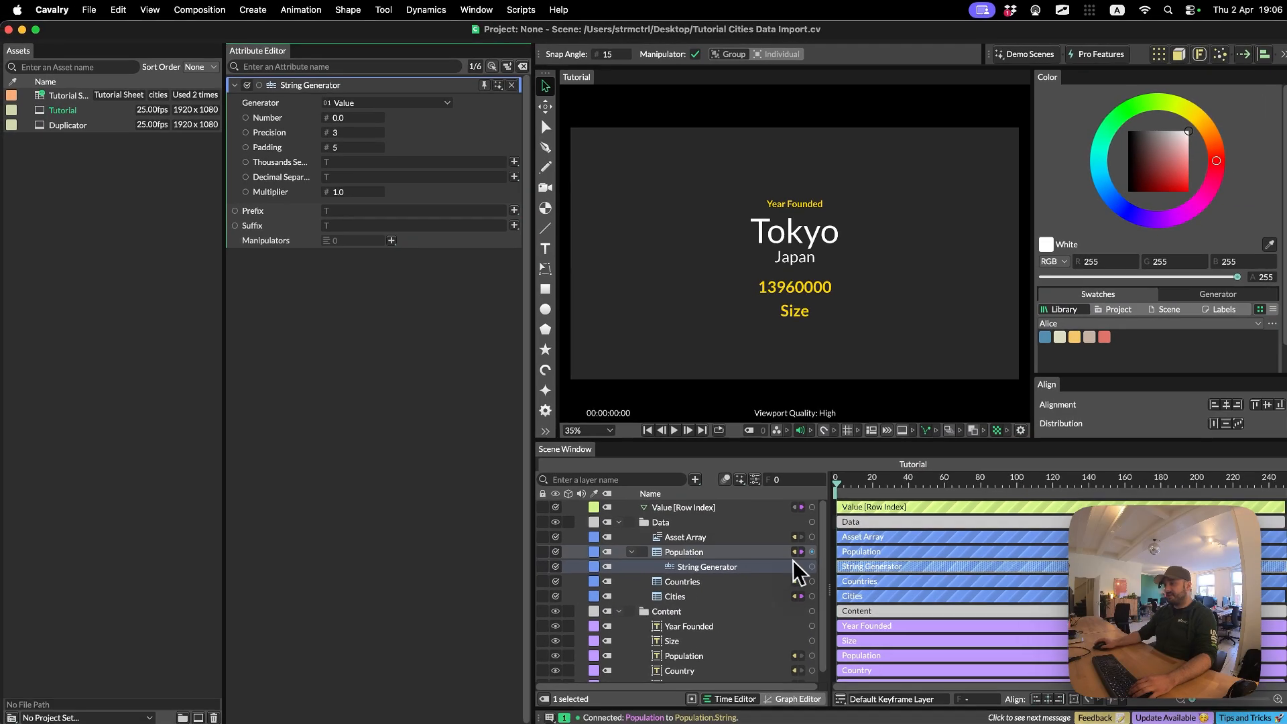
# Connect the Population spreadsheet to the String Generator's Number, and the generator to the Population text layer's String, replacing the existing connection
pyautogui.moveTo(812, 552); pyautogui.dragTo(348, 118)
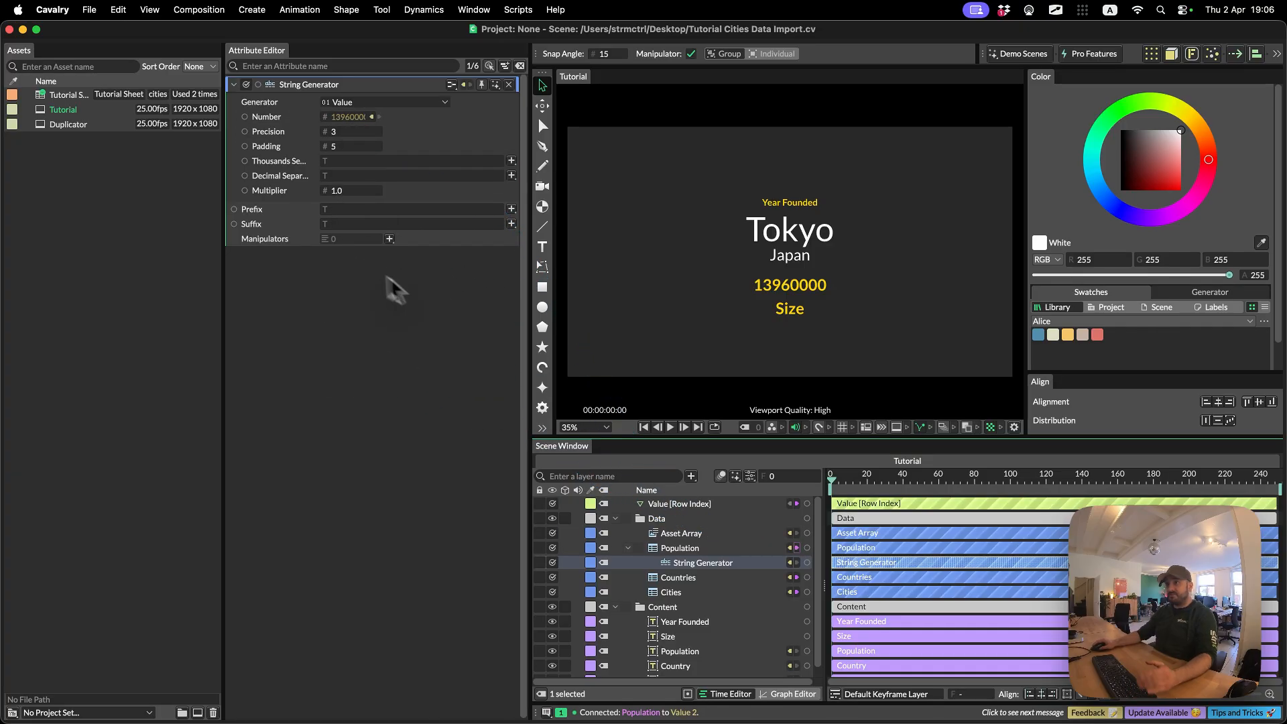
pyautogui.click(680, 652)
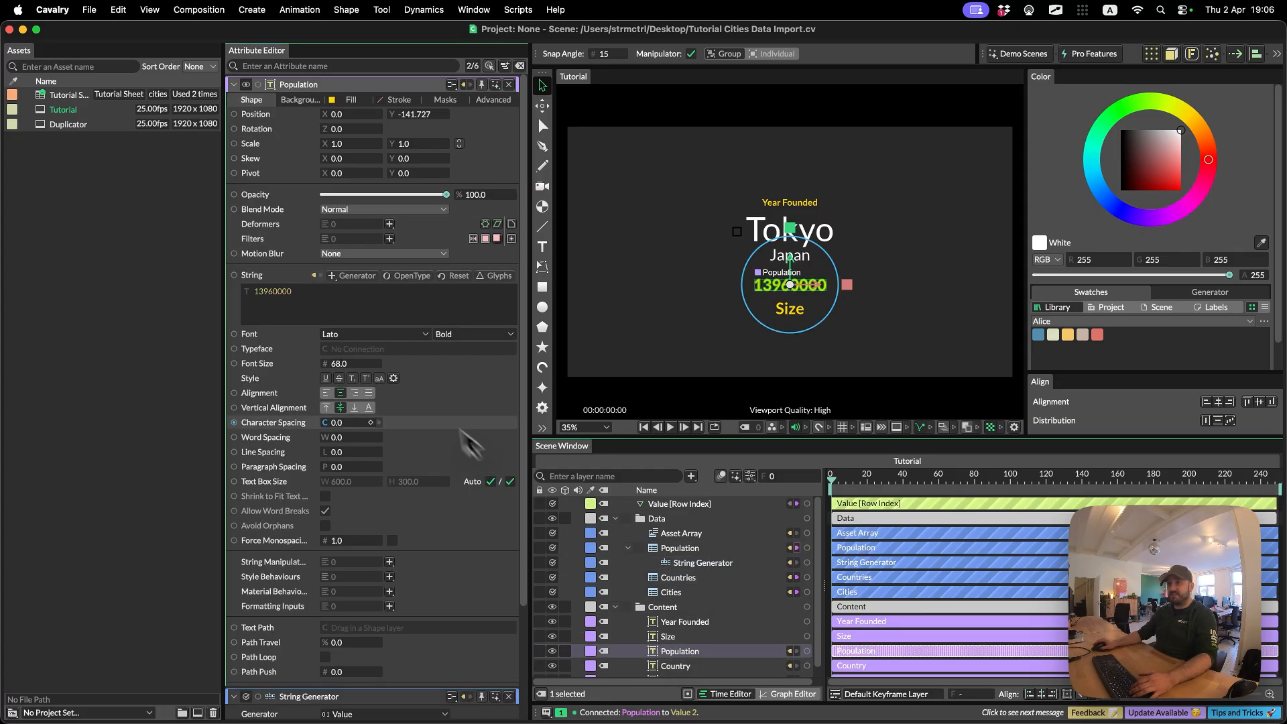
pyautogui.click(258, 697)
pyautogui.moveTo(418, 602); pyautogui.dragTo(301, 295)
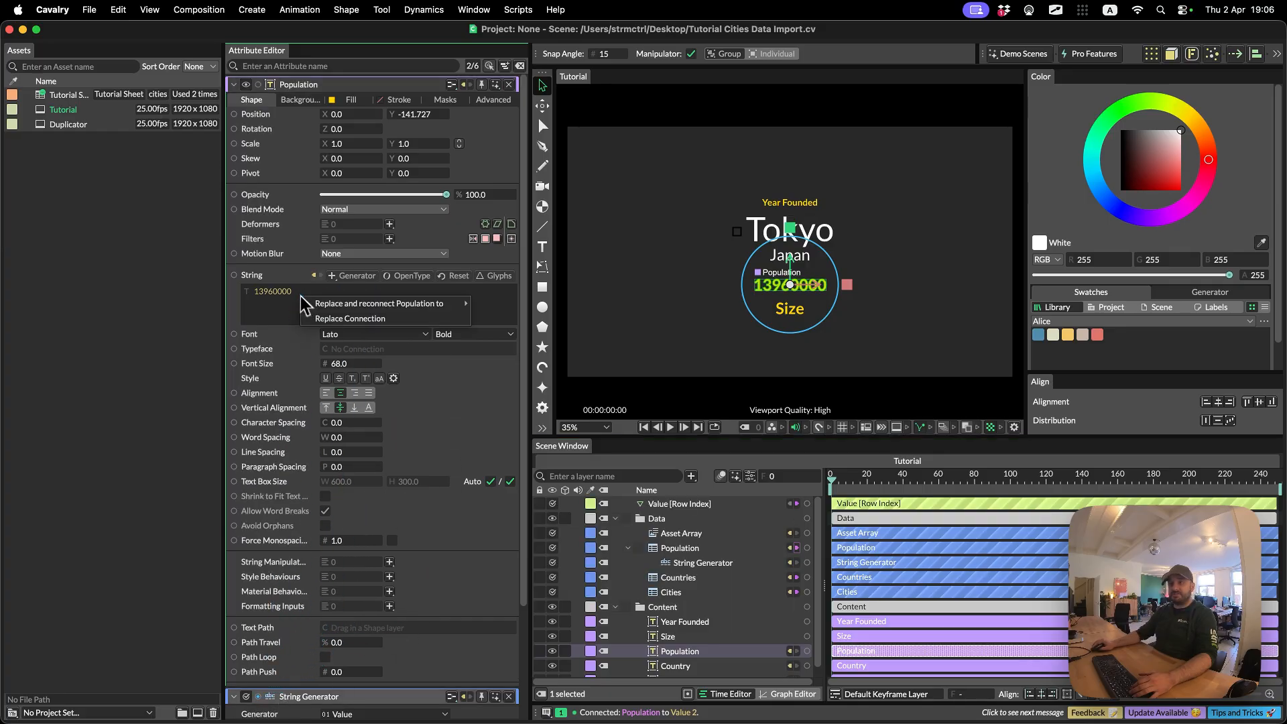
pyautogui.click(365, 321)
pyautogui.click(793, 401)
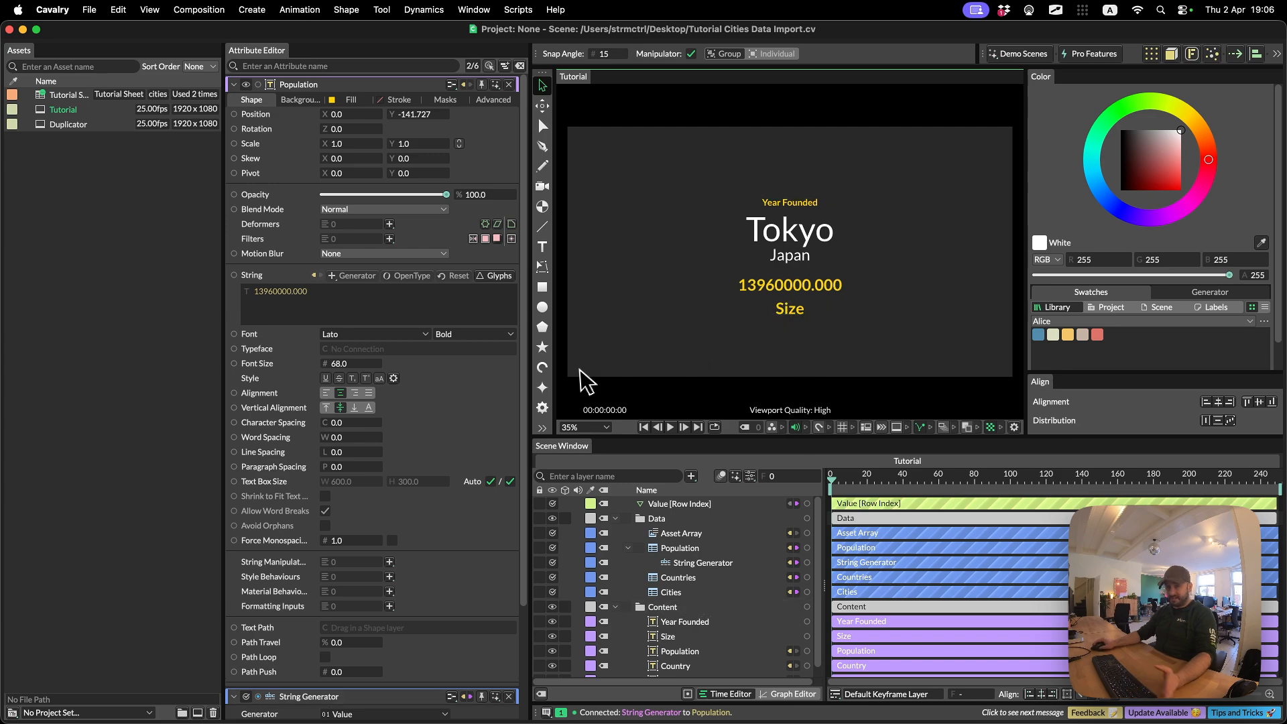
# Set the String Generator's Precision to 0, Padding to 1 and Thousands Separator to a period
pyautogui.click(700, 563)
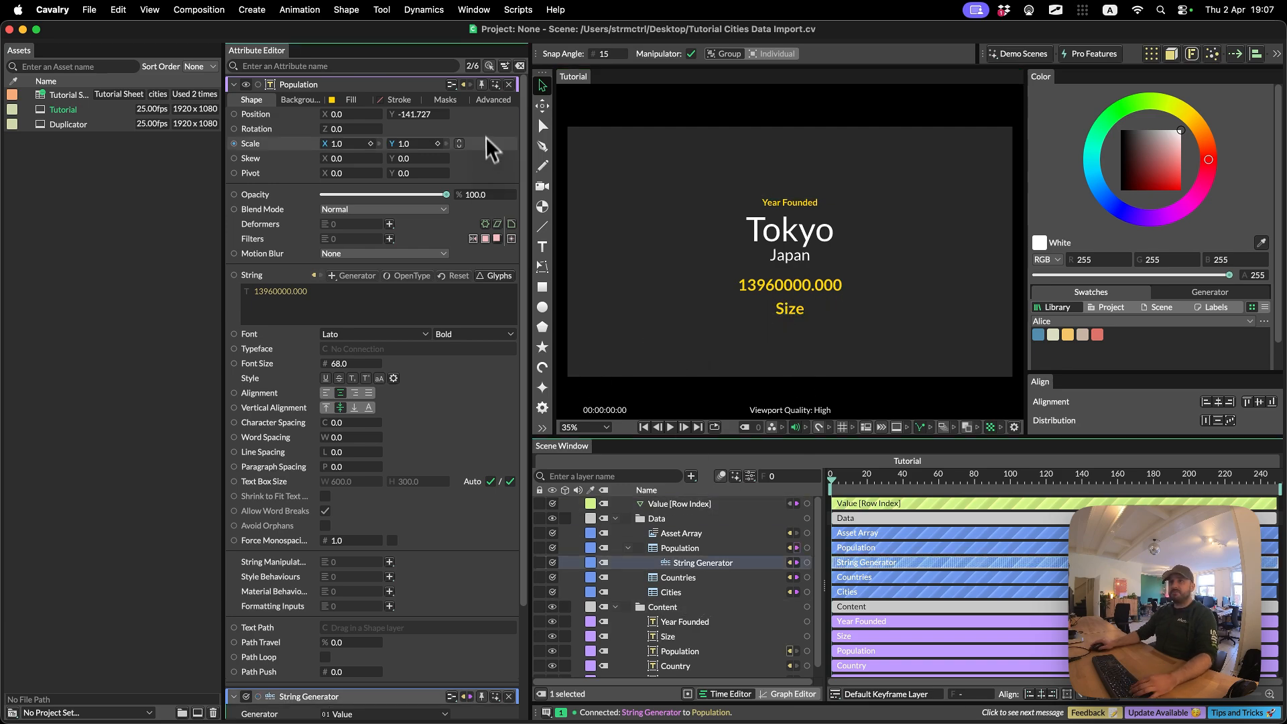
pyautogui.click(510, 86)
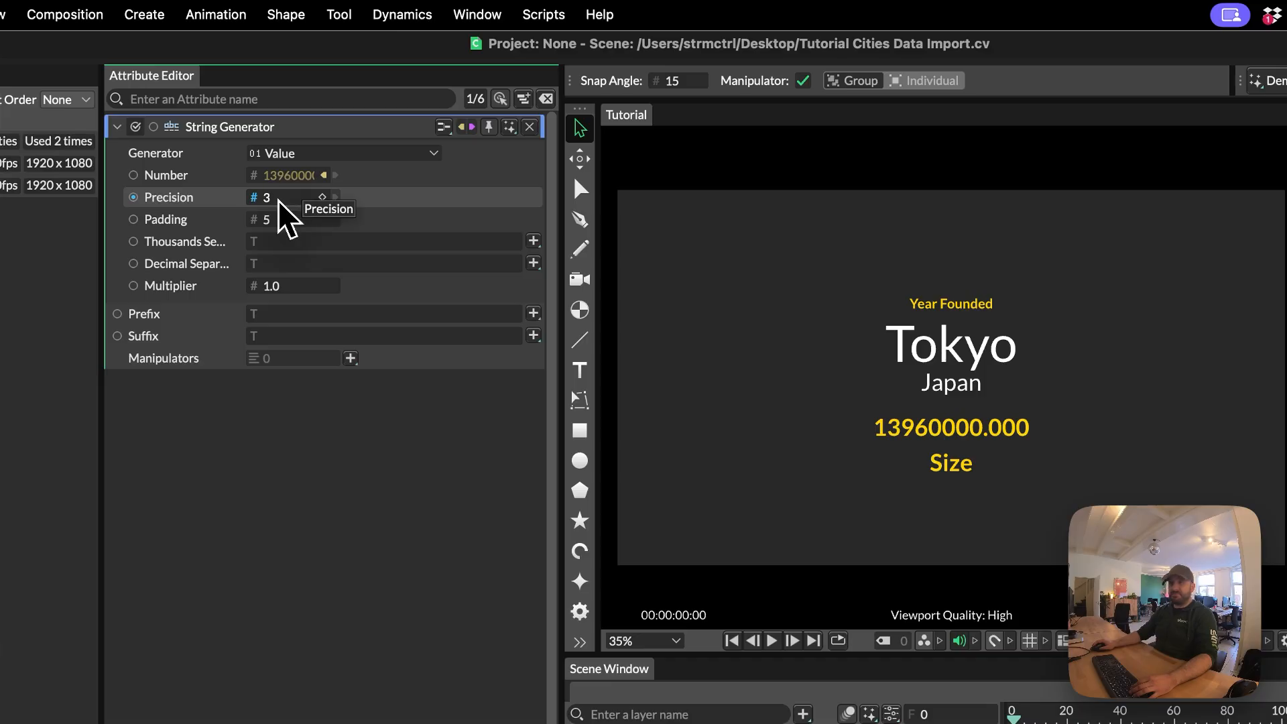
pyautogui.moveTo(278, 200); pyautogui.dragTo(276, 201)
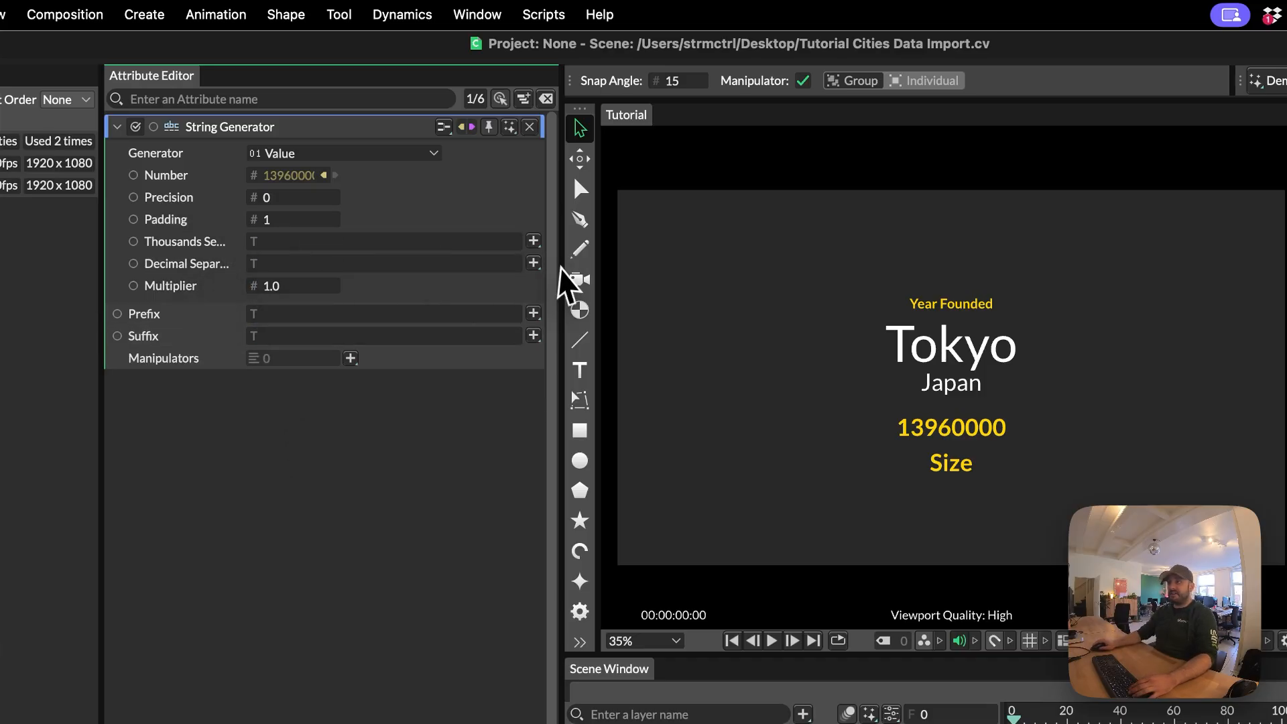
pyautogui.moveTo(562, 267); pyautogui.dragTo(675, 269)
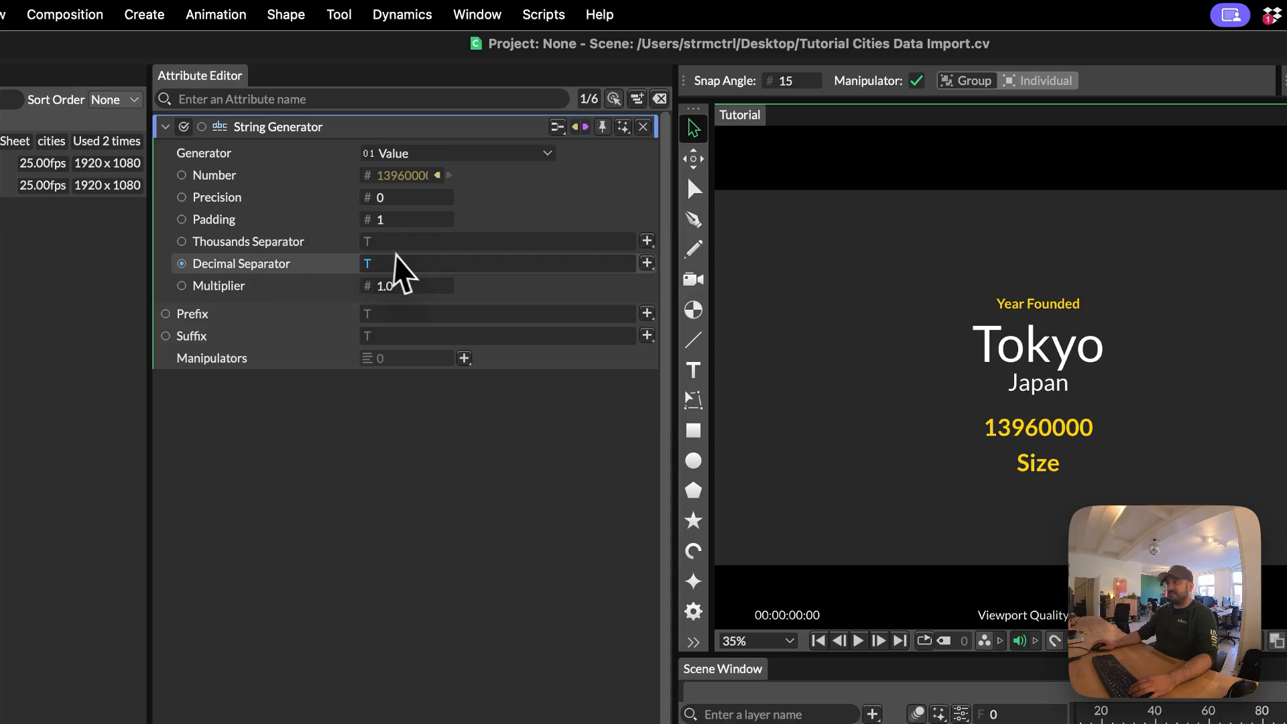
pyautogui.click(401, 241)
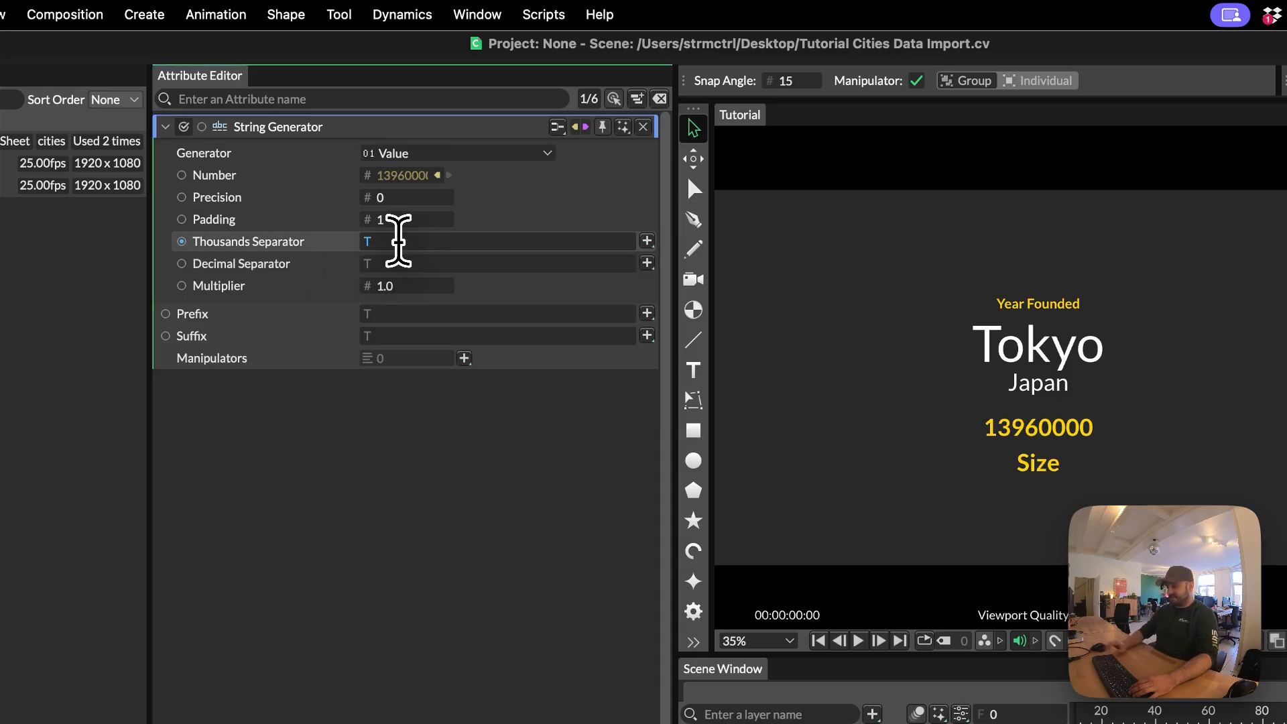
pyautogui.write('.')
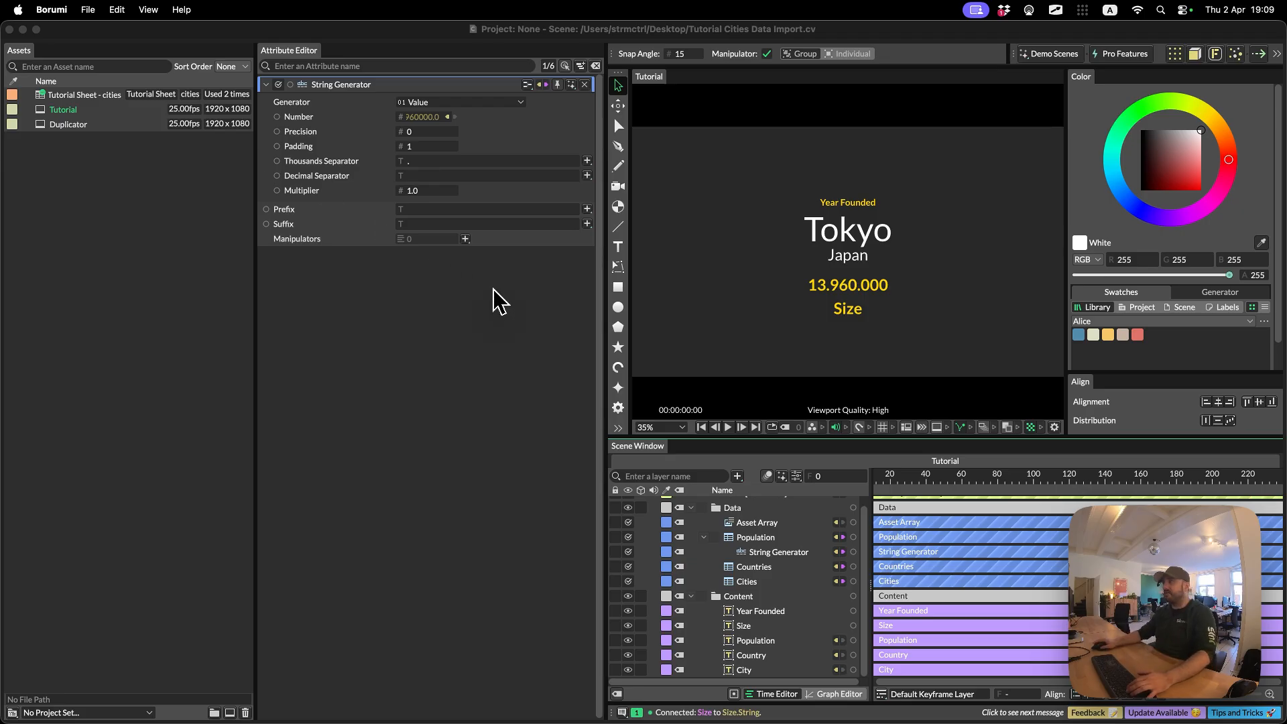
# Duplicate the Population spreadsheet layer together with its nested String Generator and rename the copied spreadsheet as Size
pyautogui.click(777, 569)
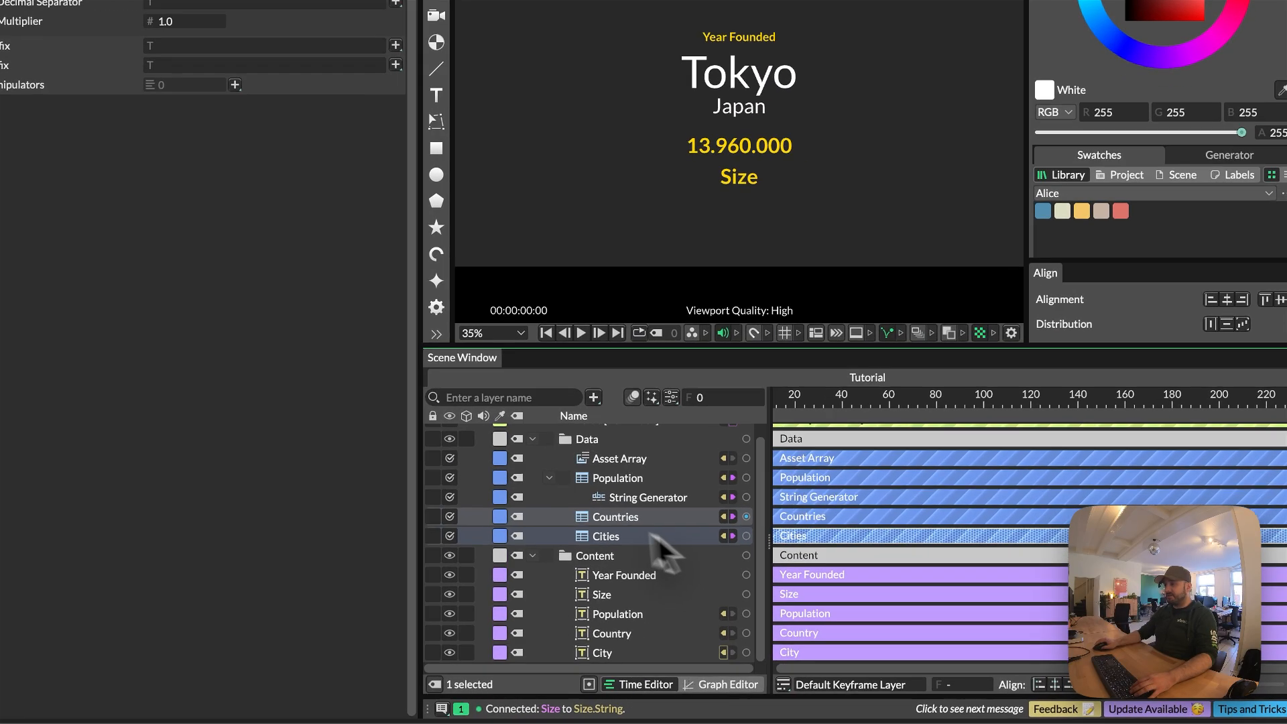
pyautogui.click(752, 537)
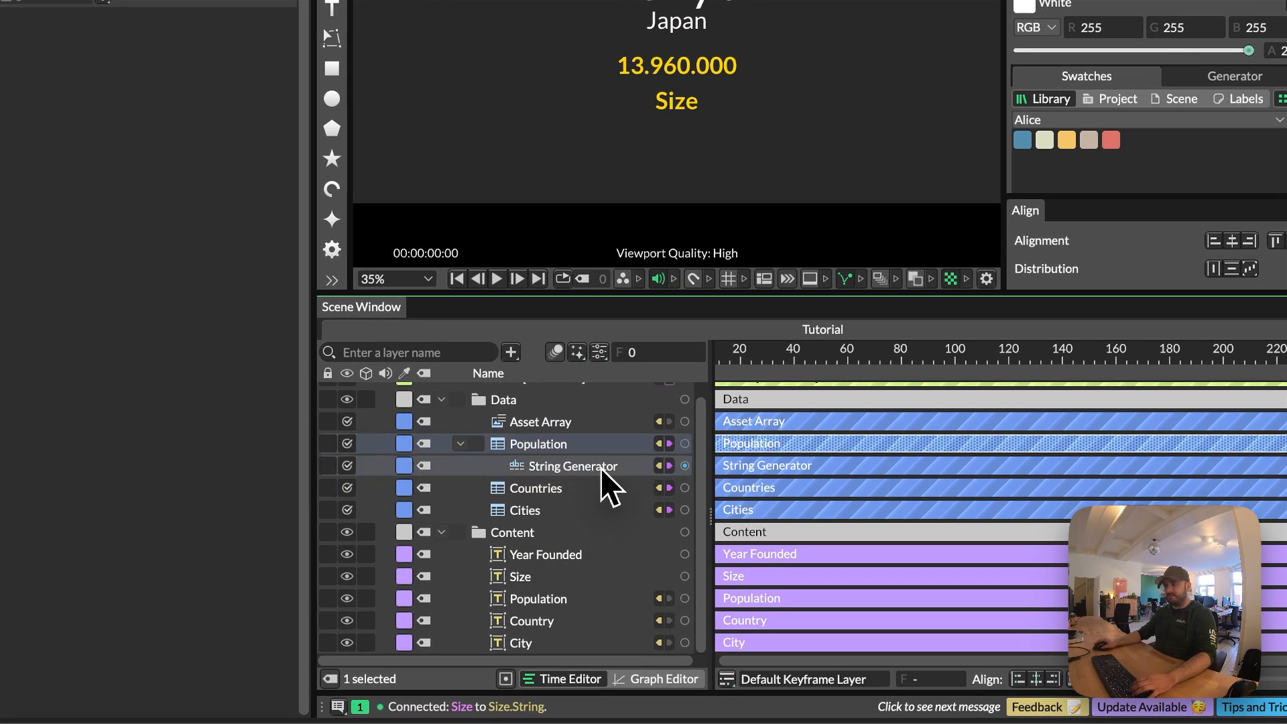
pyautogui.hotkey('ctrl', 'd')
pyautogui.doubleClick(574, 448)
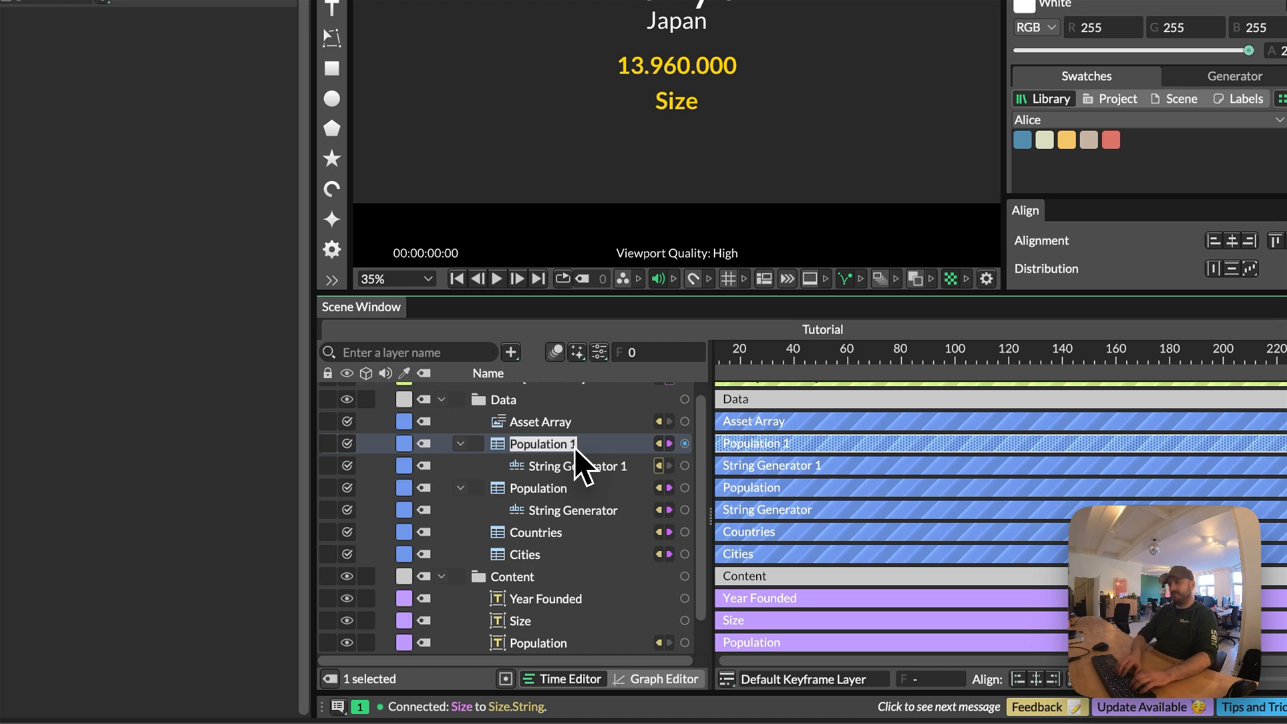
pyautogui.write('Size')
pyautogui.press('Return')
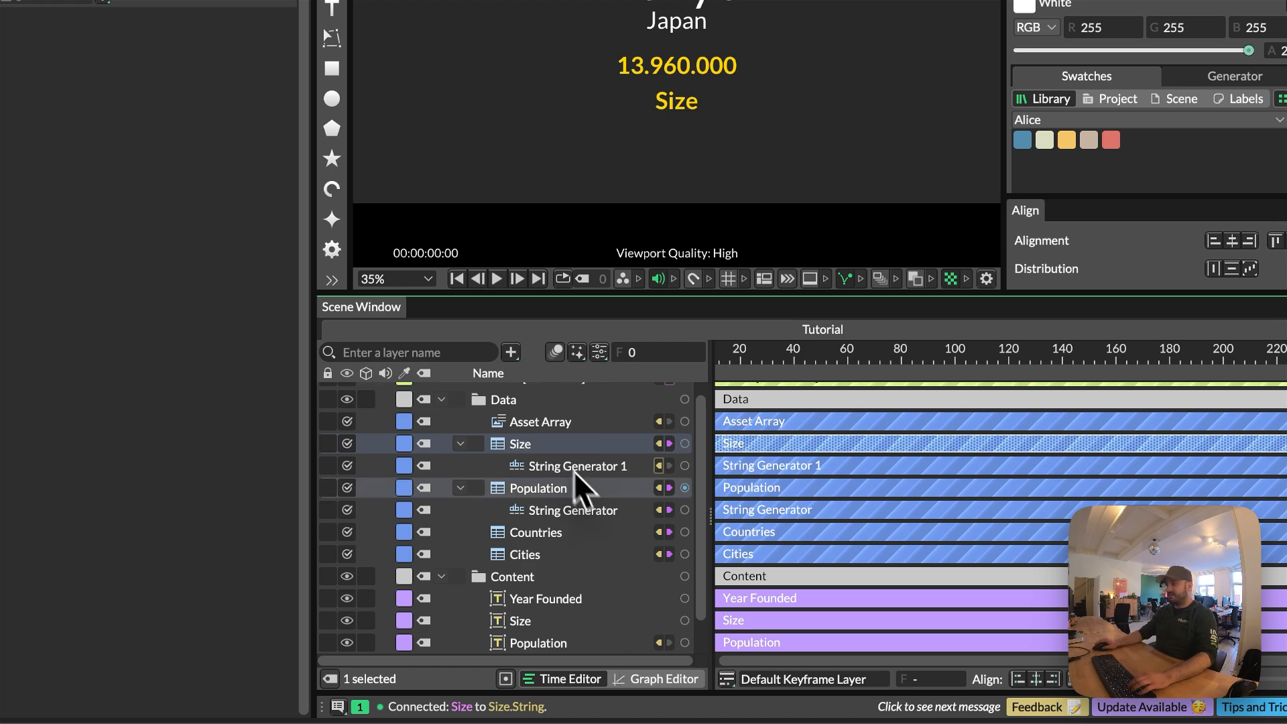
# Rename the nested generators as Population String Generator and Size String Generator to match their parent spreadsheets
pyautogui.click(572, 507)
pyautogui.doubleClick(572, 508)
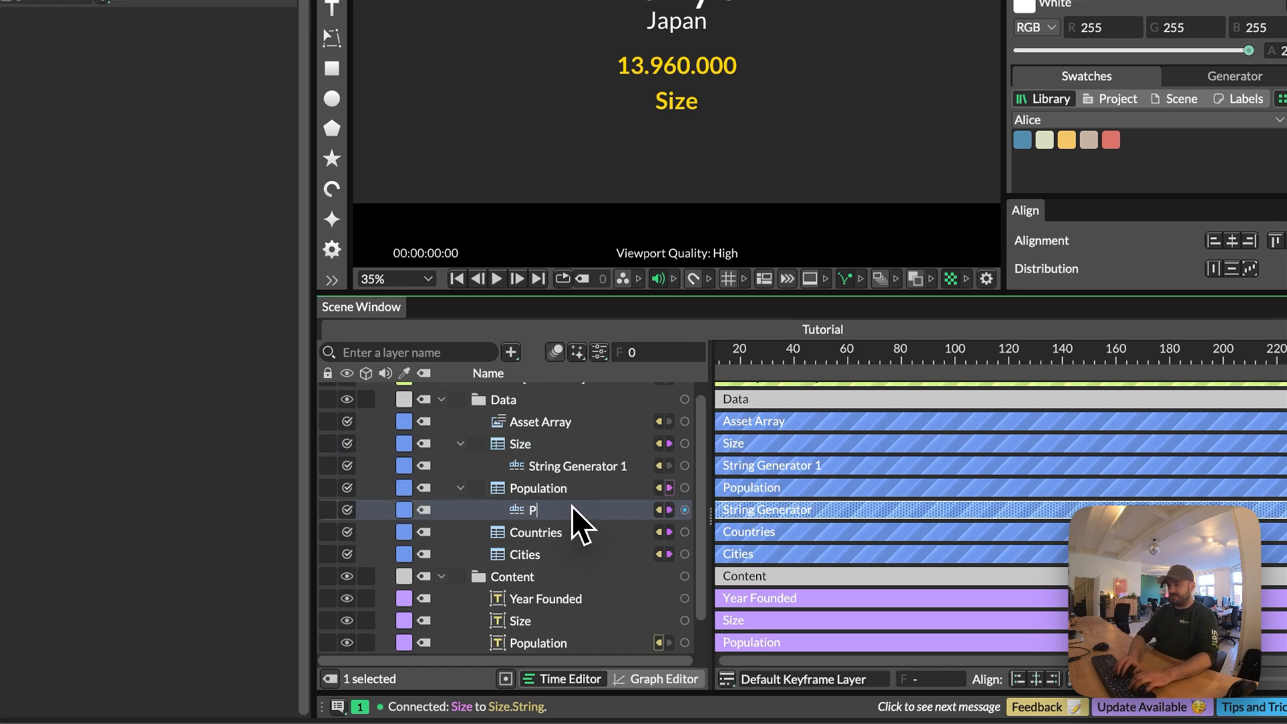
pyautogui.write('Population St')
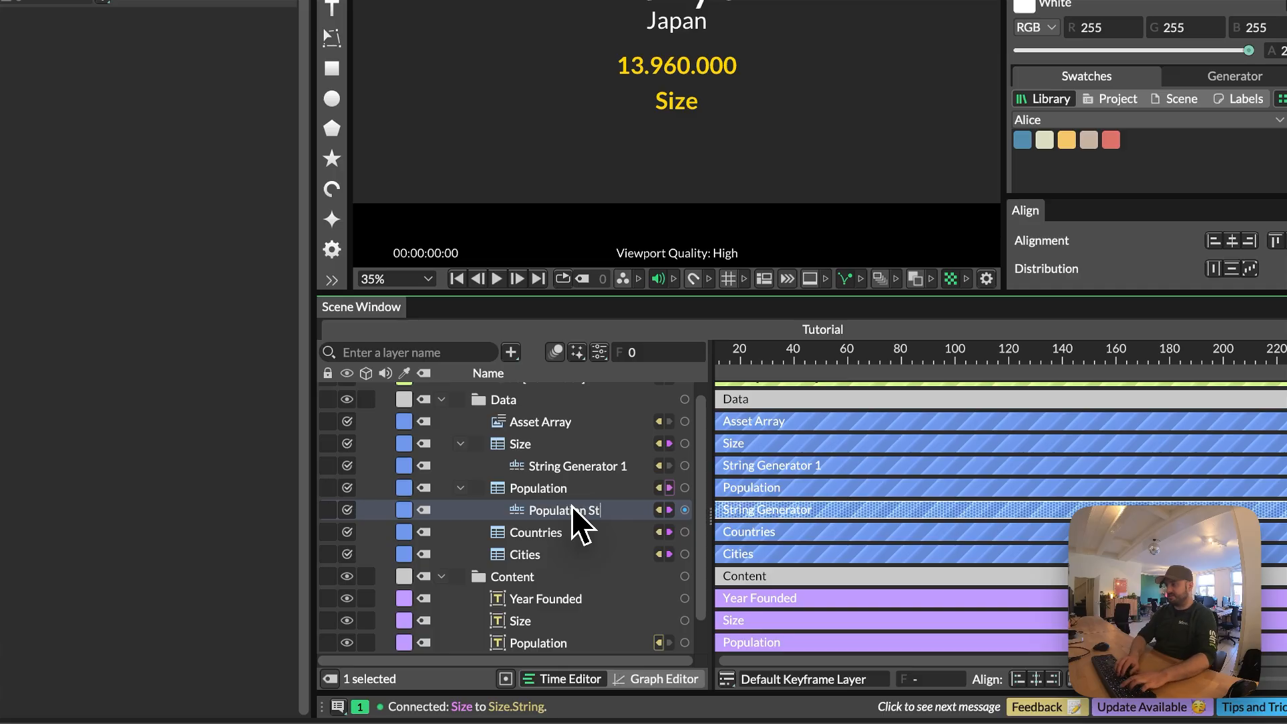
pyautogui.write('ring Generator')
pyautogui.press('Return')
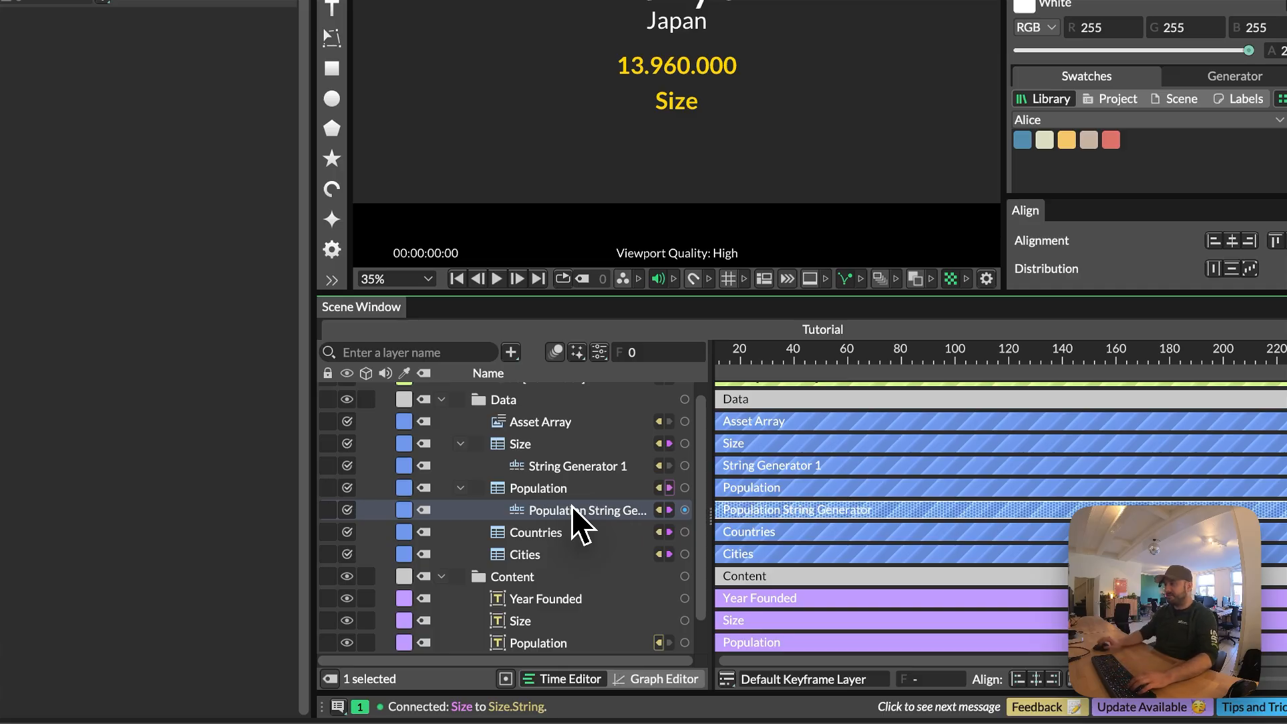
pyautogui.click(608, 469)
pyautogui.doubleClick(602, 472)
pyautogui.write('Size')
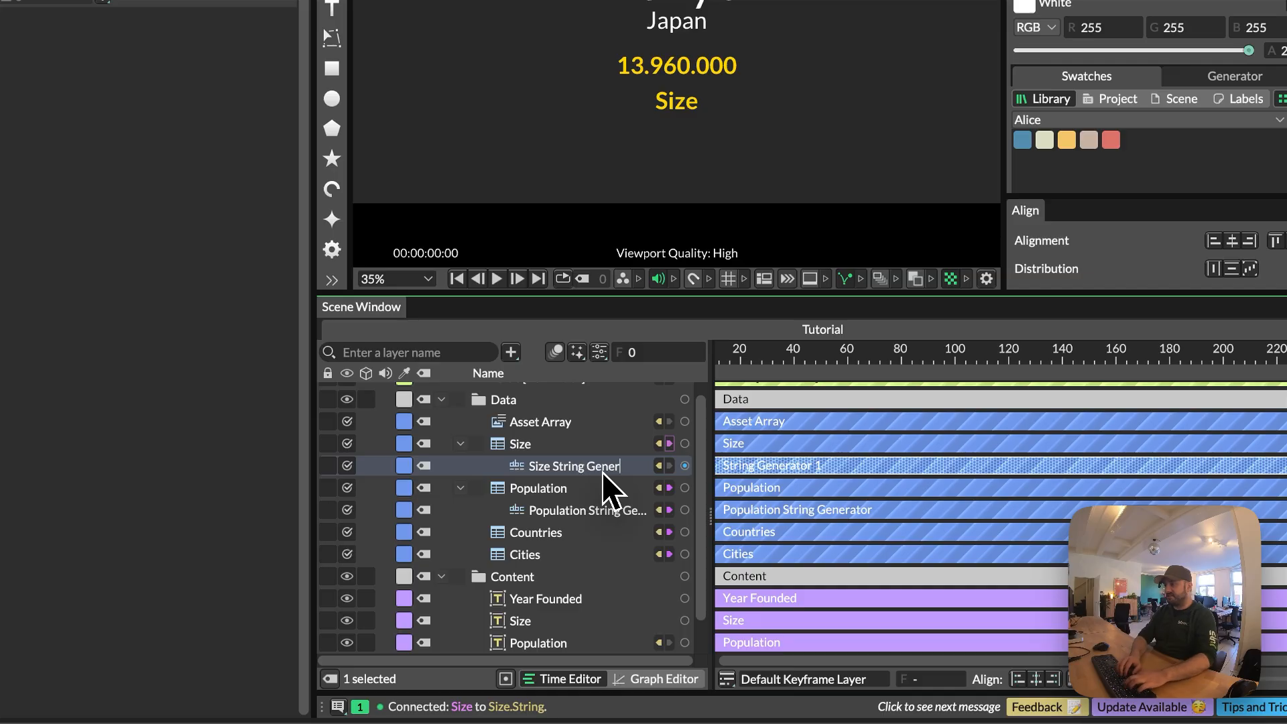
pyautogui.write(' String Generator')
pyautogui.press('Return')
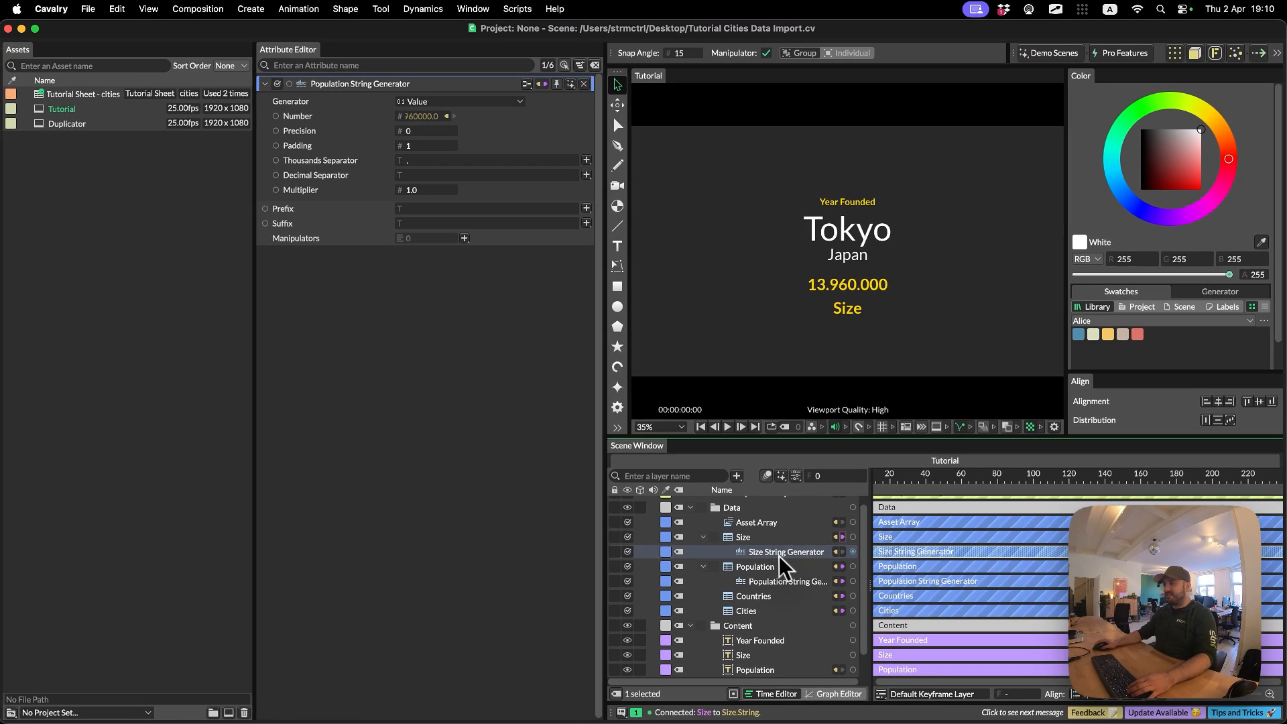
# Show the Size spreadsheet's attributes alongside its generator's and set its Column Title to area_km2
pyautogui.click(780, 554)
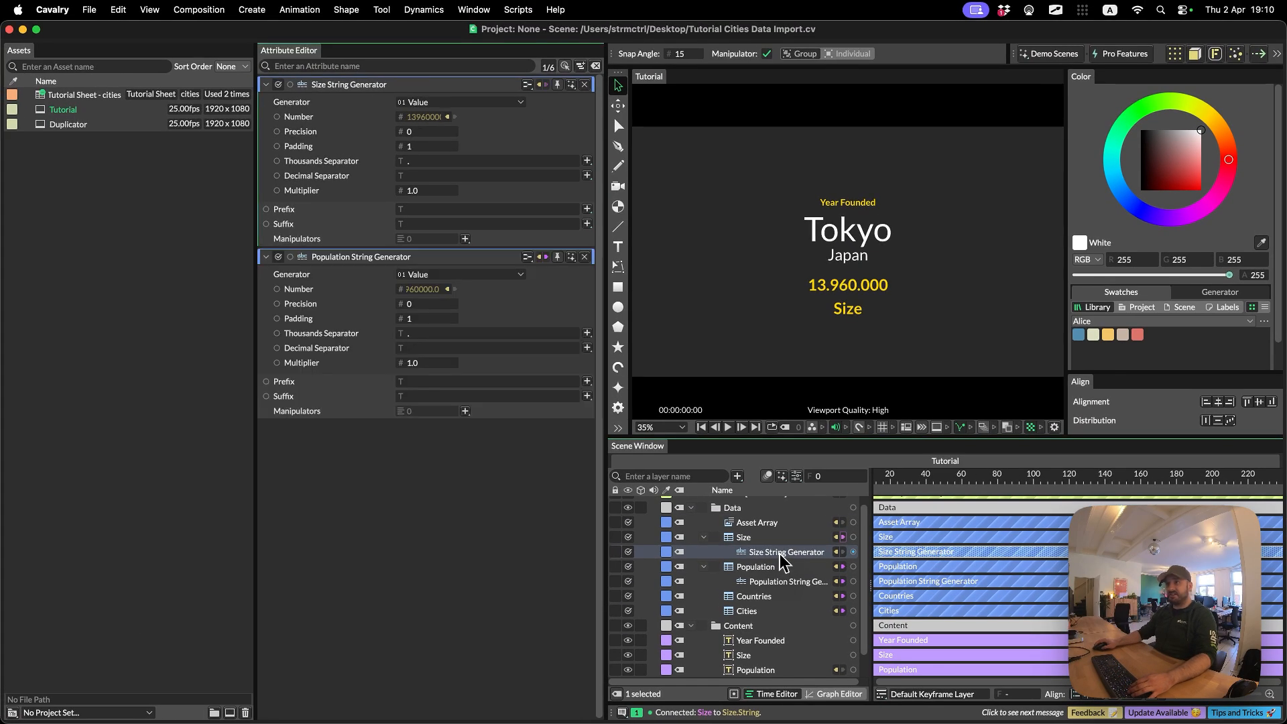
pyautogui.click(586, 258)
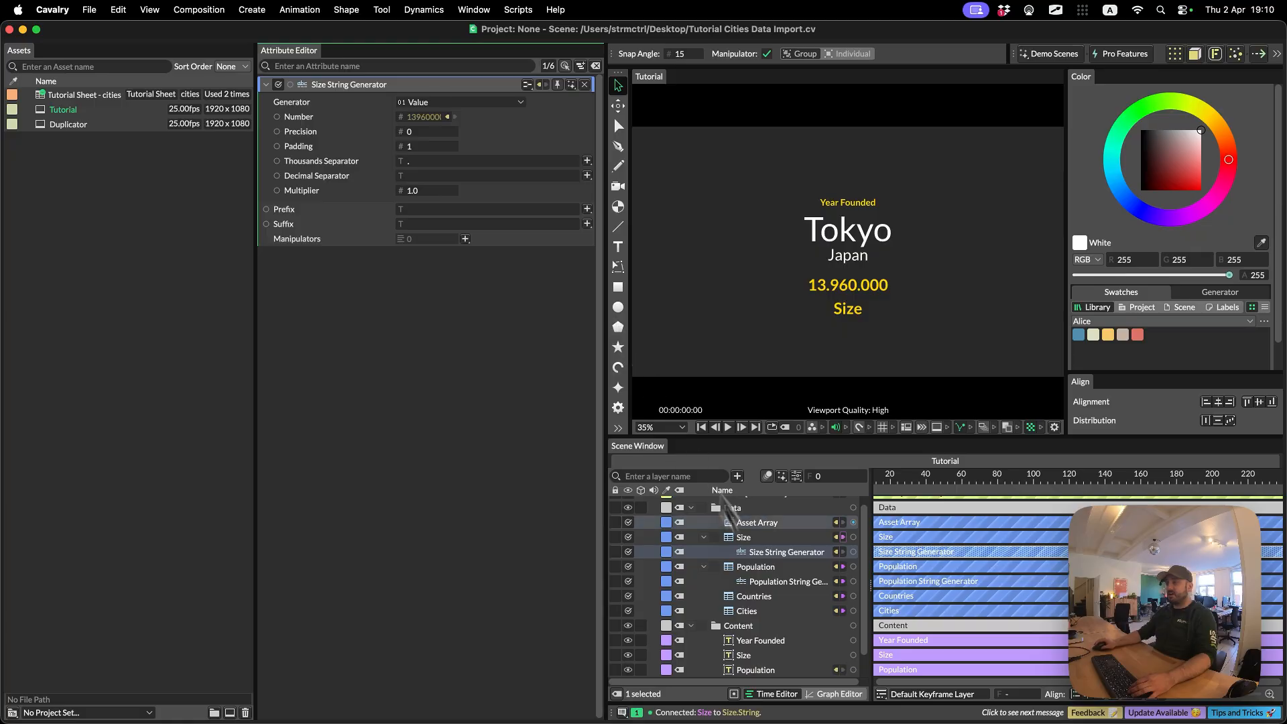
pyautogui.click(751, 536)
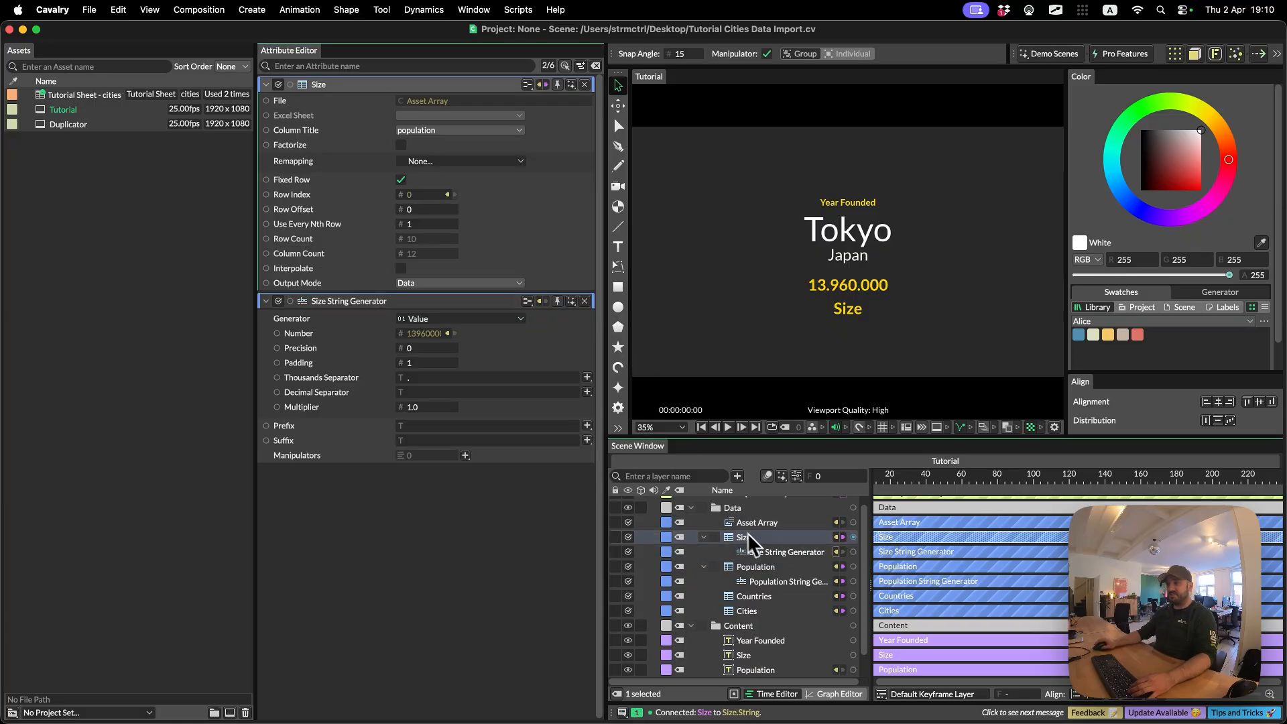
pyautogui.click(440, 130)
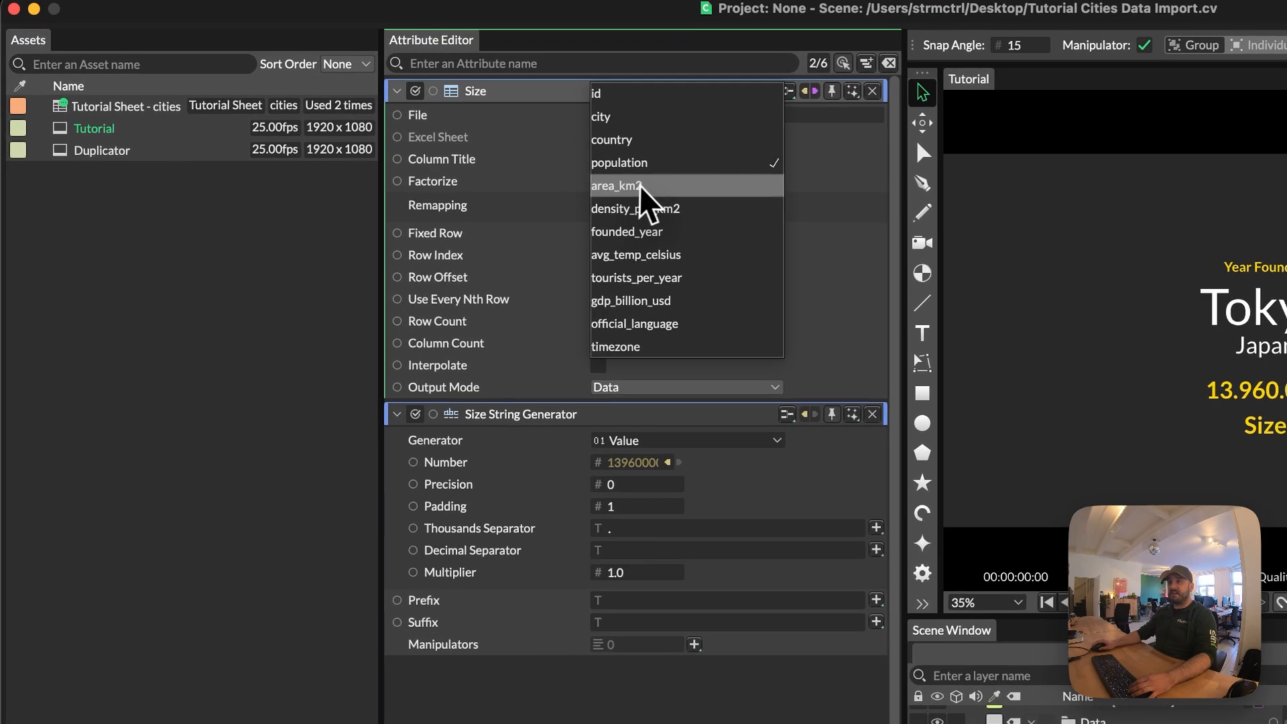
pyautogui.click(645, 188)
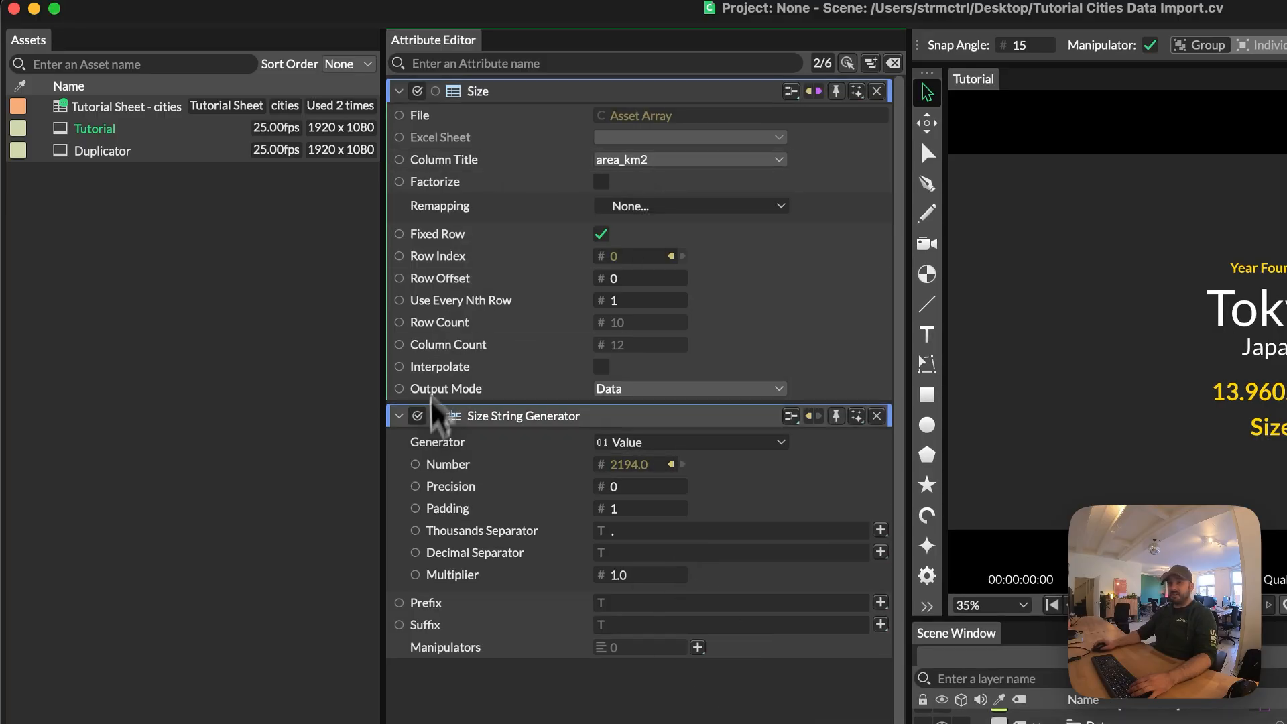
# Connect the Size String Generator to the Size text layer's String and set its Suffix to " km2" with a leading space
pyautogui.moveTo(435, 416); pyautogui.dragTo(749, 660)
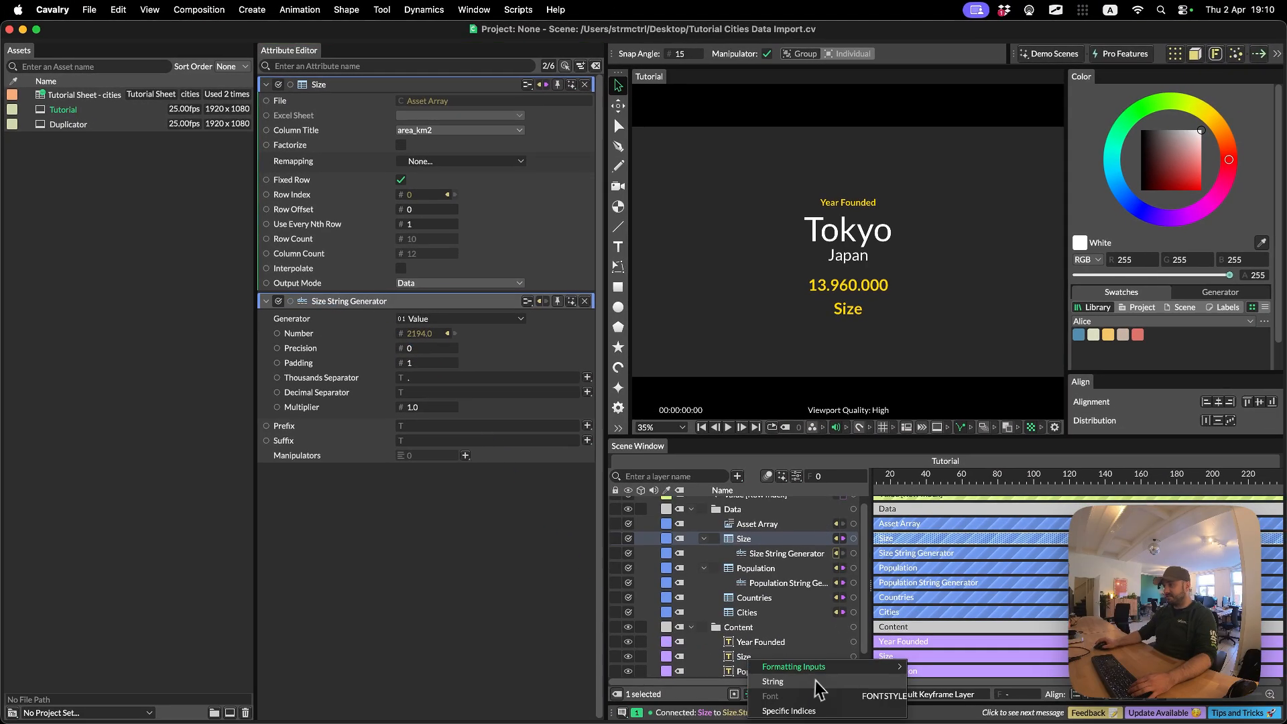
pyautogui.click(816, 681)
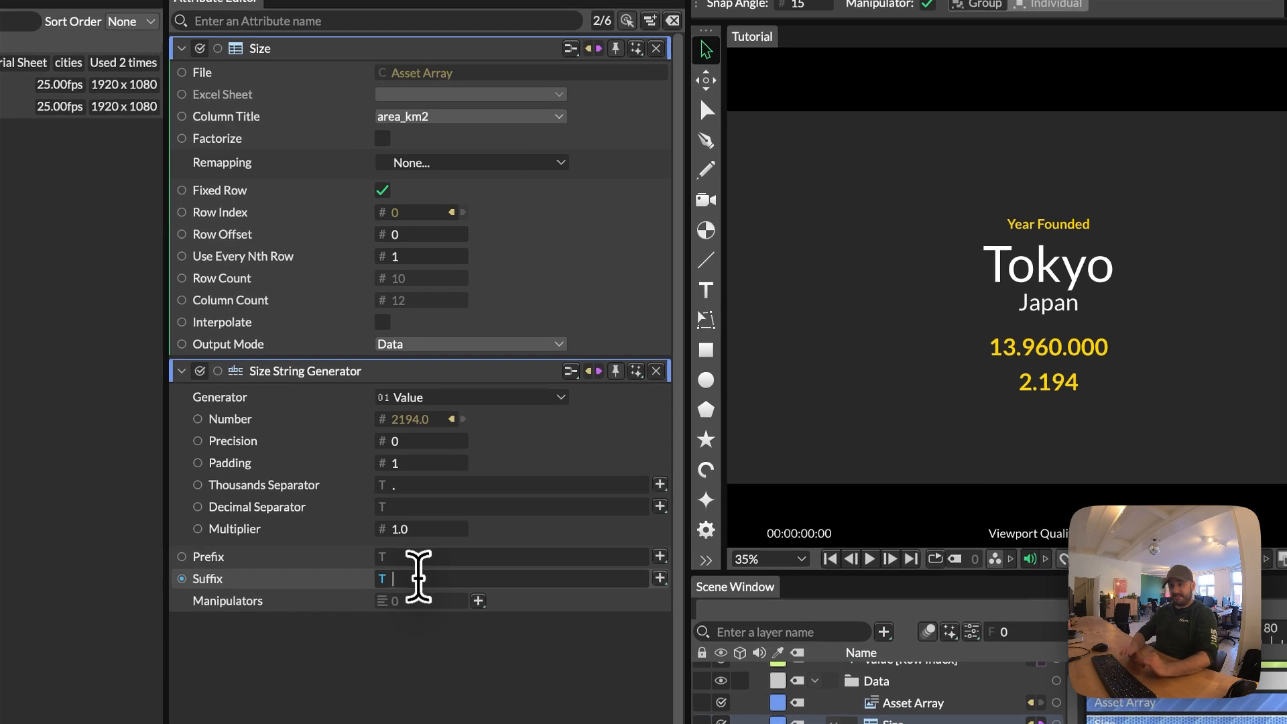
pyautogui.click(425, 439)
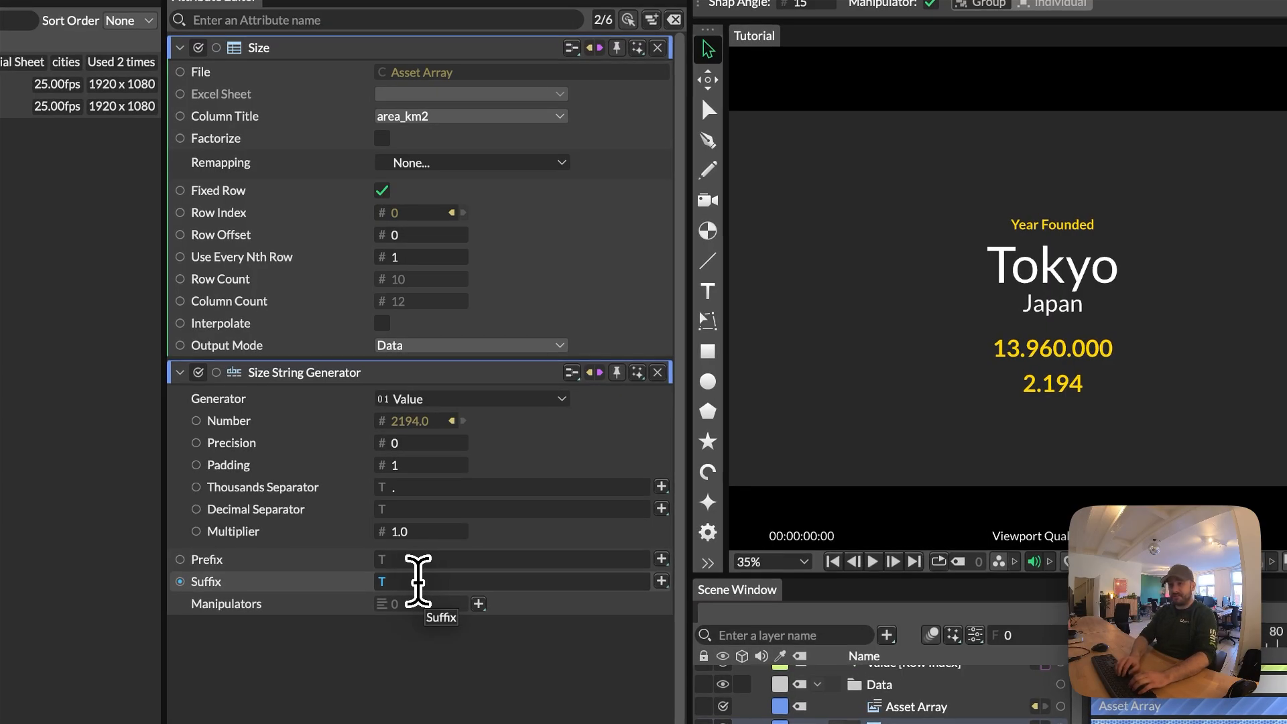
pyautogui.write('km2')
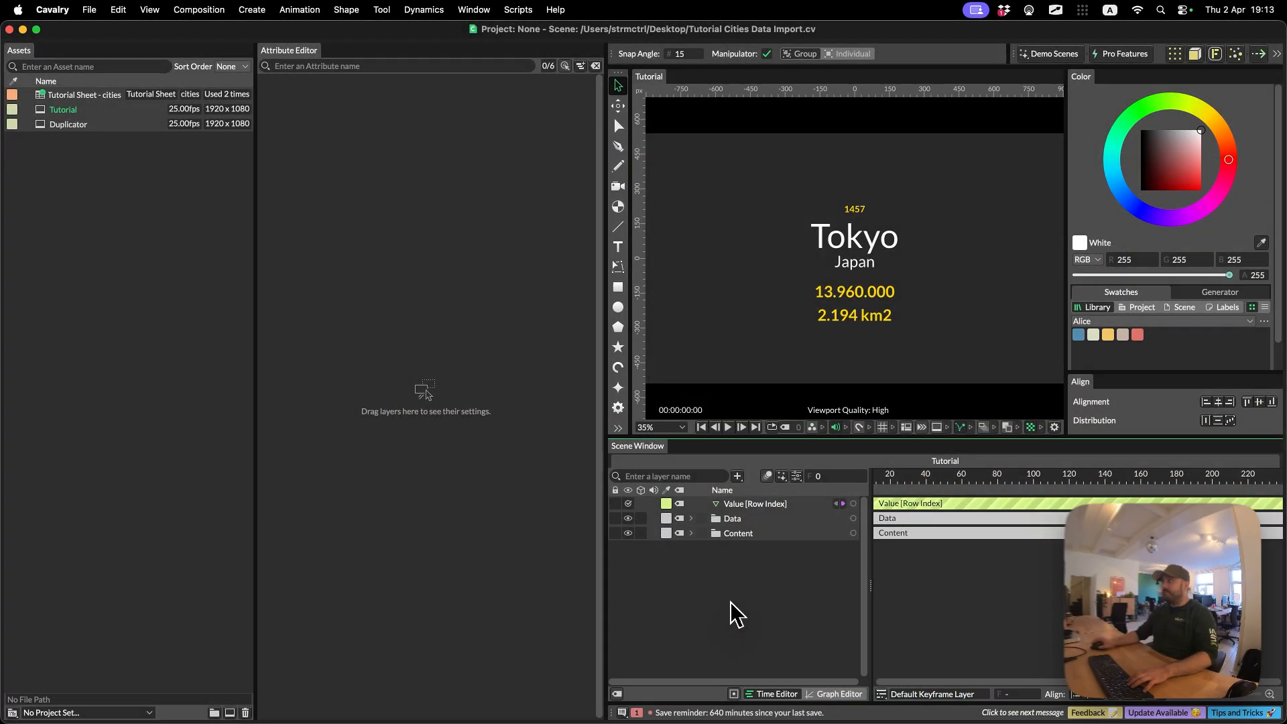
# Open the Render Manager, add the current Tutorial composition to the render queue and collapse its output settings
pyautogui.press('super+r')
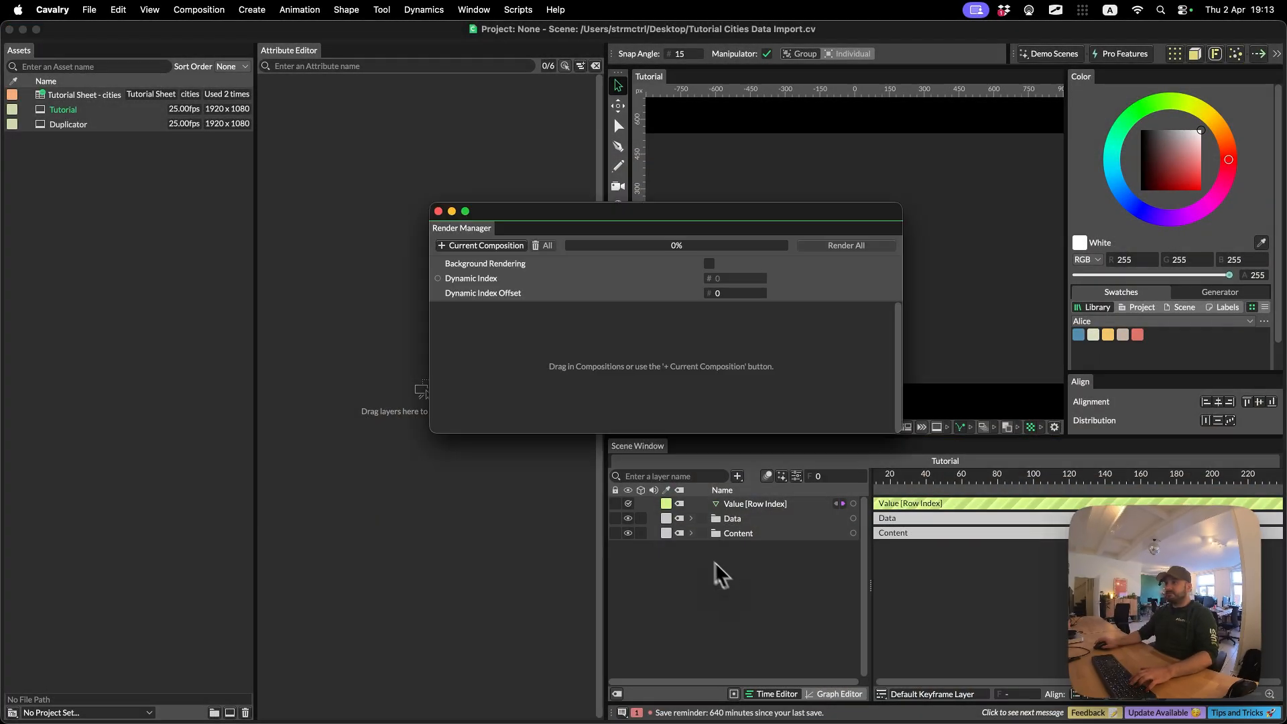
pyautogui.moveTo(590, 211); pyautogui.dragTo(550, 117)
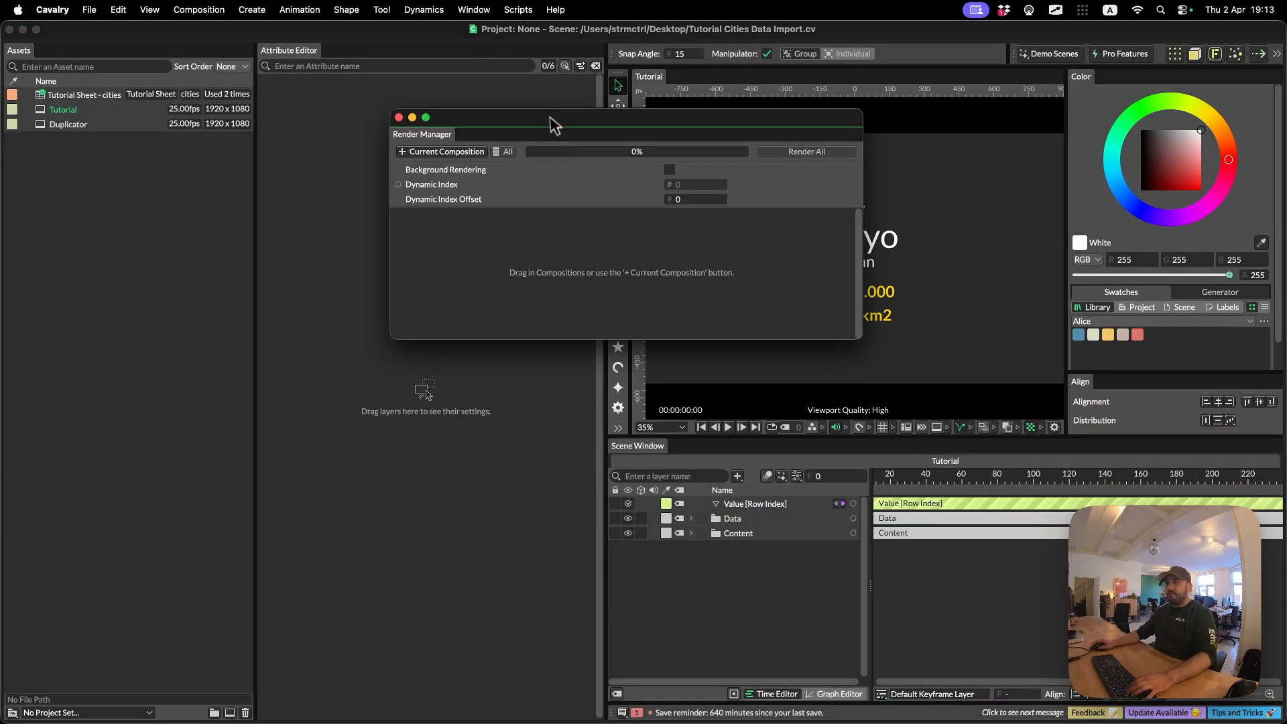
pyautogui.click(474, 153)
pyautogui.moveTo(545, 122); pyautogui.dragTo(405, 115)
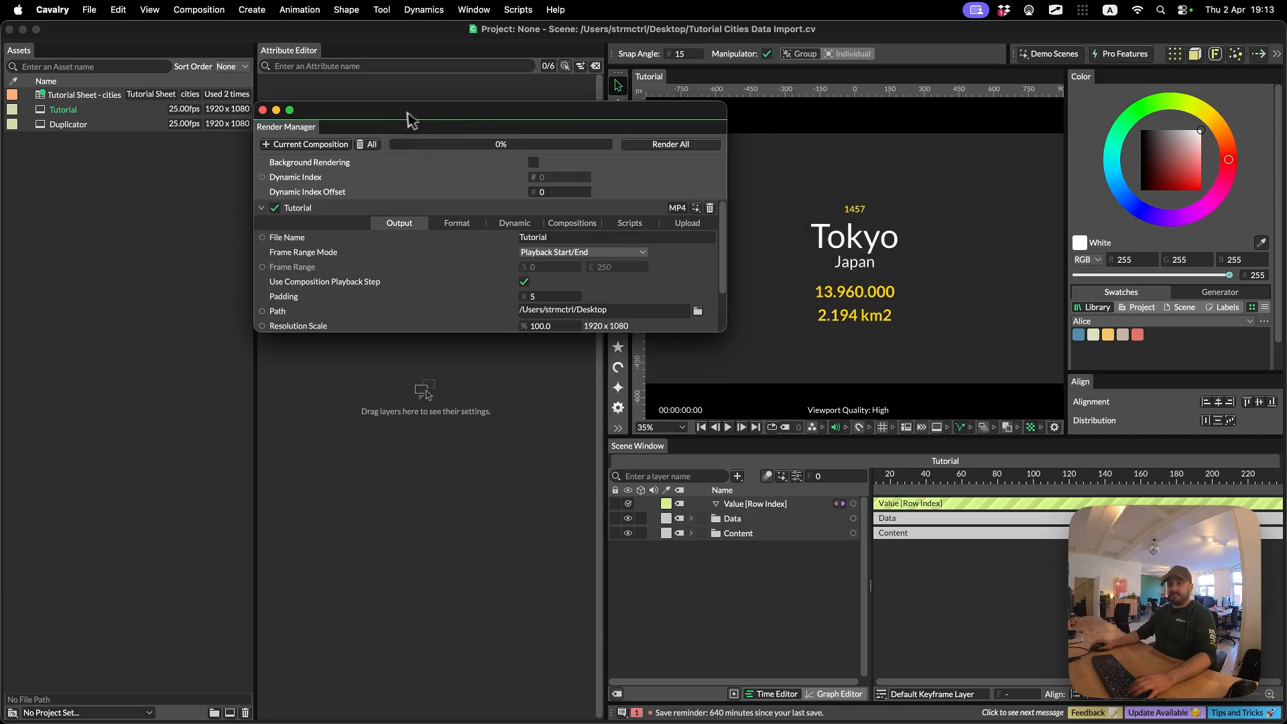
pyautogui.click(259, 210)
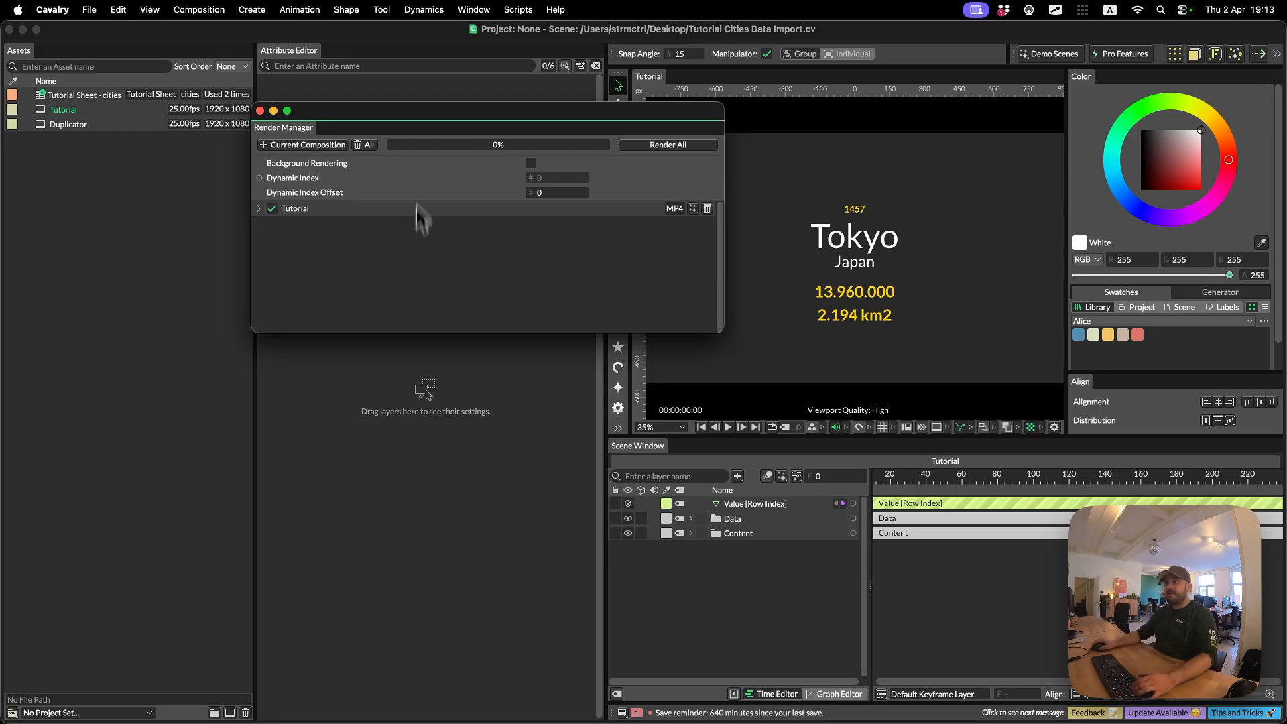
# Connect the Render Manager's Dynamic Index to the Value attribute of the Value [Row Index] layer
pyautogui.moveTo(424, 124); pyautogui.dragTo(258, 159)
pyautogui.click(738, 504)
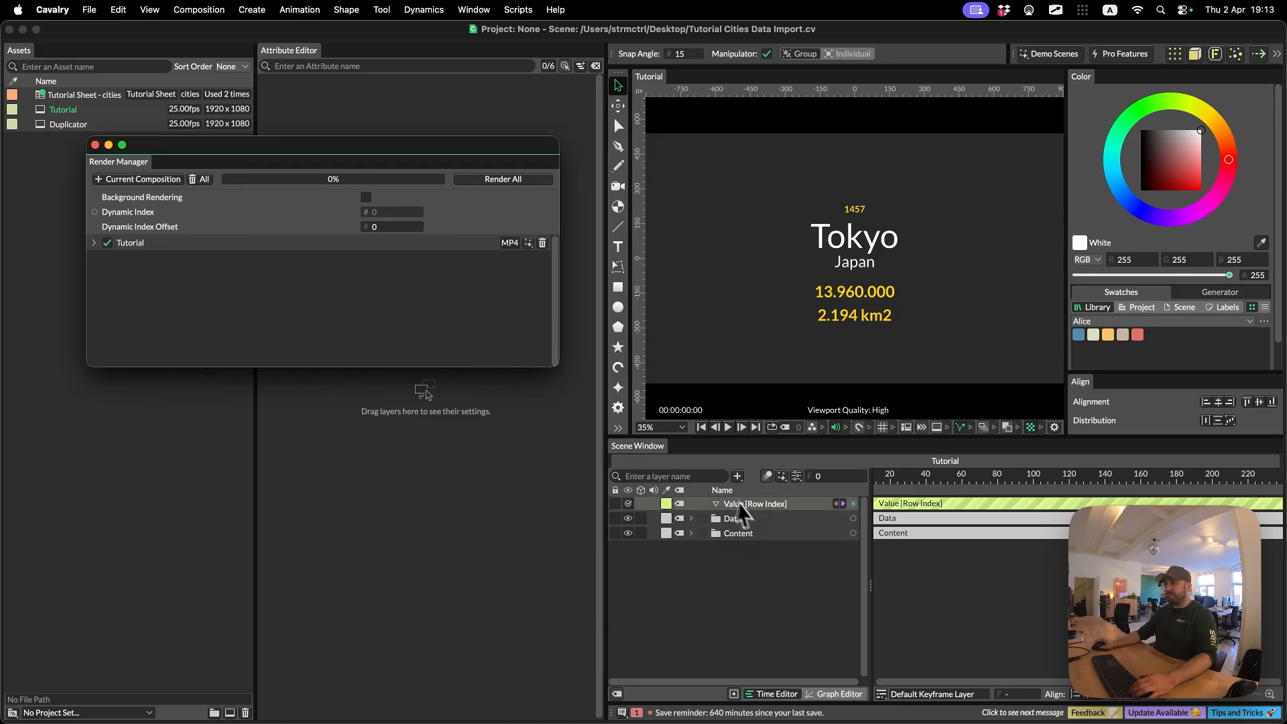
pyautogui.moveTo(377, 146); pyautogui.dragTo(990, 153)
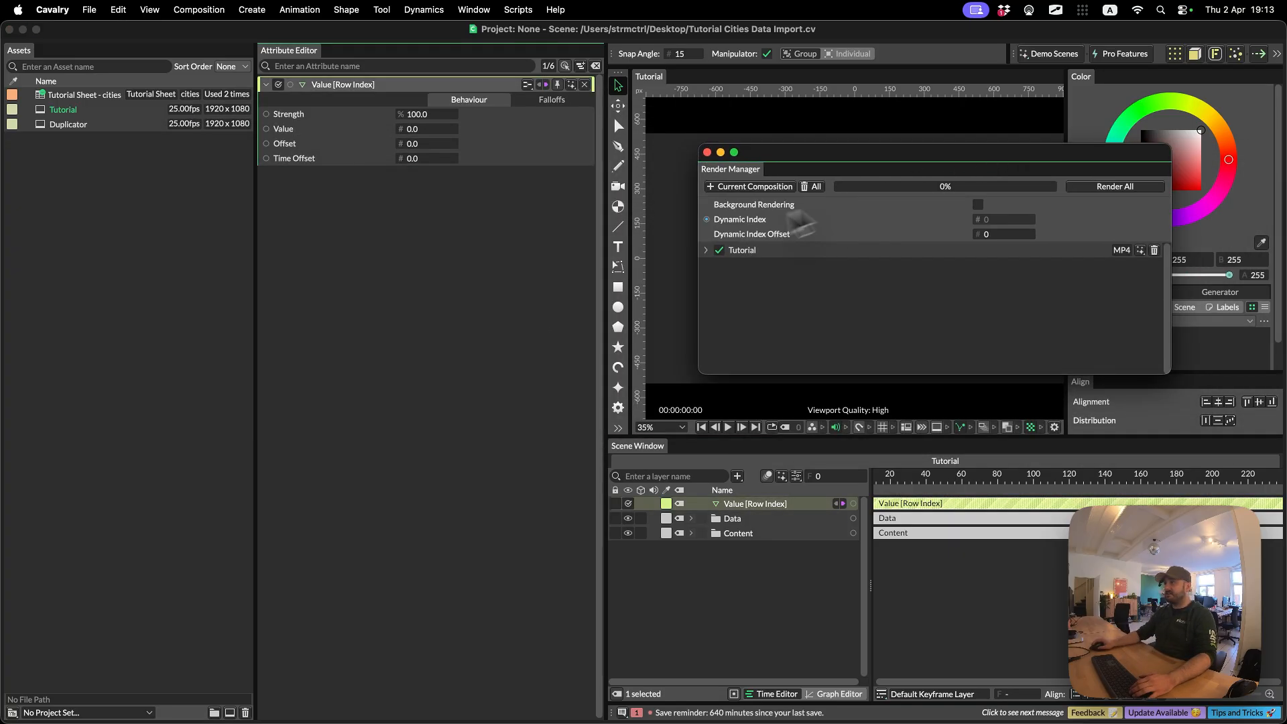
pyautogui.moveTo(686, 227); pyautogui.dragTo(413, 134)
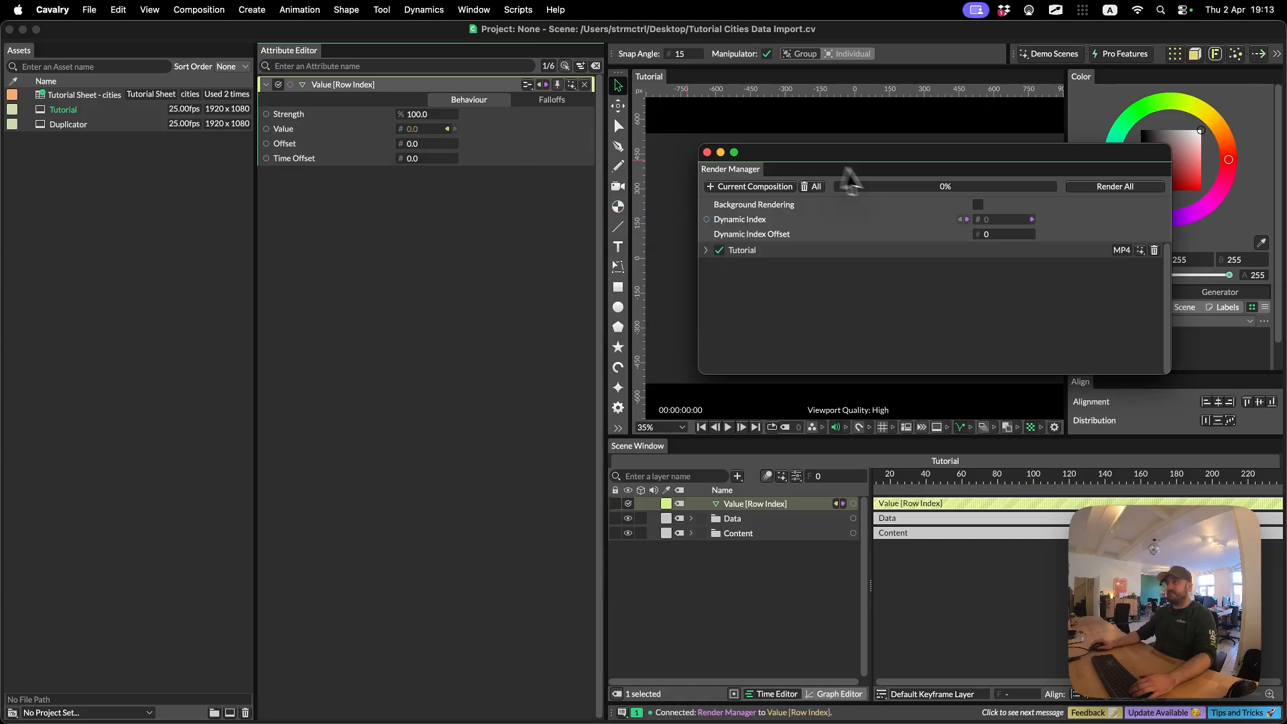
# Try Dynamic Index Offset values 1, 2 and 3 in the Render Manager to preview different city rows
pyautogui.moveTo(875, 166); pyautogui.dragTo(291, 271)
pyautogui.click(422, 339)
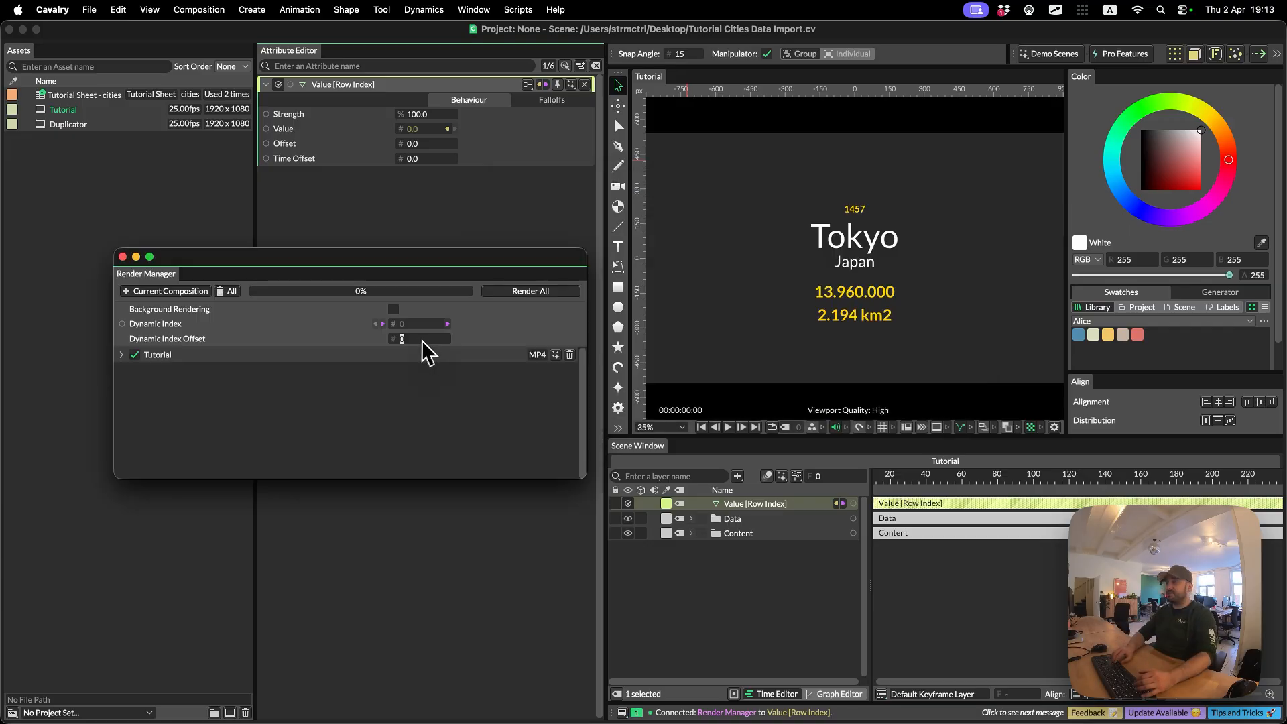
pyautogui.write('1')
pyautogui.press('Return')
pyautogui.click(421, 340)
pyautogui.write('2')
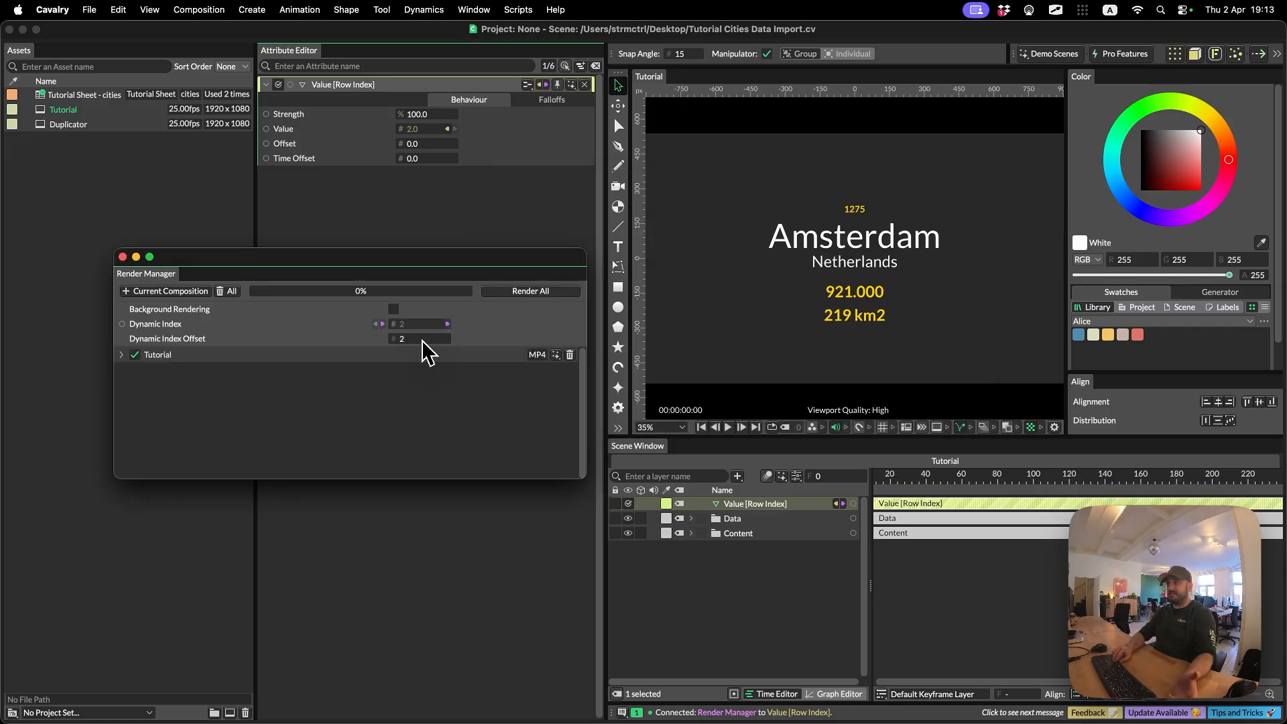
pyautogui.click(421, 340)
pyautogui.write('3')
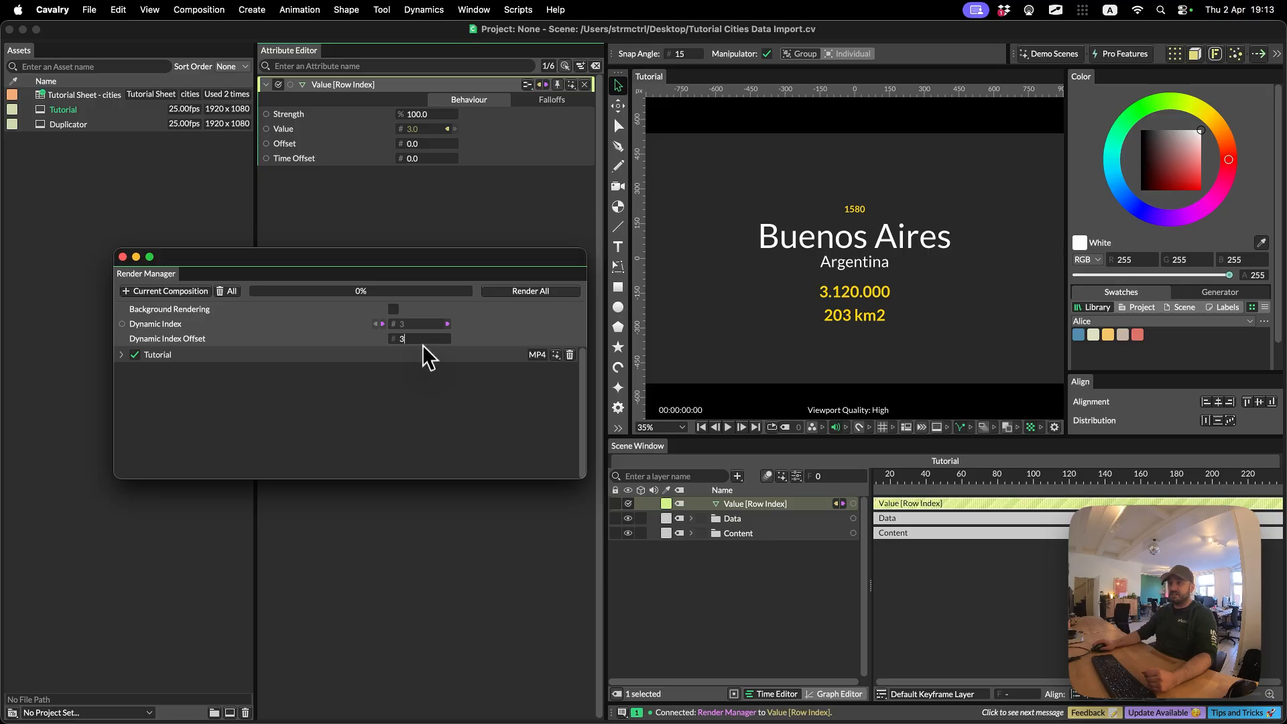
# Reset the Dynamic Index Offset to 0 and close the Render Manager
pyautogui.doubleClick(391, 337)
pyautogui.write('0')
pyautogui.press('Return')
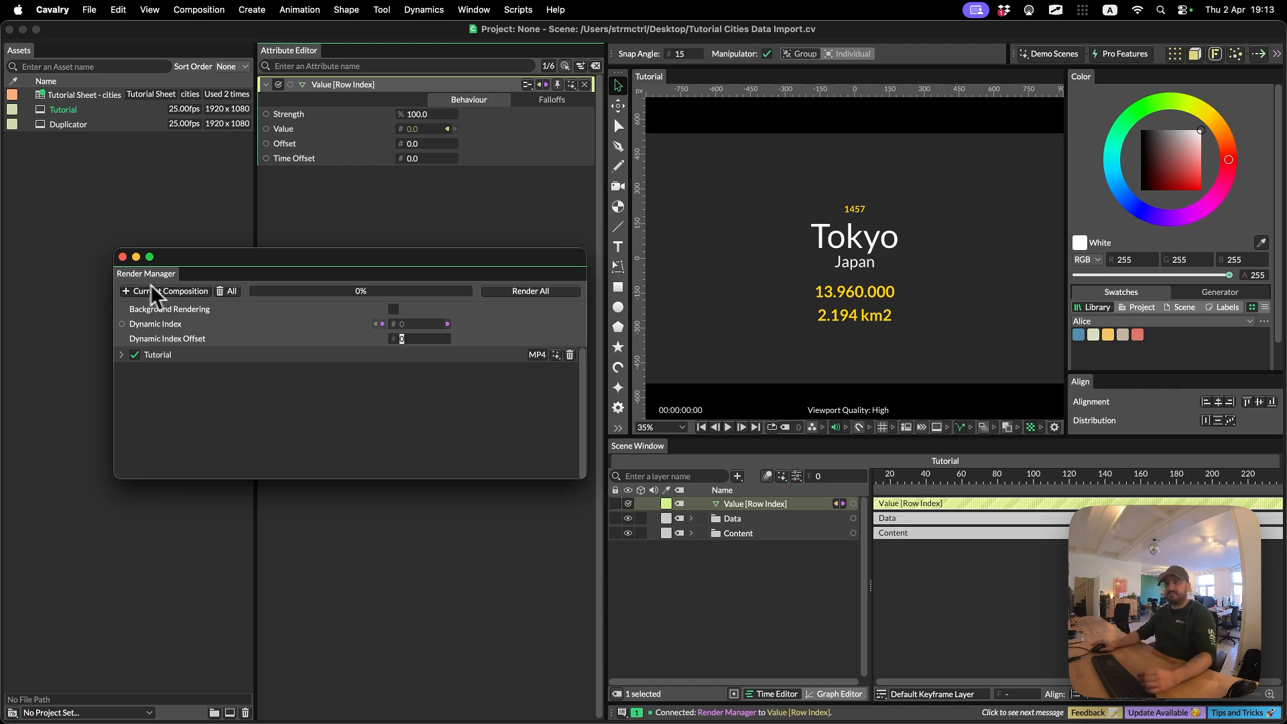
pyautogui.click(123, 257)
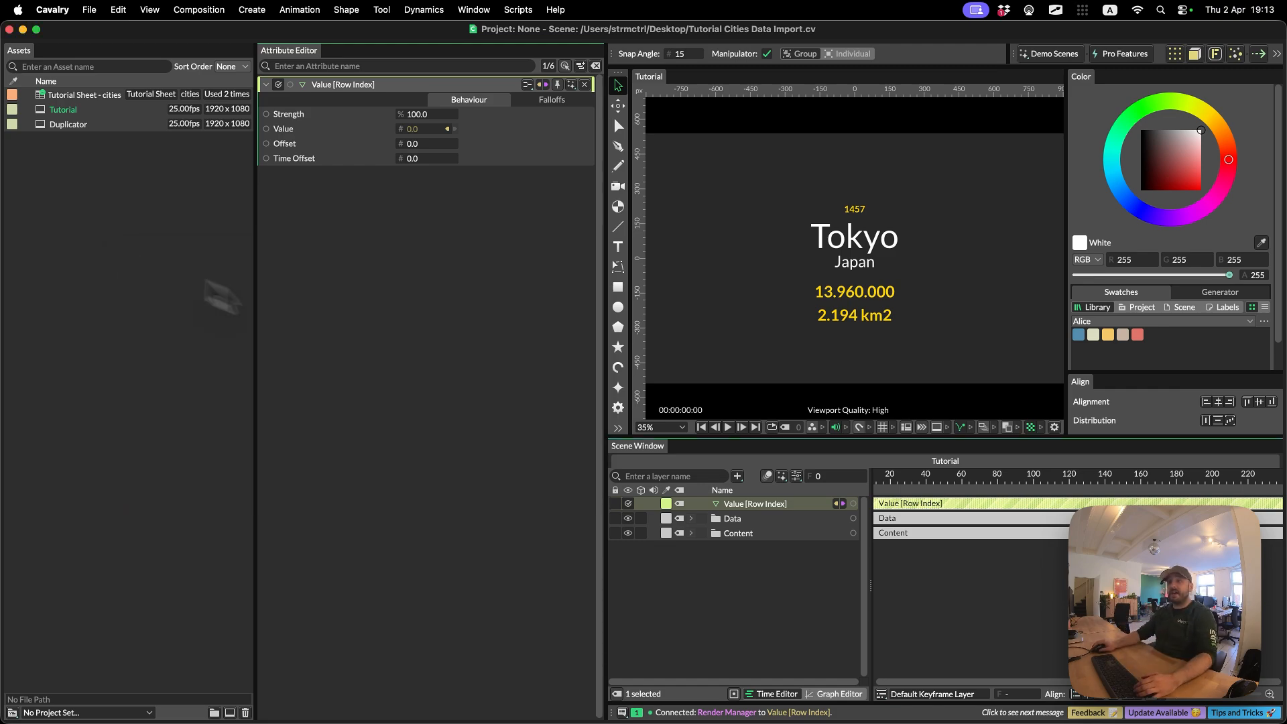
# Preview the other city rows by stepping the Value [Row Index] layer's Offset up to 8, and reset it to 0
pyautogui.click(421, 147)
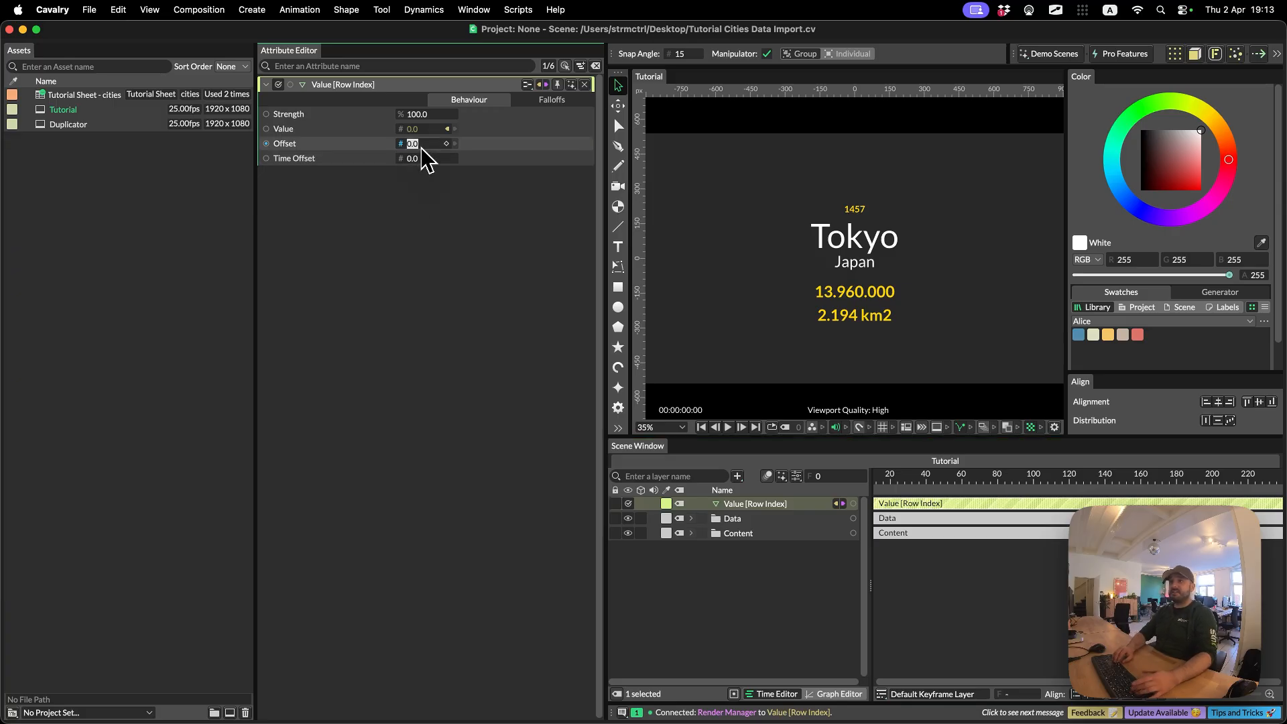
pyautogui.press('Up')
pyautogui.press('Up')
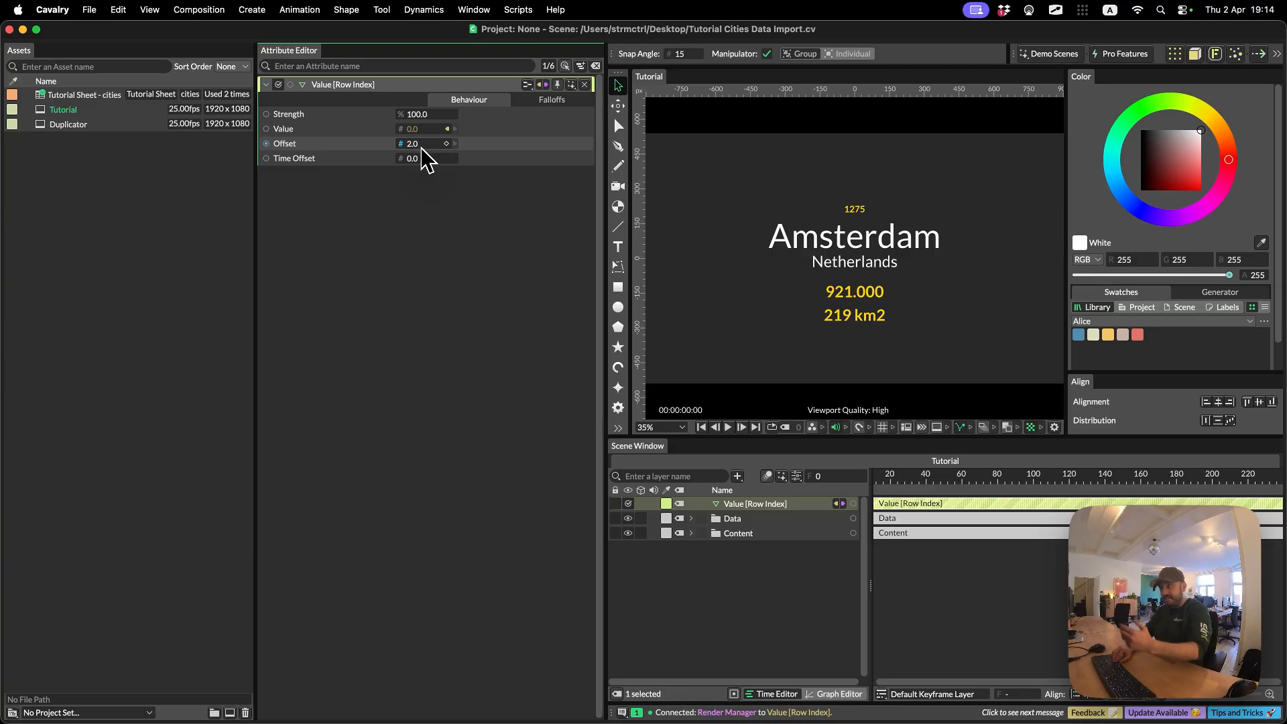
pyautogui.press('Up')
pyautogui.press('Up')
pyautogui.press('Up')
pyautogui.press('Up')
pyautogui.press('Up')
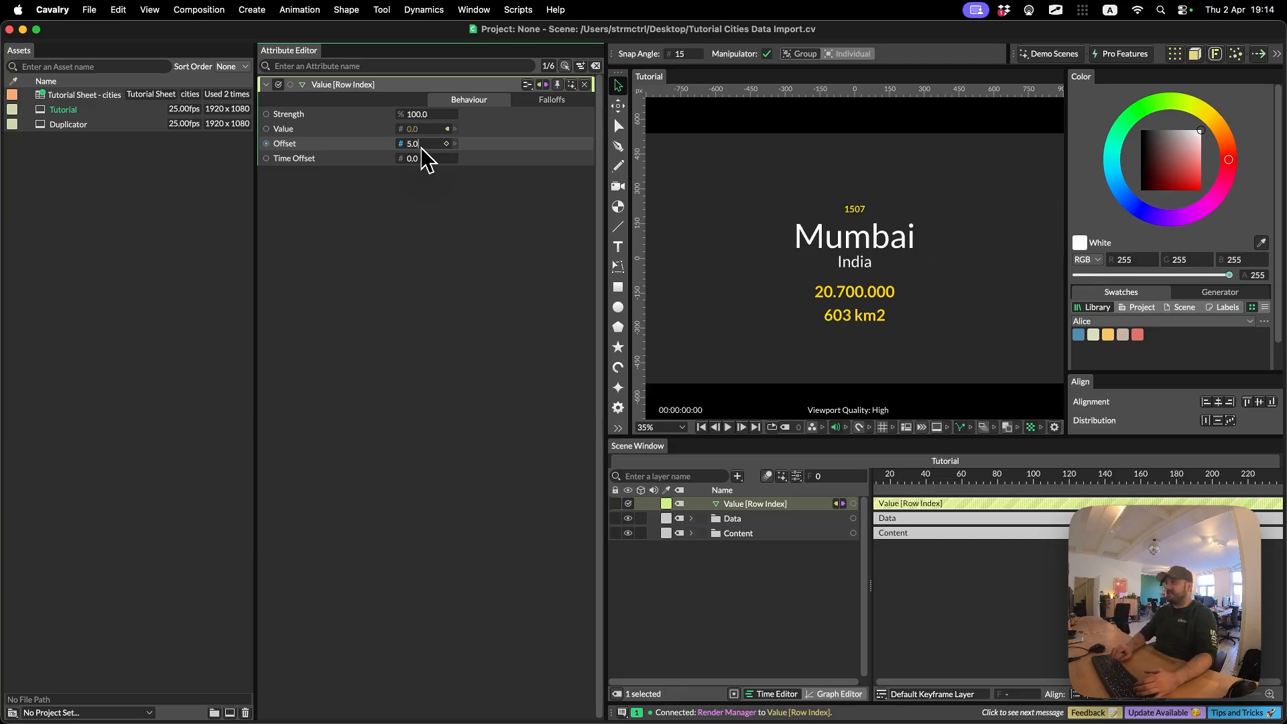
pyautogui.press('Up')
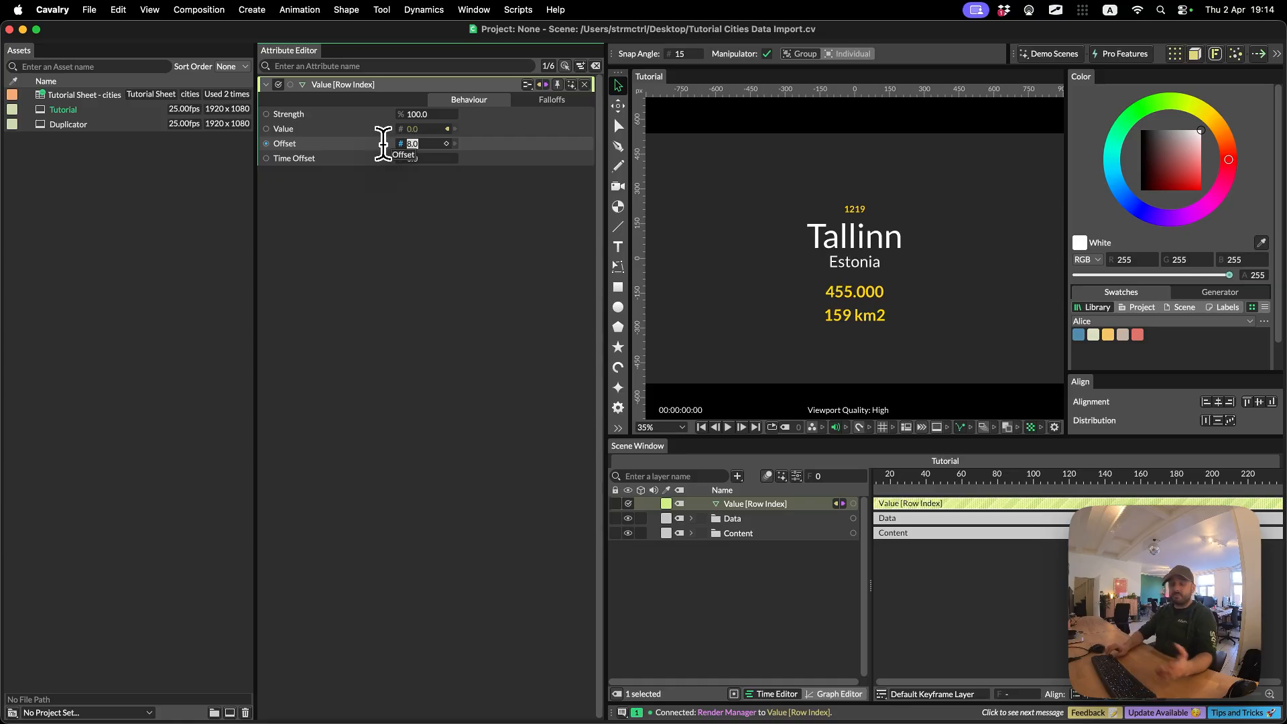
pyautogui.write('0')
pyautogui.press('Return')
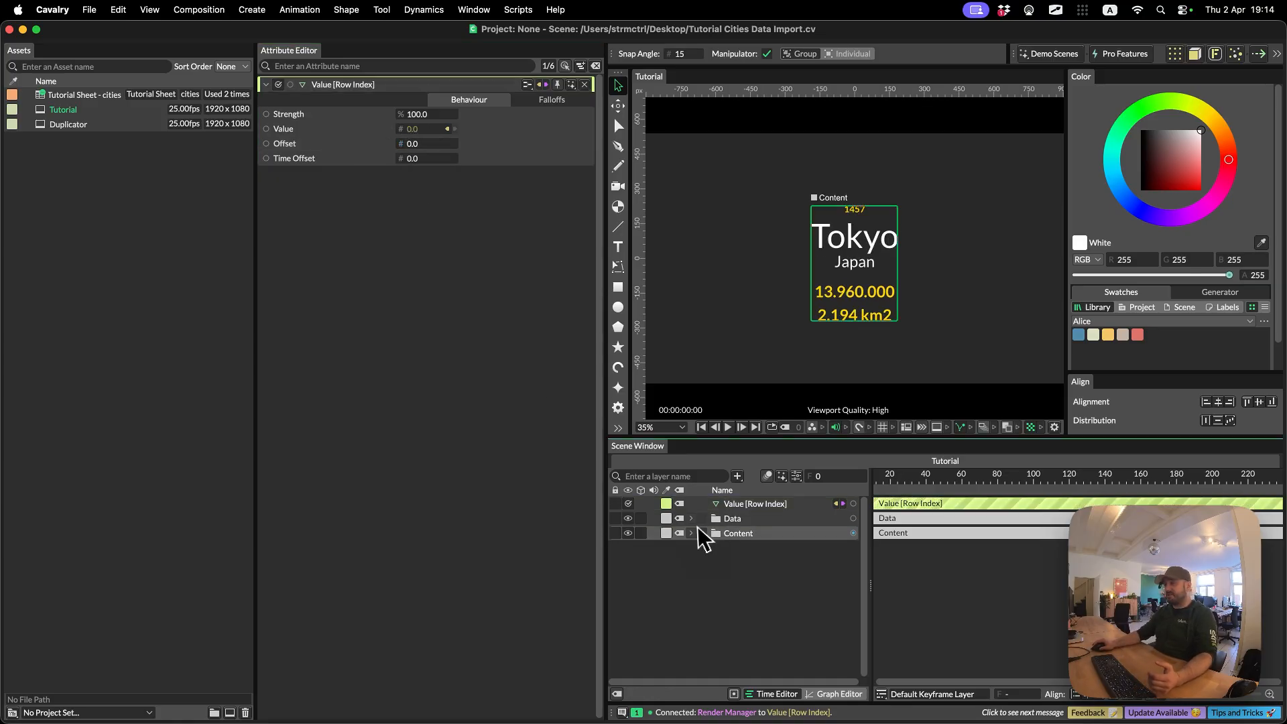
# Rename the Value [Row Index] layer as Dynamic Index Input and the Data group's Asset Array as Spreadsheet Input
pyautogui.click(691, 518)
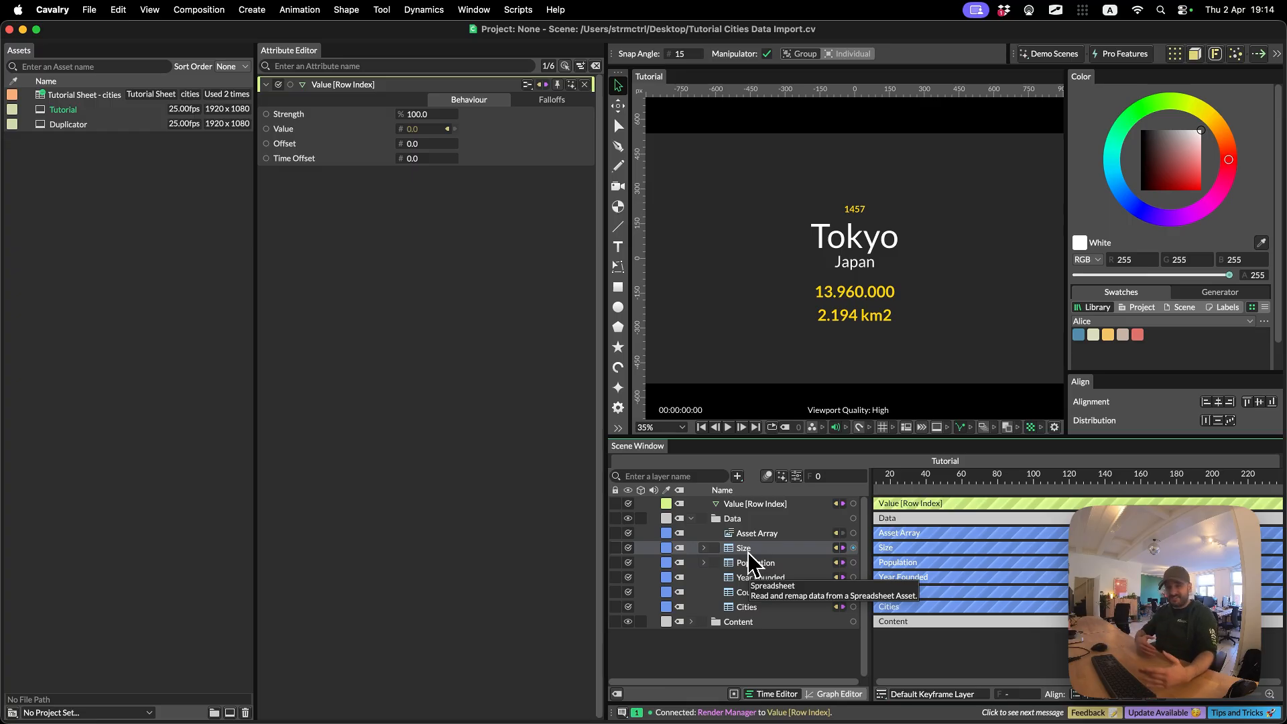
pyautogui.click(755, 509)
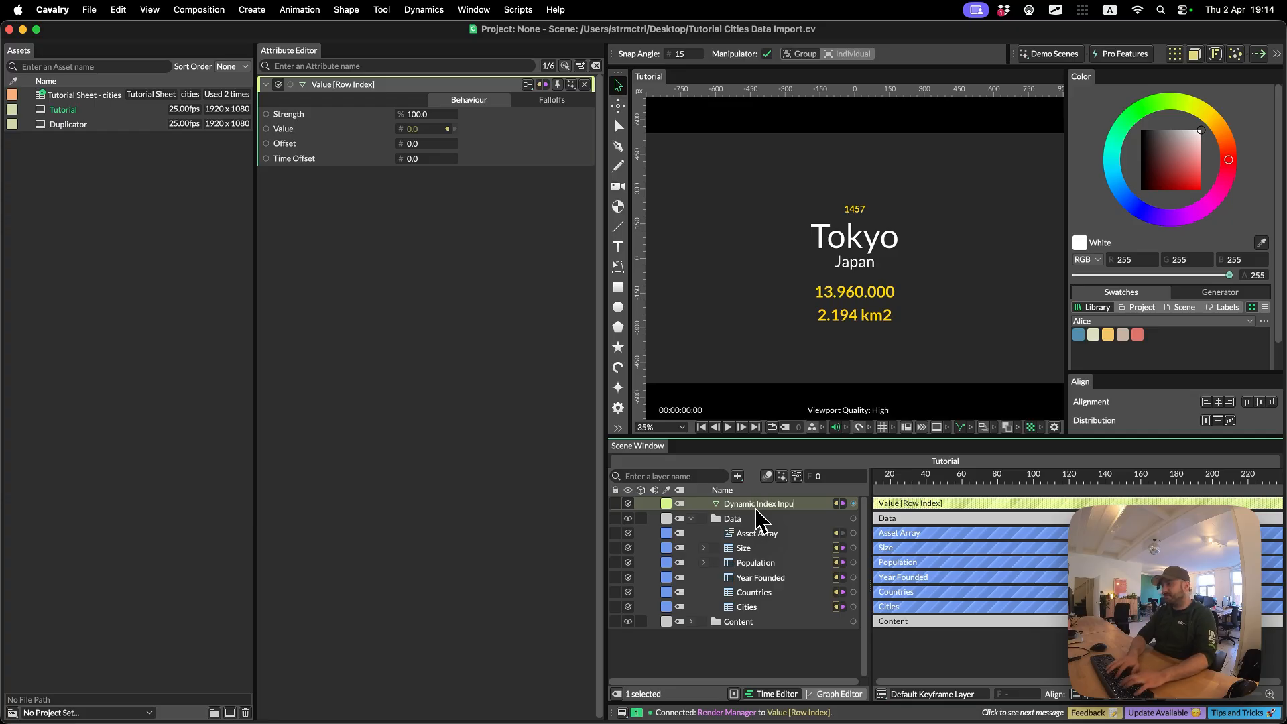
pyautogui.doubleClick(755, 533)
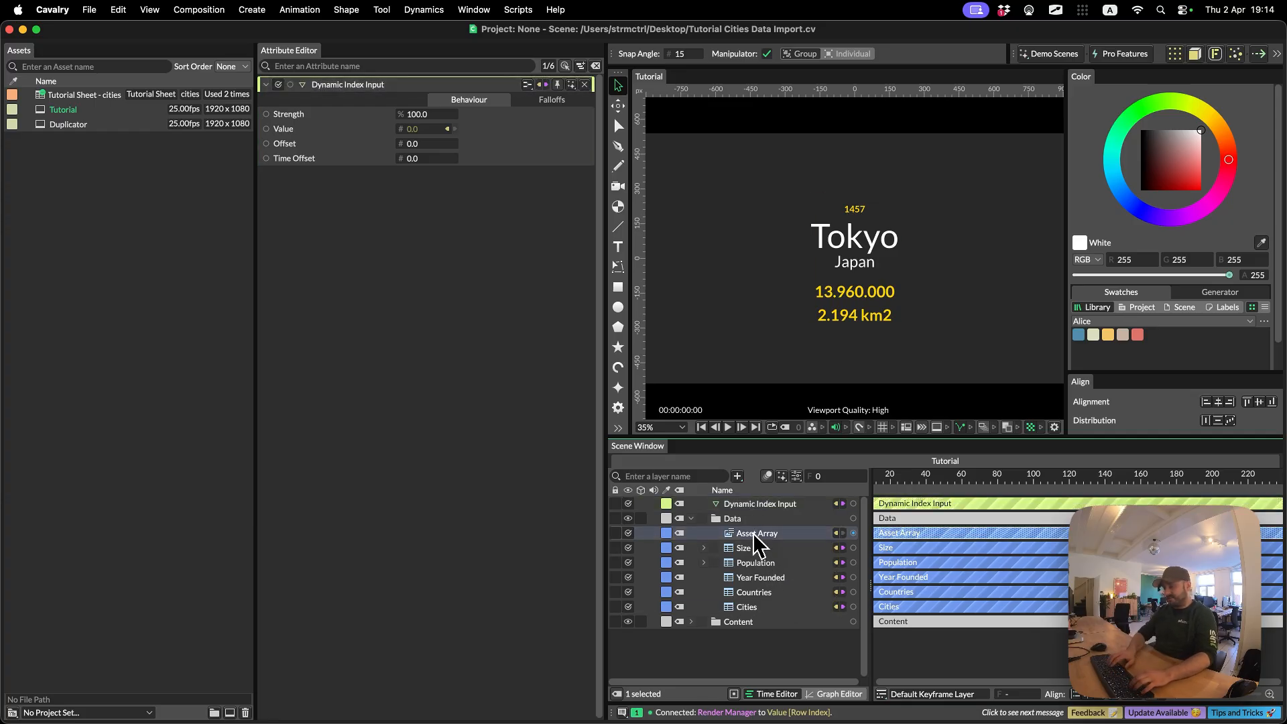
pyautogui.write('Spreadsheet Input')
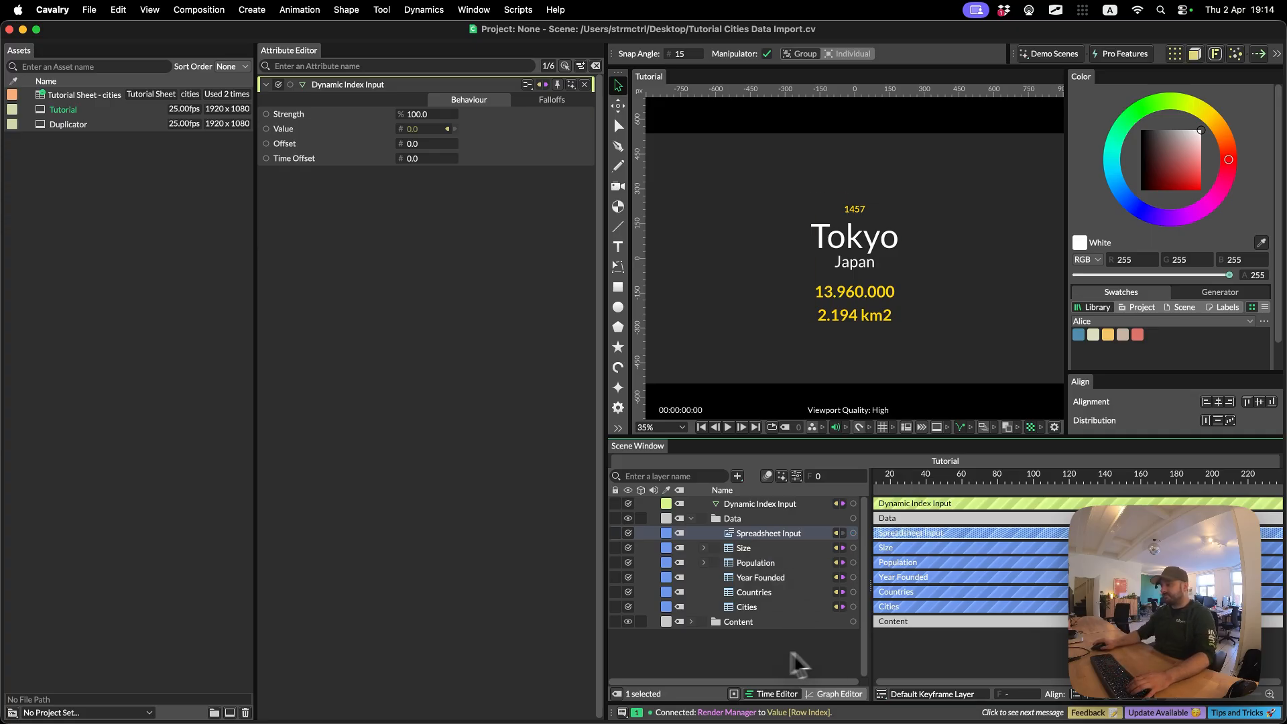
pyautogui.press('Return')
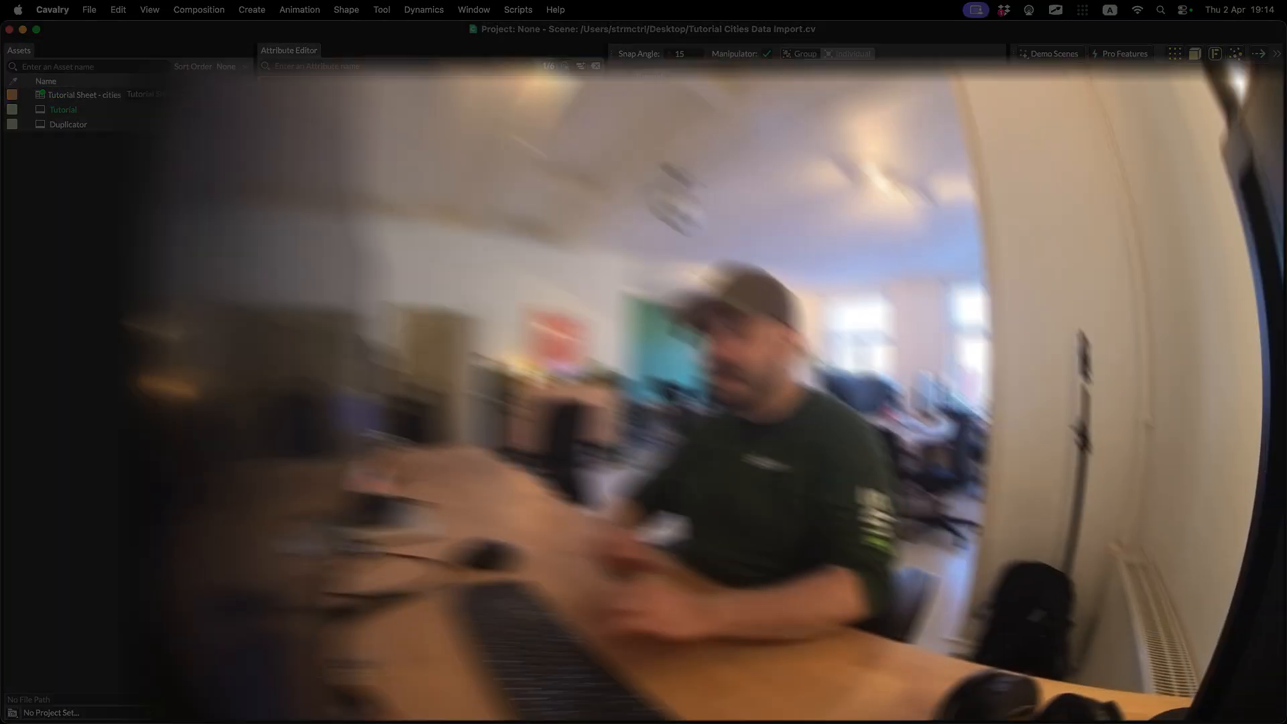